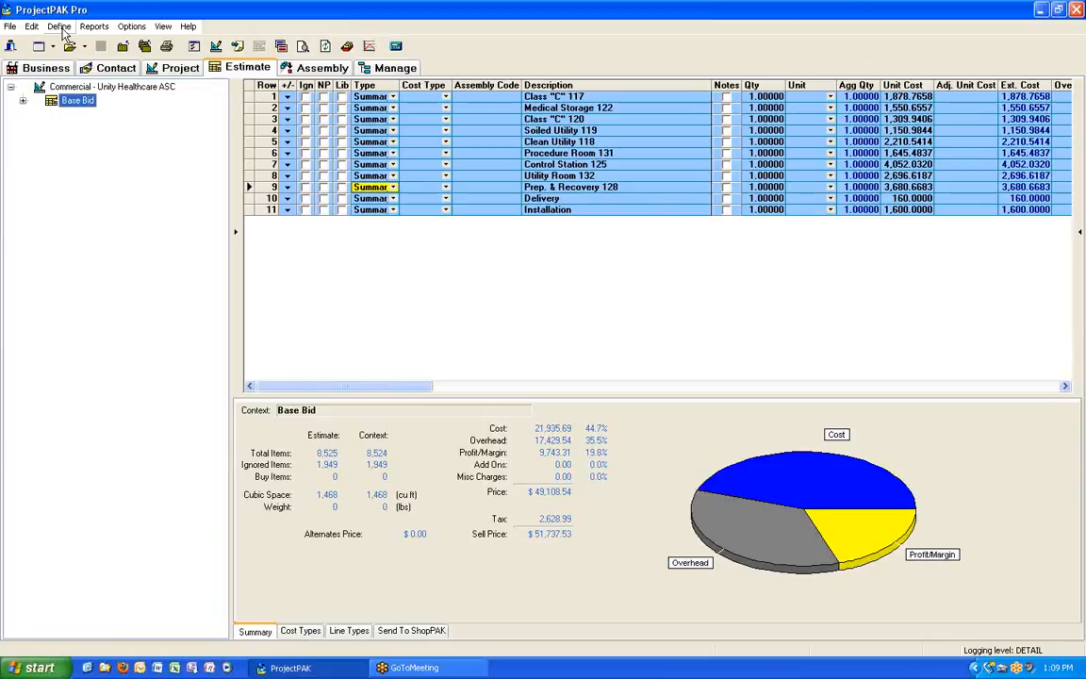
Open the Labor Installation item under Install Labor in the library price book and examine its available cost types
click(60, 28)
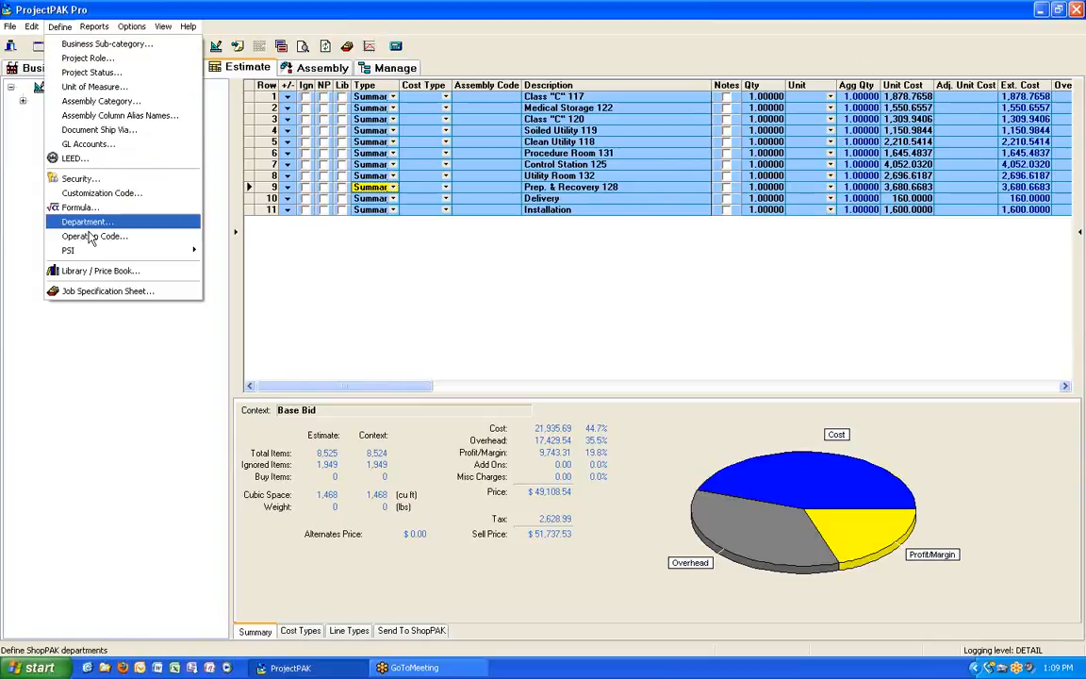
click(92, 271)
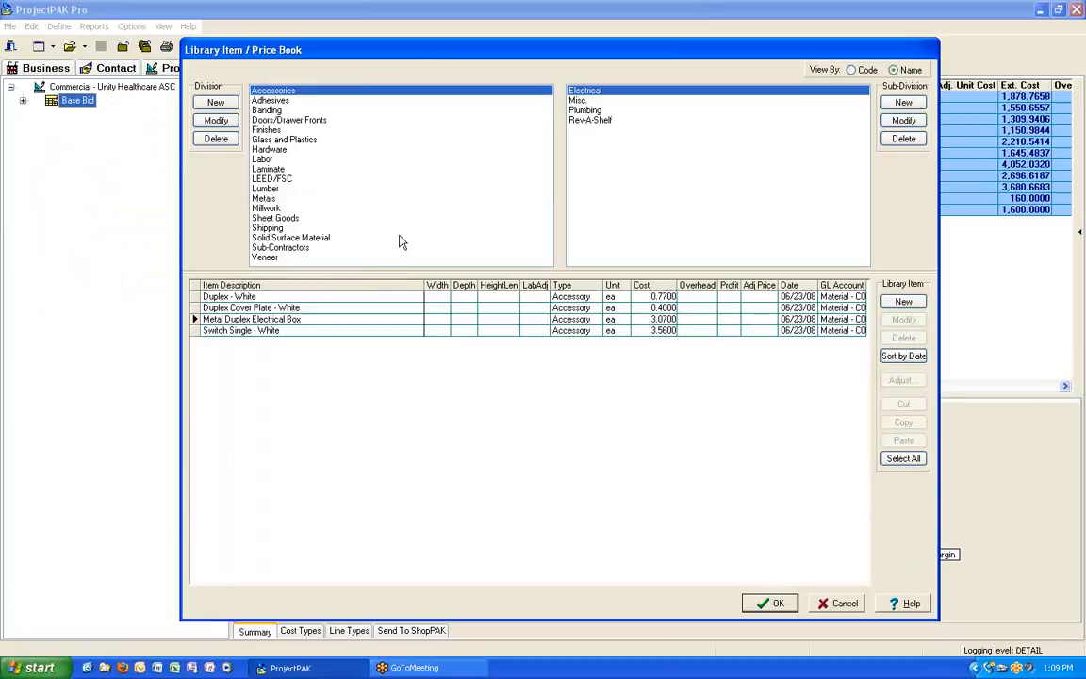
click(263, 160)
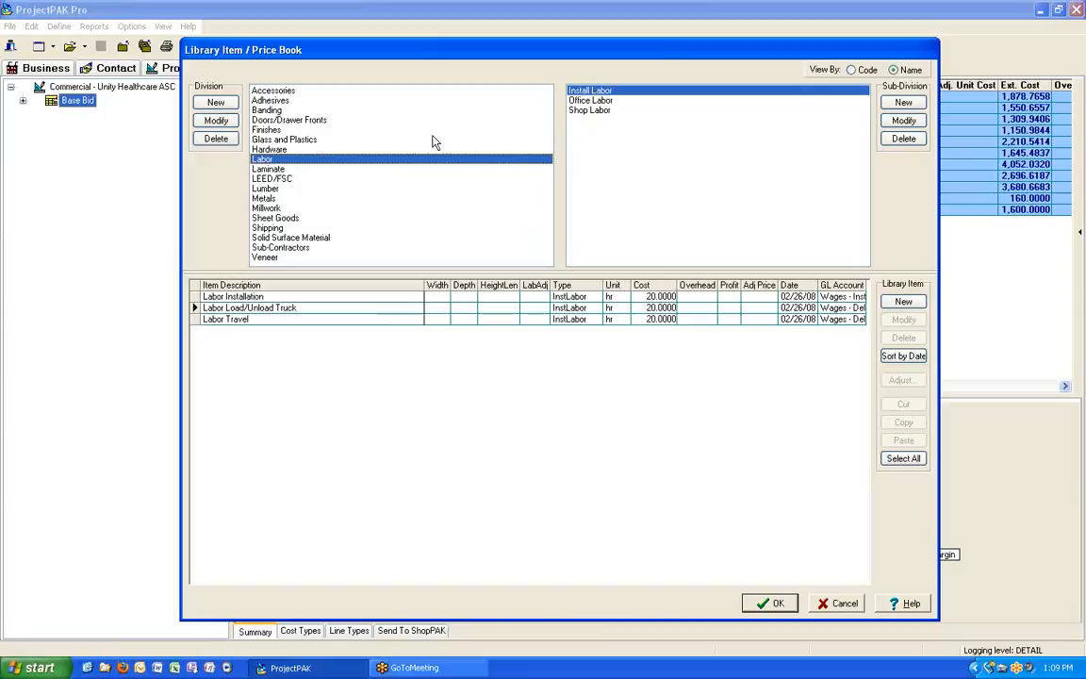
click(247, 296)
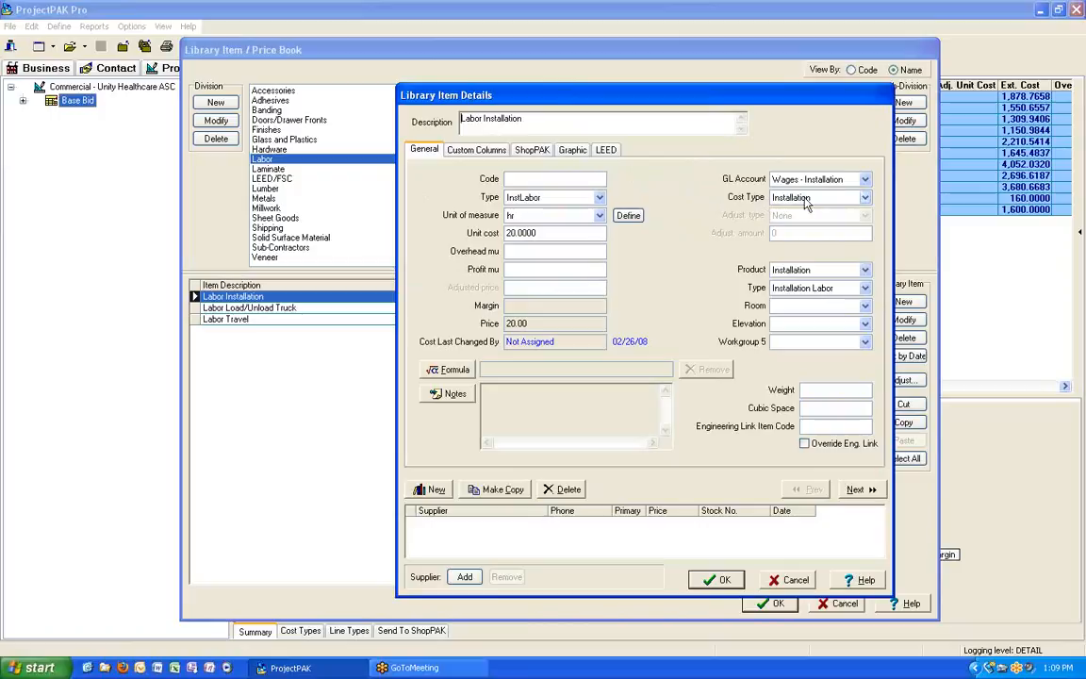
click(866, 199)
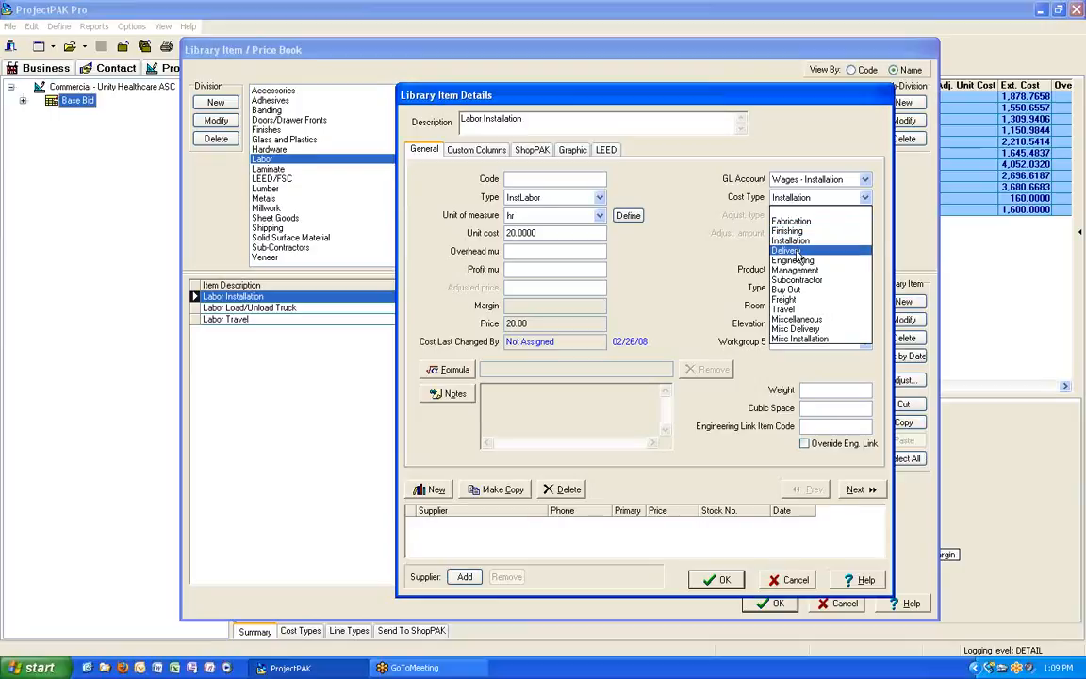
click(707, 200)
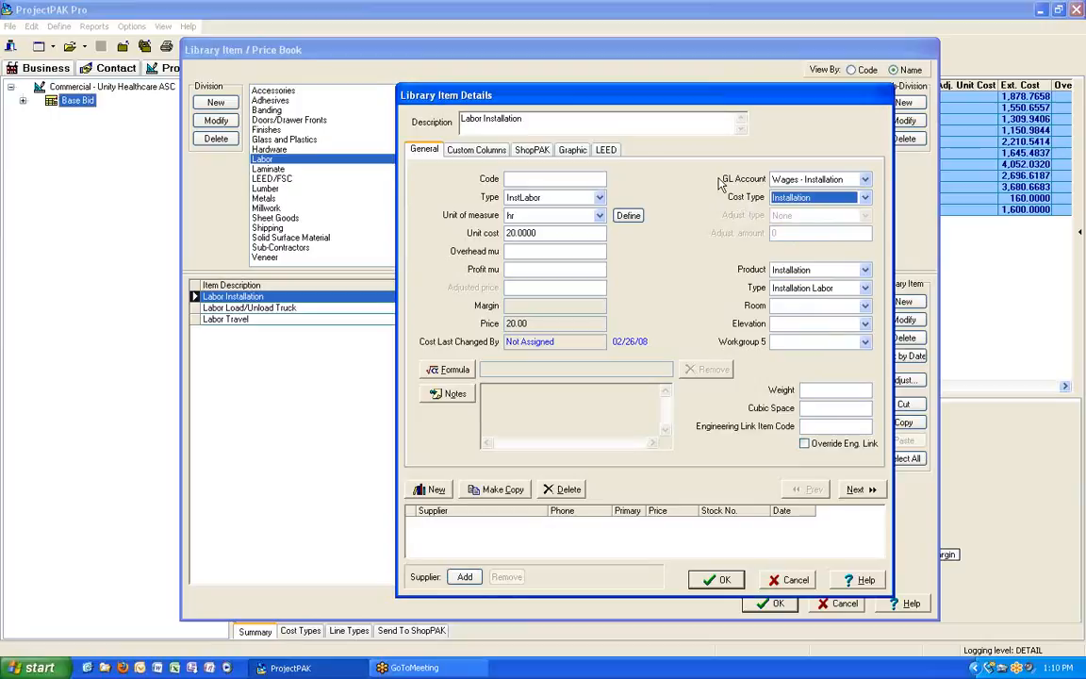
Check the GL account and cost type of the Labor Load/Unload Truck item, and close the library
click(859, 490)
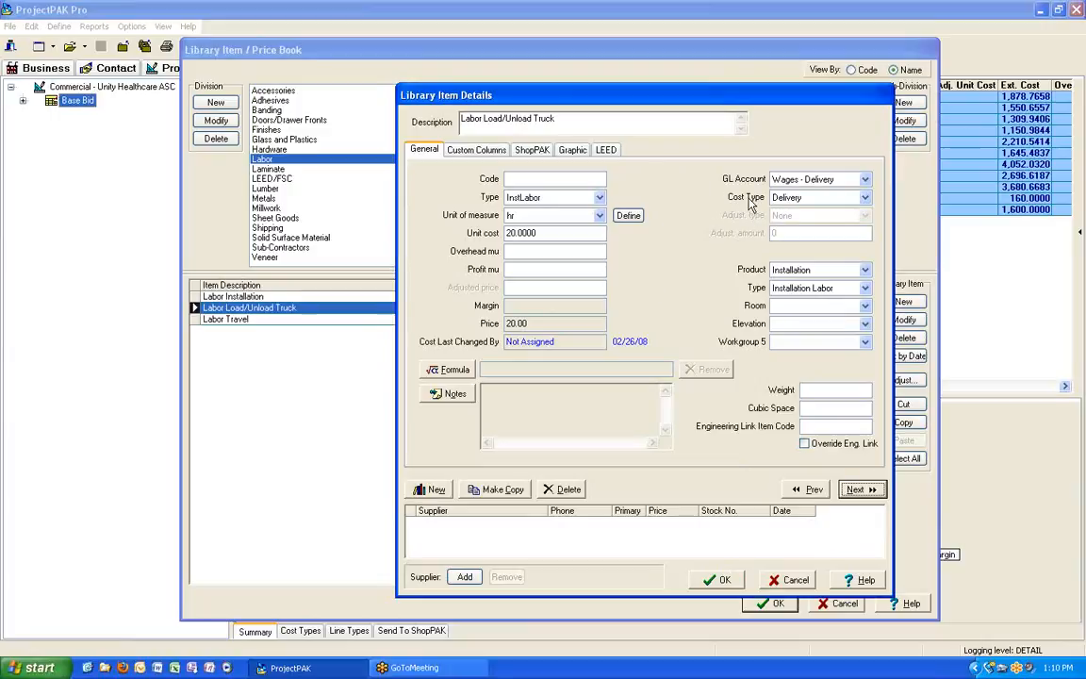
click(720, 590)
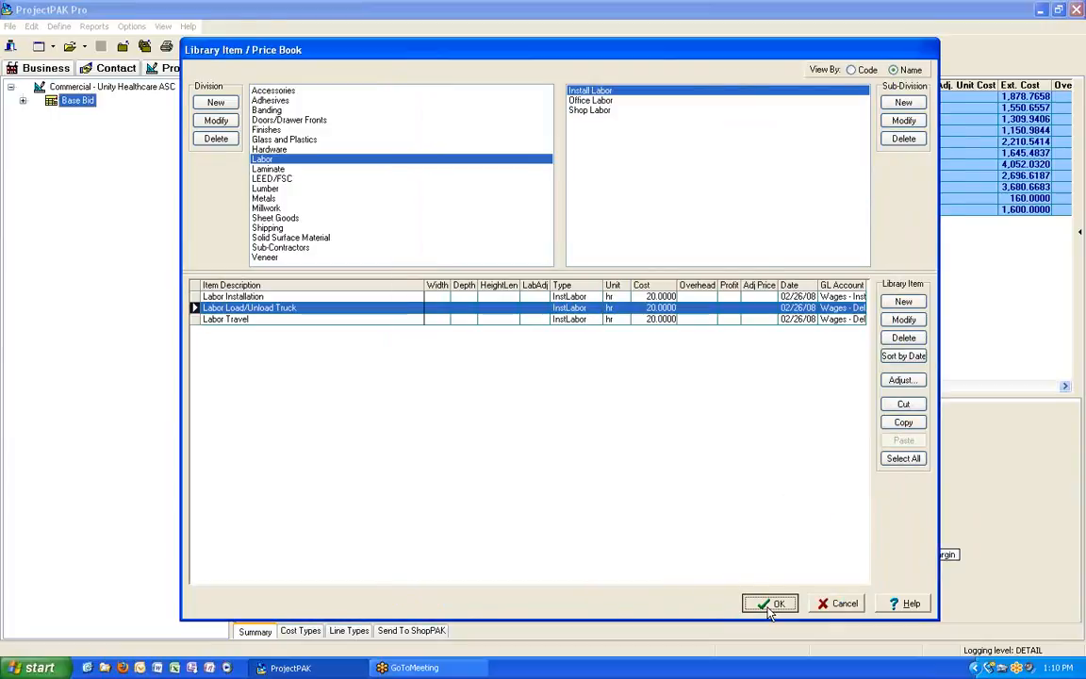
click(771, 606)
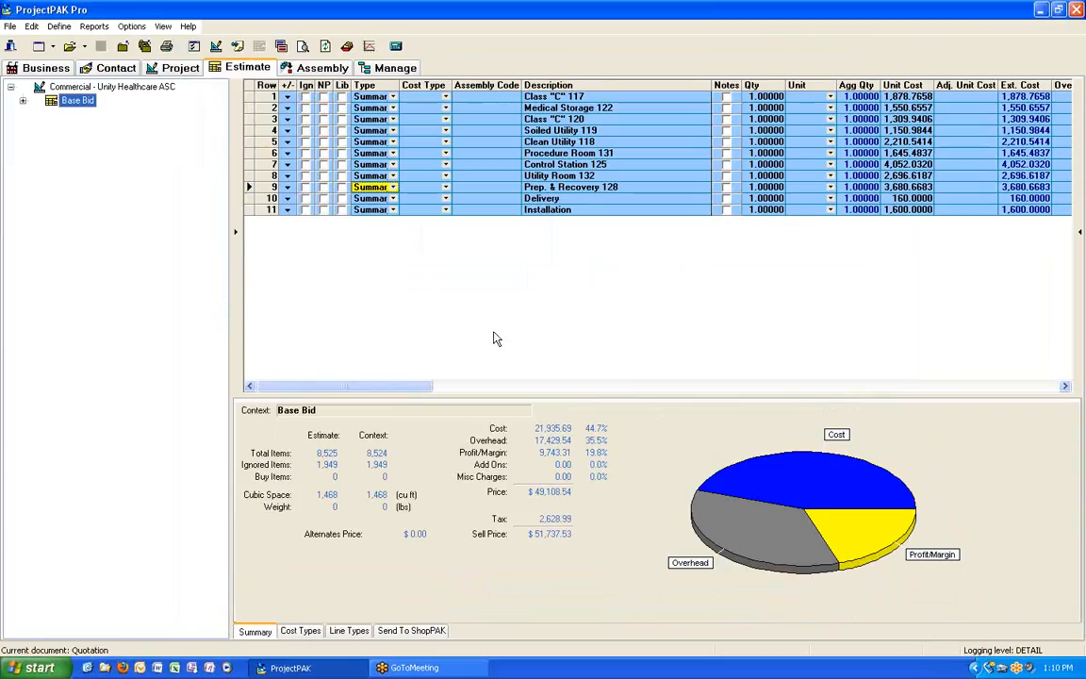
Examine the Base Bid's cost breakdown by cost type and return to its summary
click(302, 632)
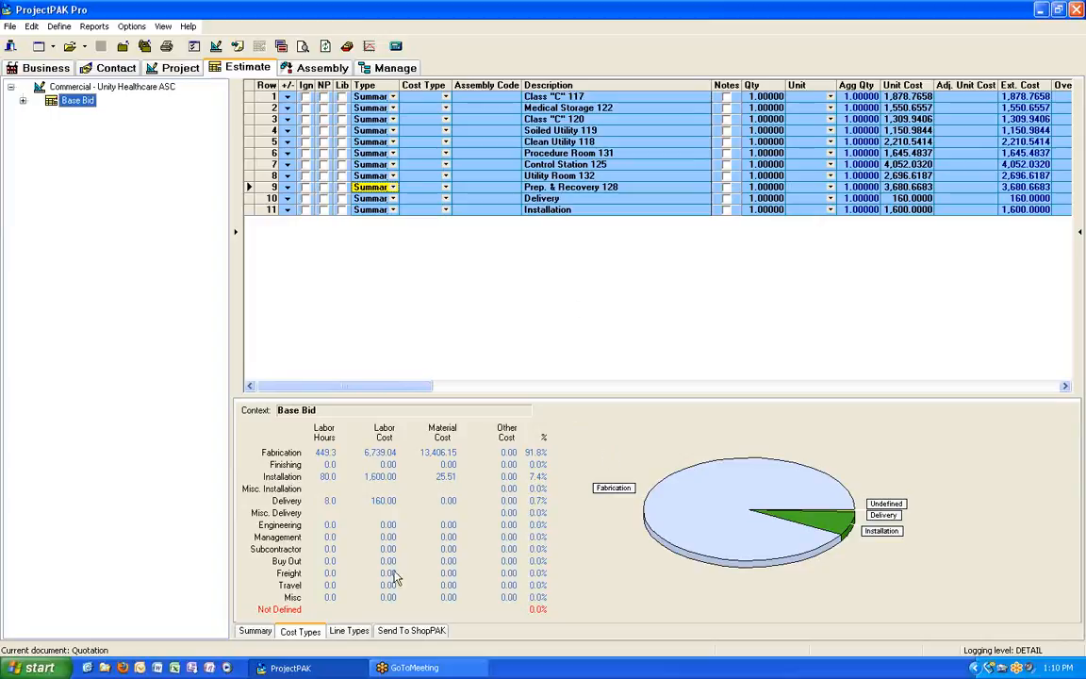
click(254, 631)
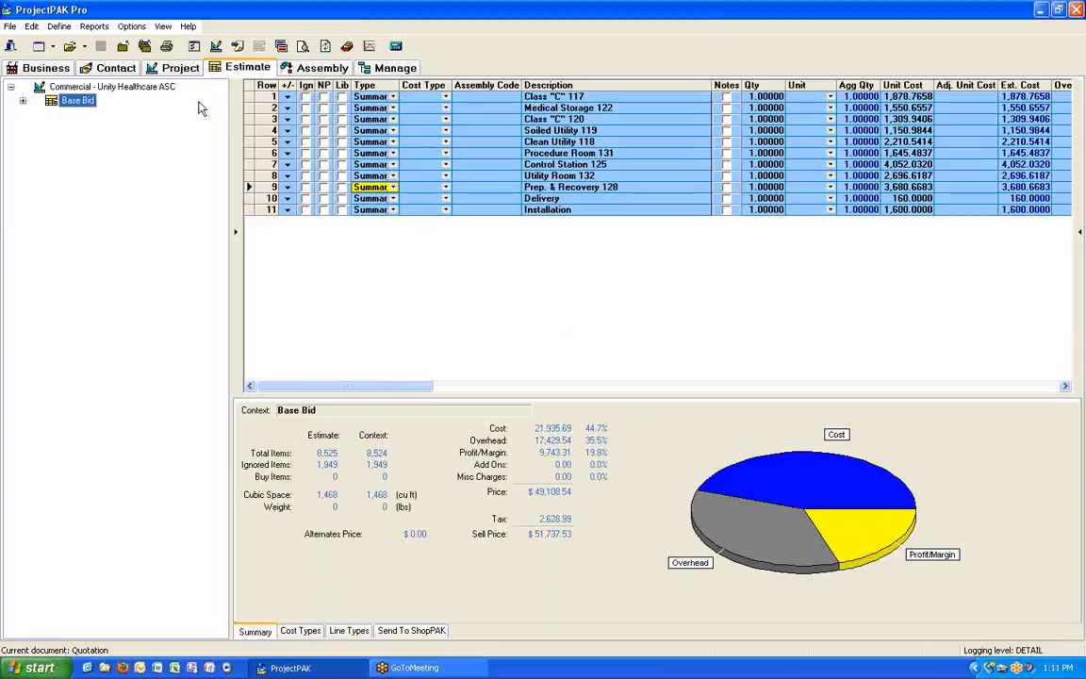
In the estimate options, set the delivery per diem to $30.00 at 0 mi and turn its calculation off
click(132, 27)
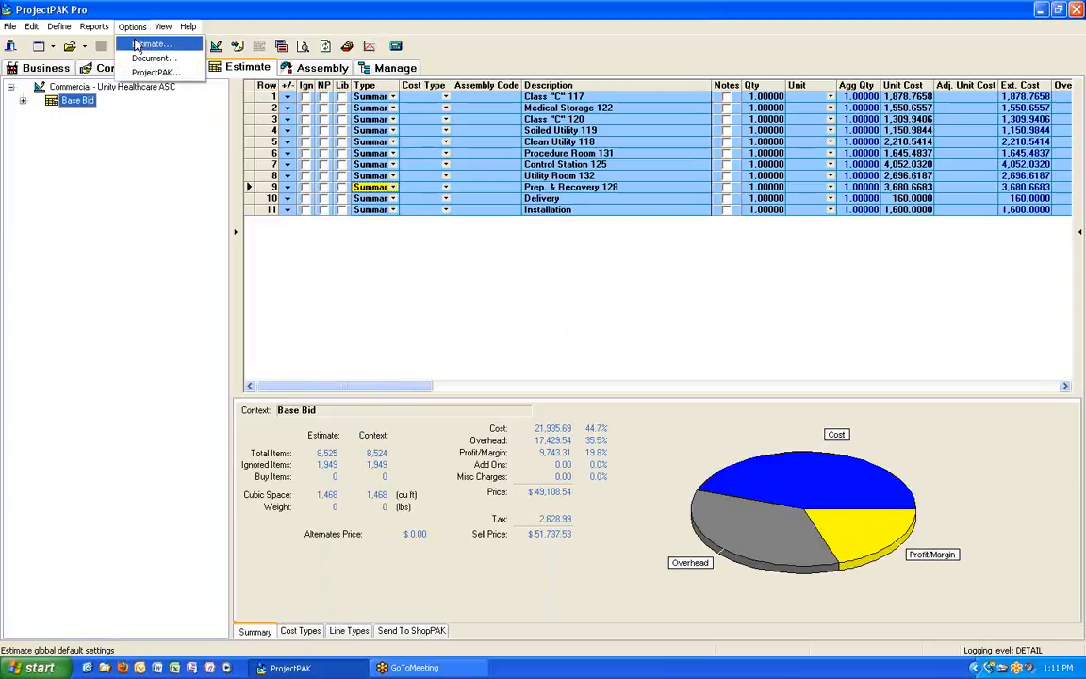
click(137, 45)
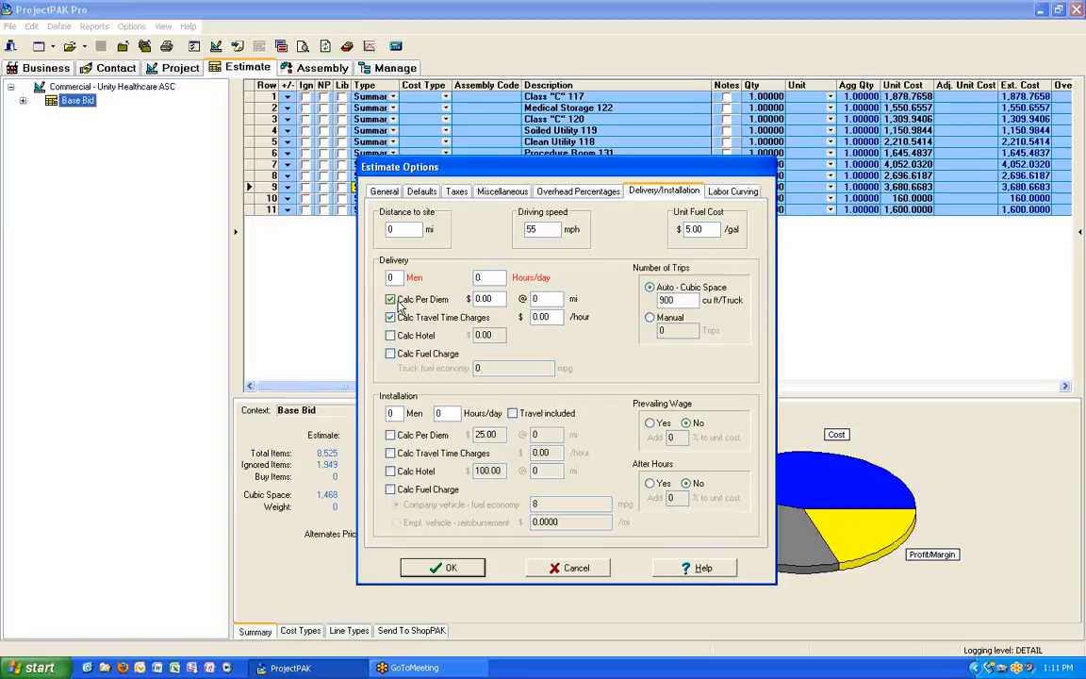
drag(496, 299, 474, 302)
text(30)
key(Tab)
text(90)
key(BackSpace)
key(BackSpace)
text(0)
click(391, 300)
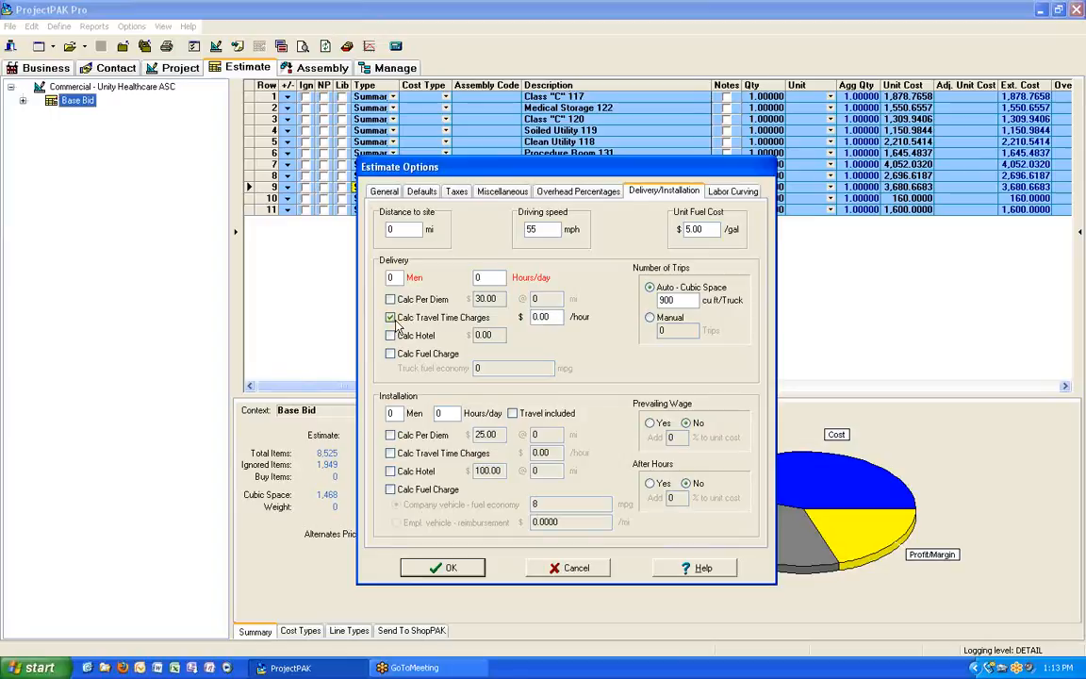
Set delivery travel time charges to $50.00 per hour and the delivery hotel rate to $100.00, with both calculations turned off
click(540, 319)
text(50)
click(390, 318)
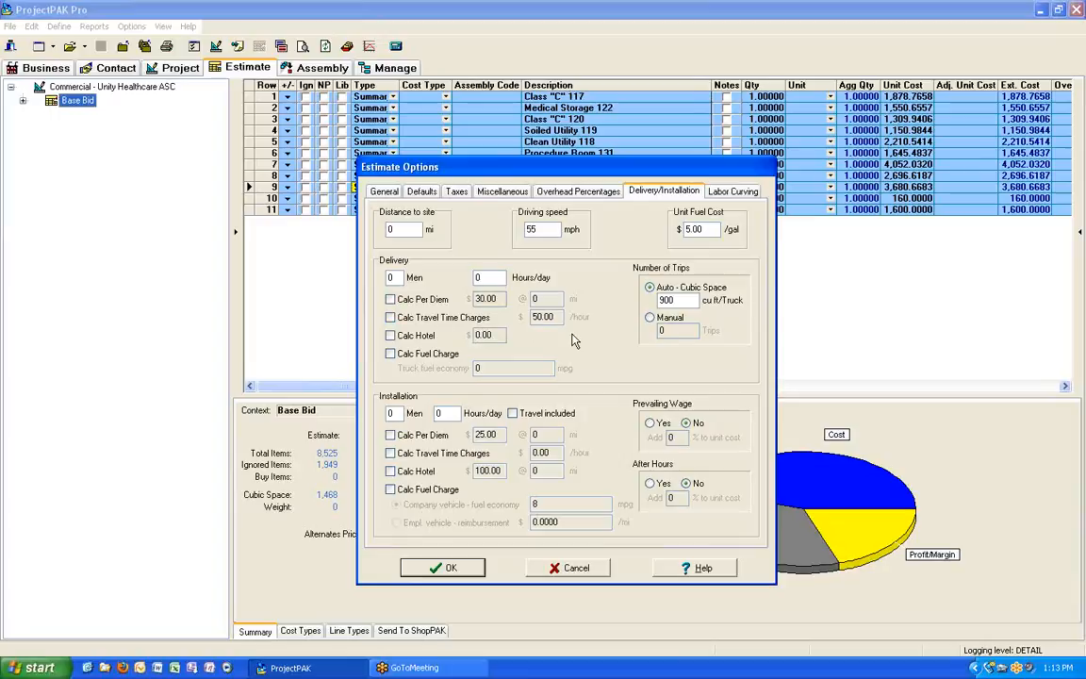
click(391, 335)
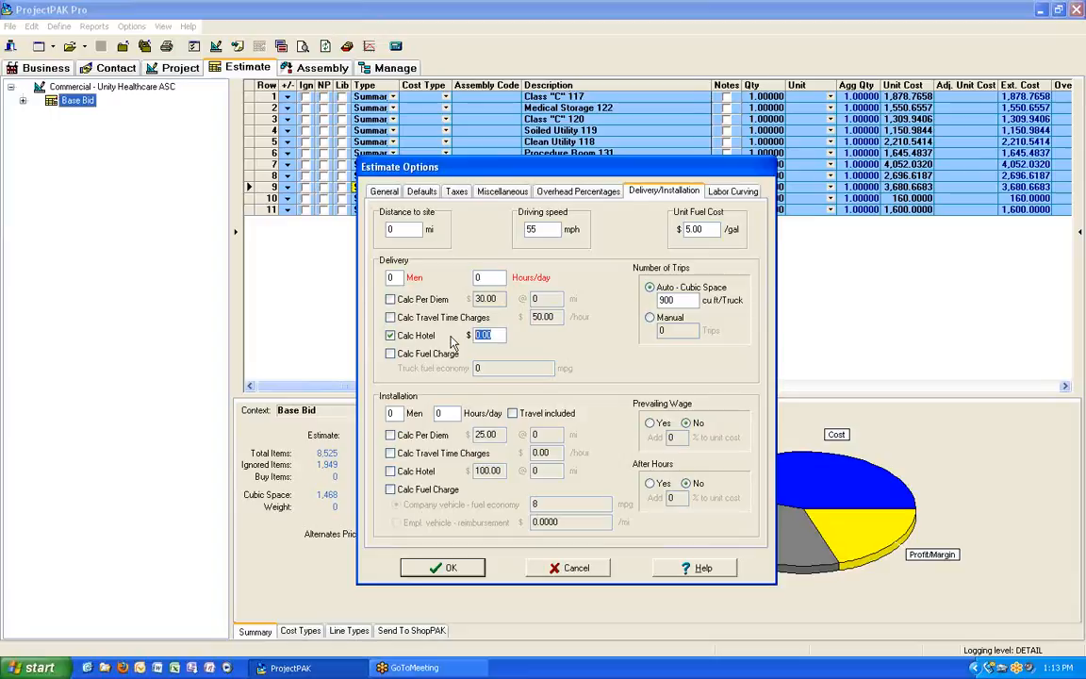
text(100)
click(390, 336)
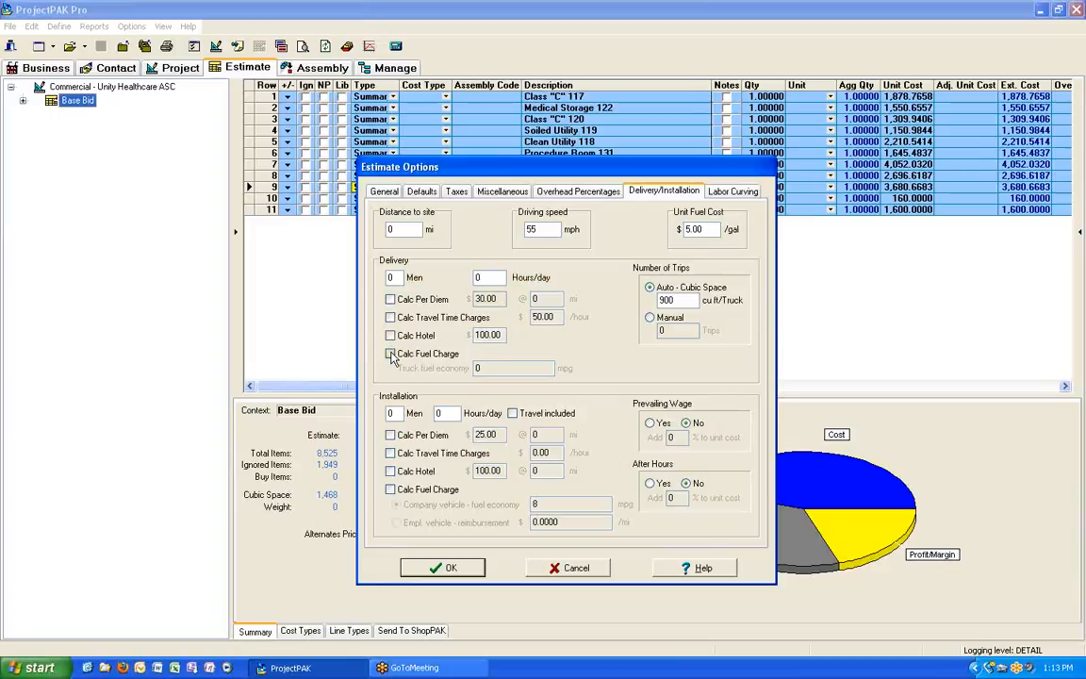
Set the delivery truck fuel economy to 8 mpg and leave the delivery fuel charge calculation turned off
click(390, 355)
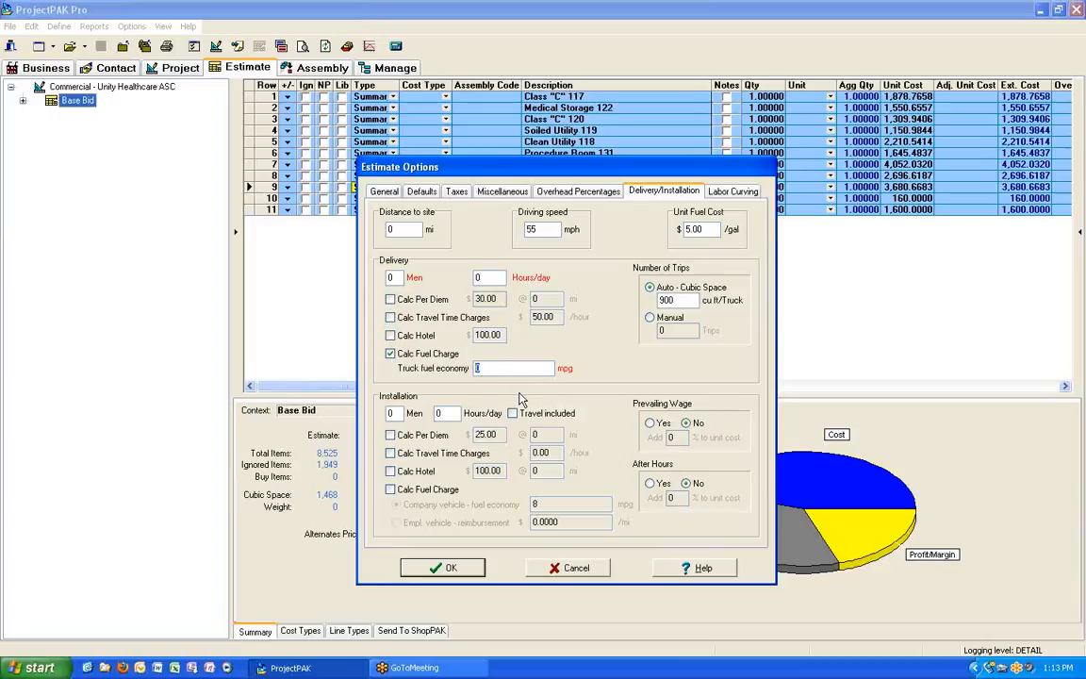
text(8)
click(391, 353)
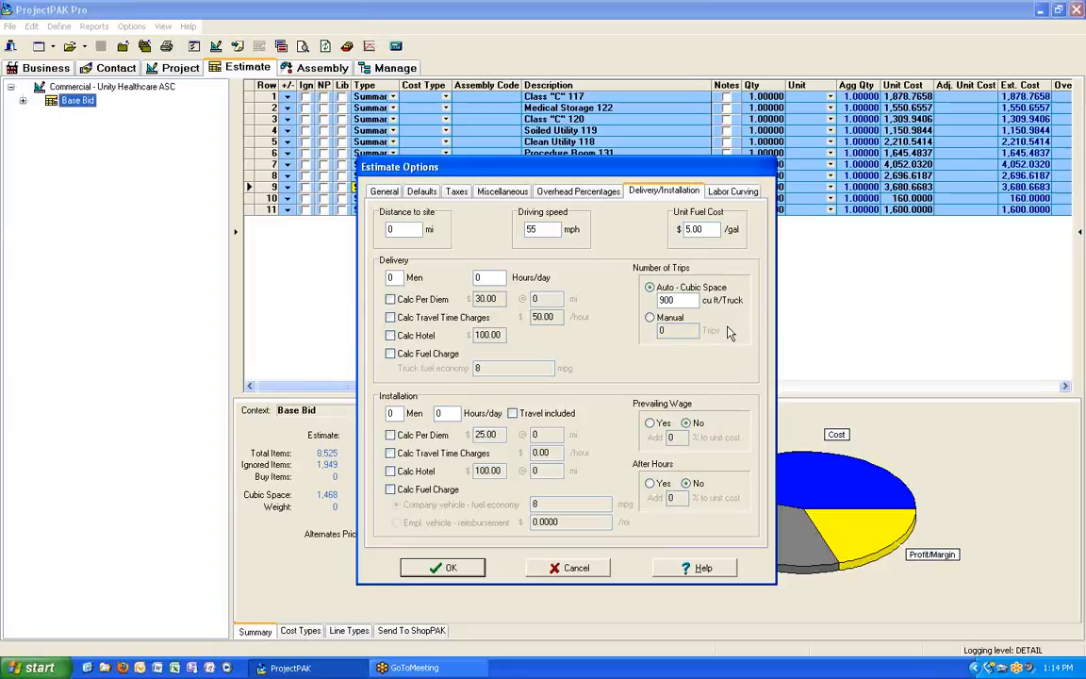
Switch the number of delivery trips to Manual and back to Auto - Cubic Space
click(676, 300)
click(648, 320)
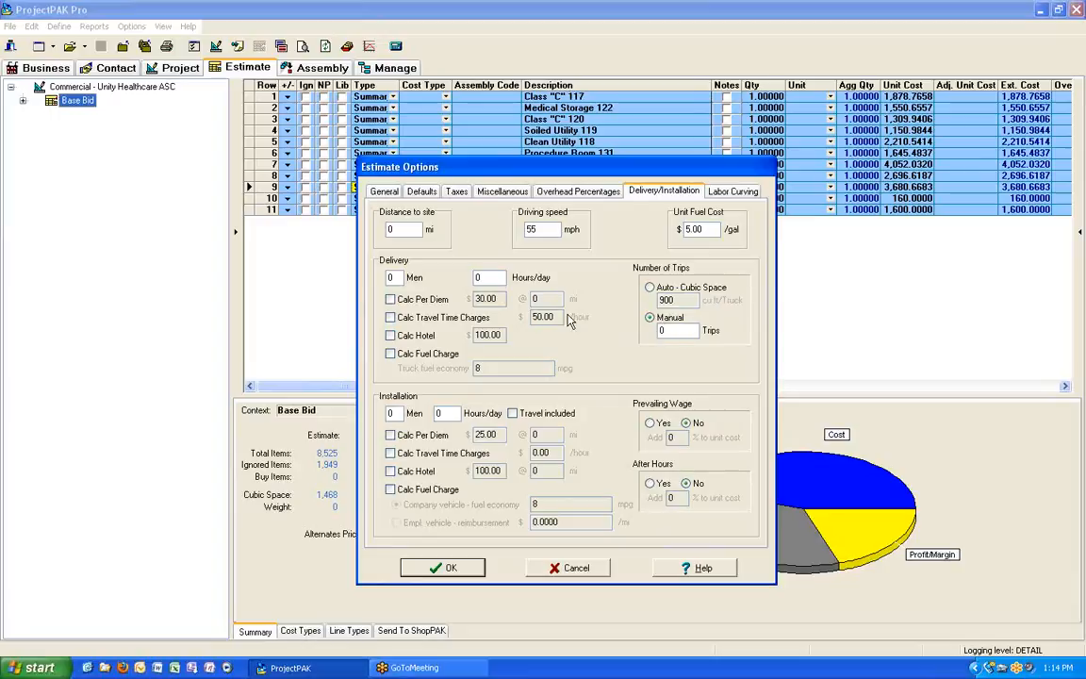
click(649, 289)
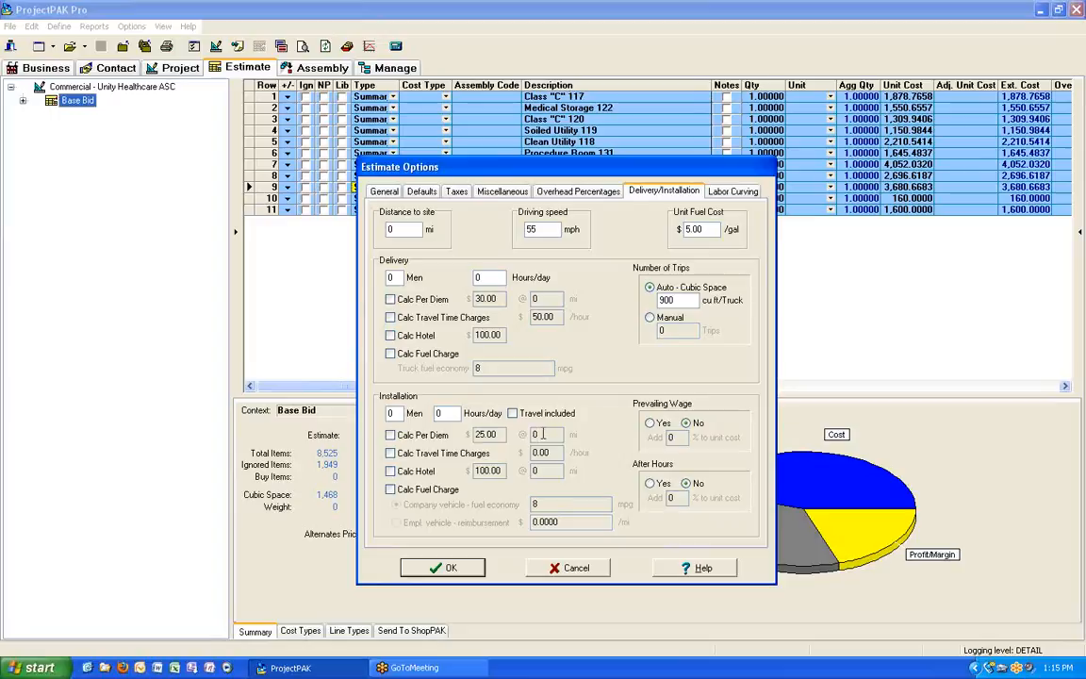
Set installation travel time charges to $55.00 per hour and per diem to $30.00, with both calculations turned off
click(391, 454)
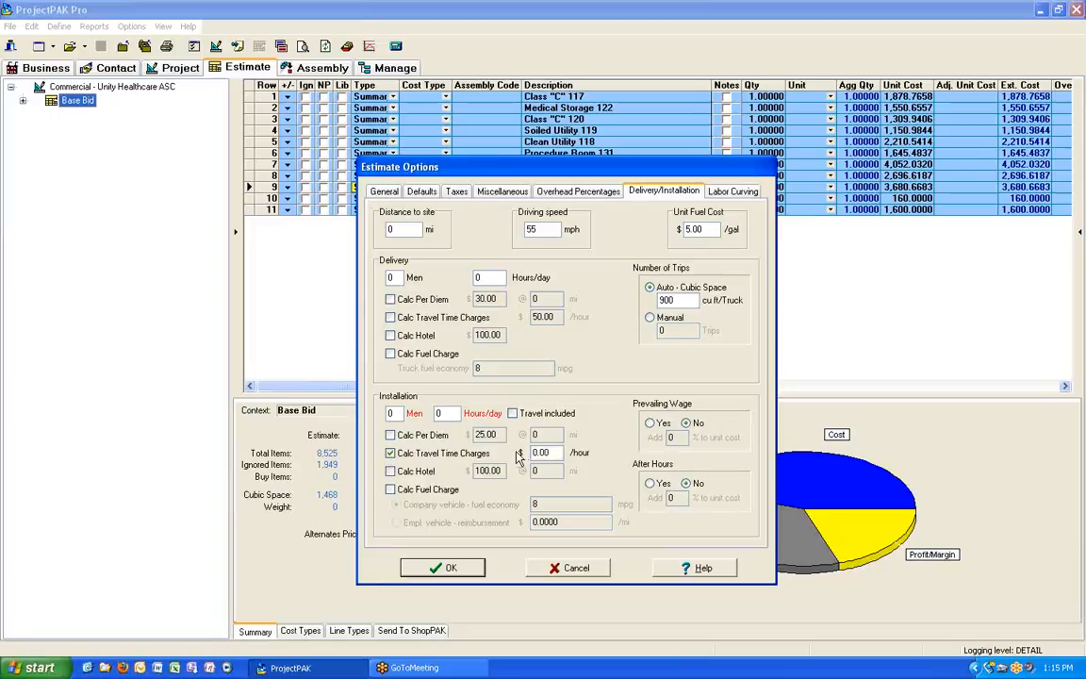
text(55)
click(390, 435)
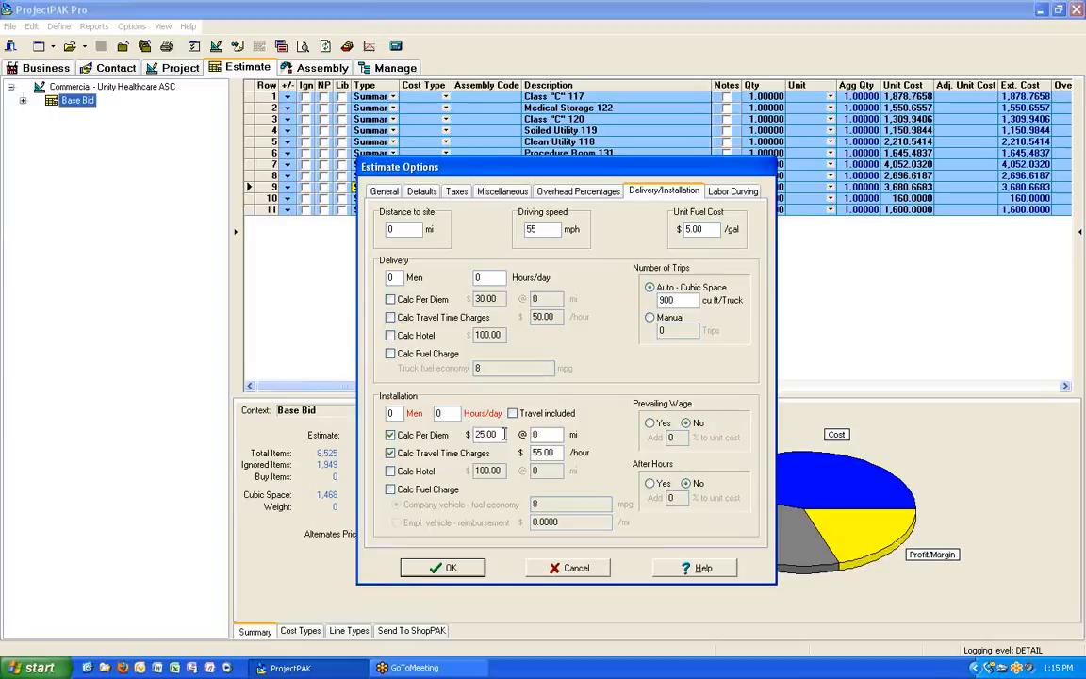
drag(501, 433, 449, 440)
text(30.00)
click(390, 435)
click(390, 453)
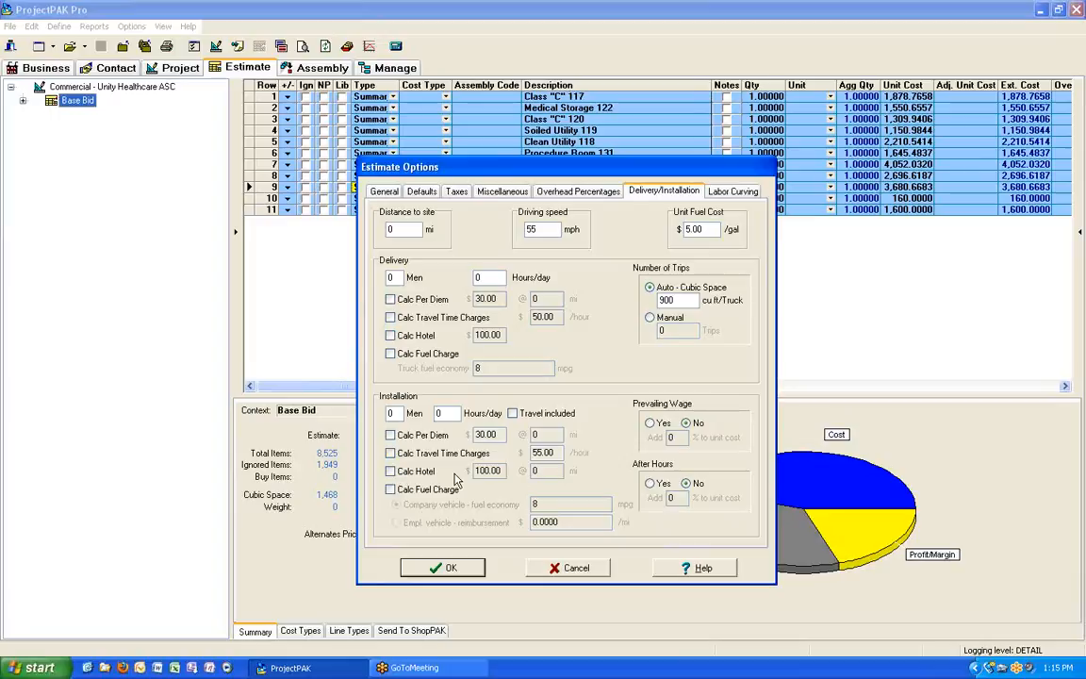
Try out the installation hotel, fuel charge and prevailing wage options, turning each on and back off
click(390, 471)
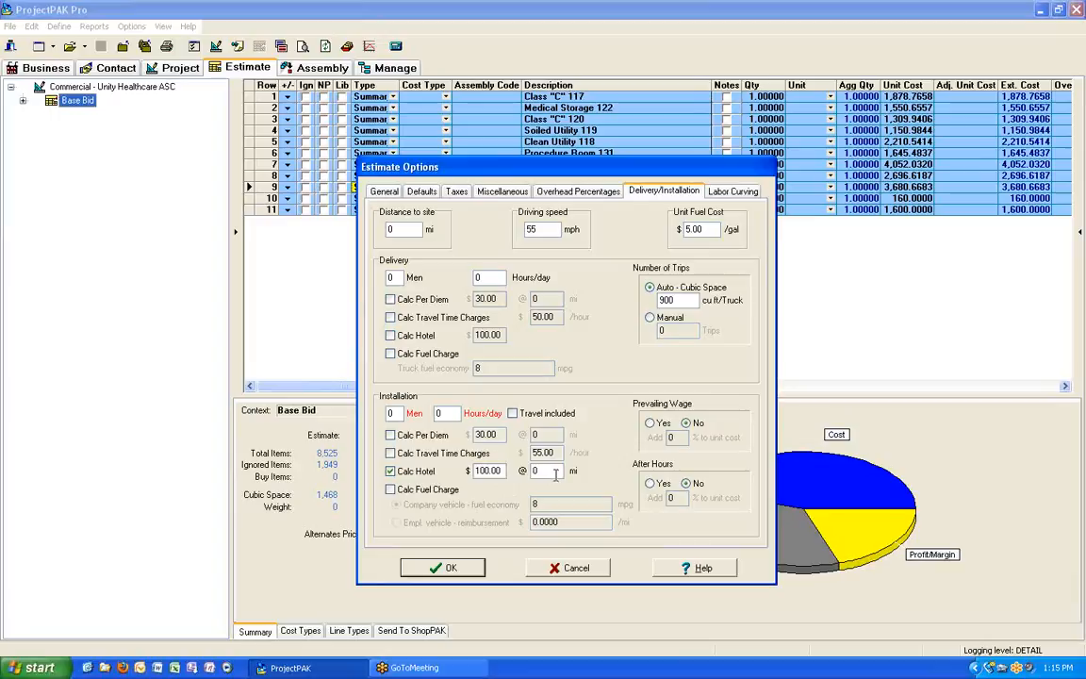
click(390, 472)
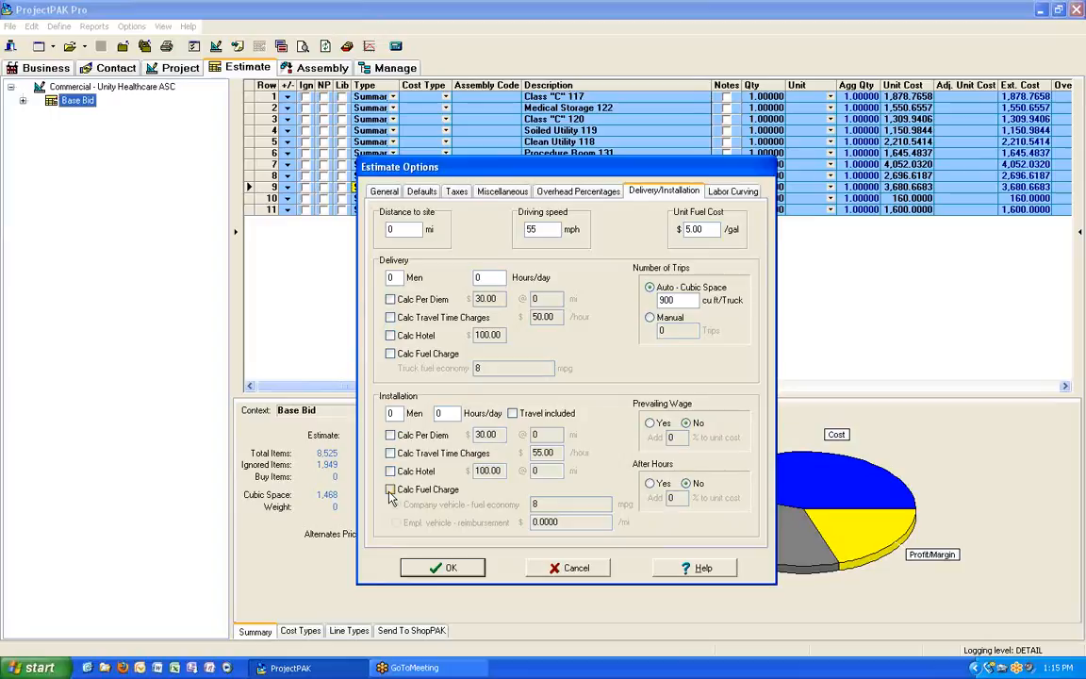
click(391, 491)
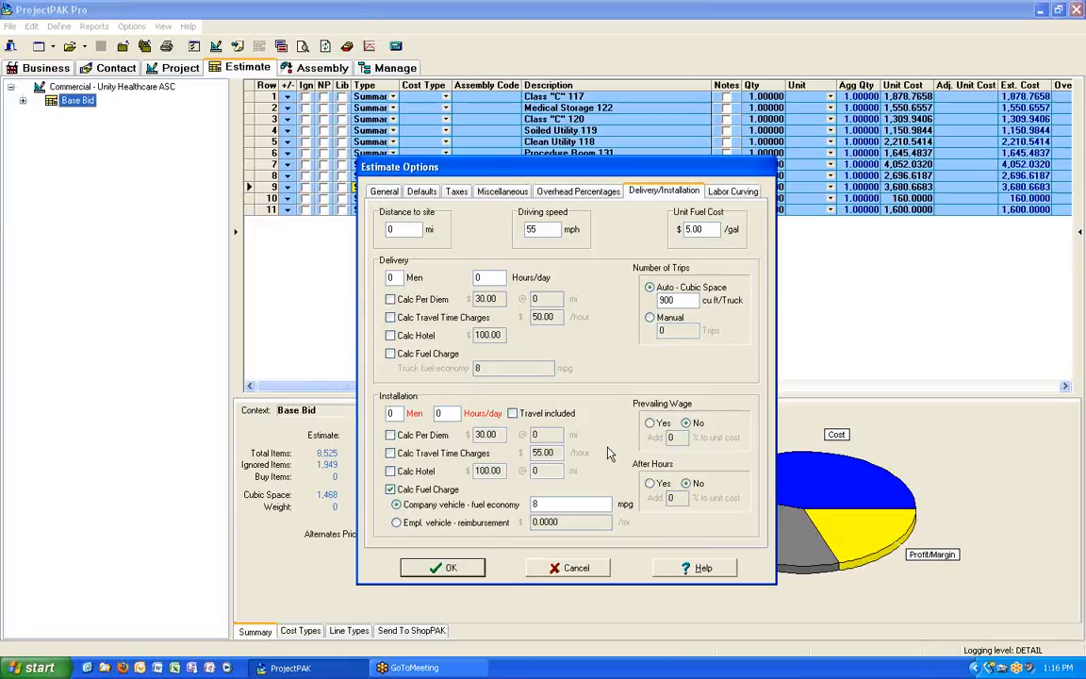
click(651, 424)
click(688, 424)
click(390, 490)
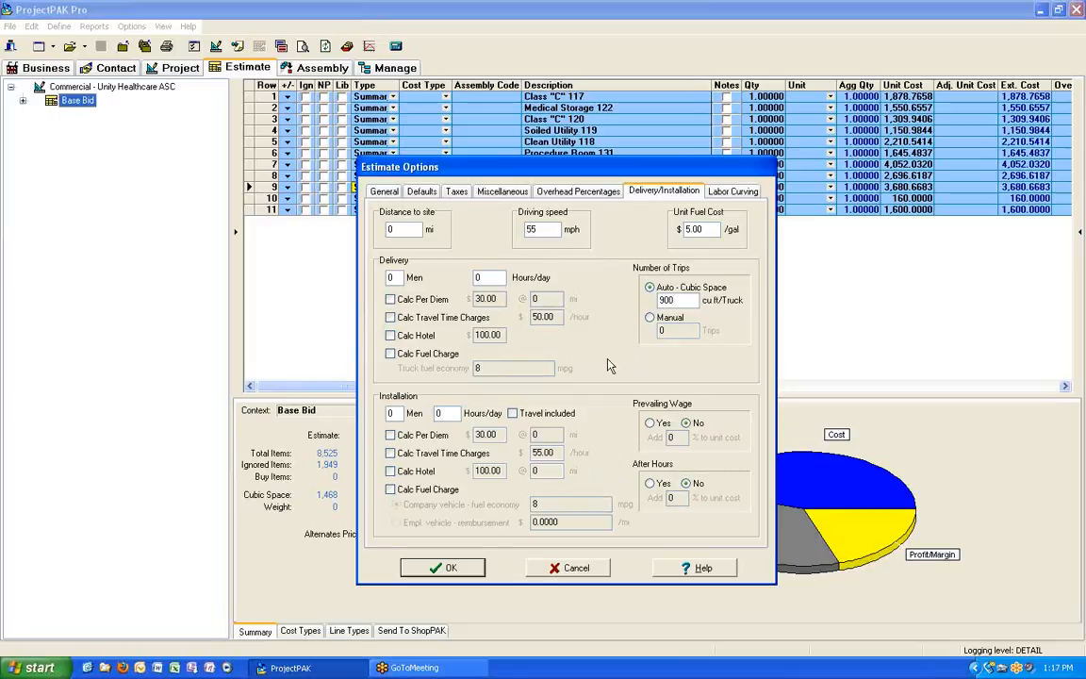
Save the delivery and installation settings in the estimate options
click(450, 568)
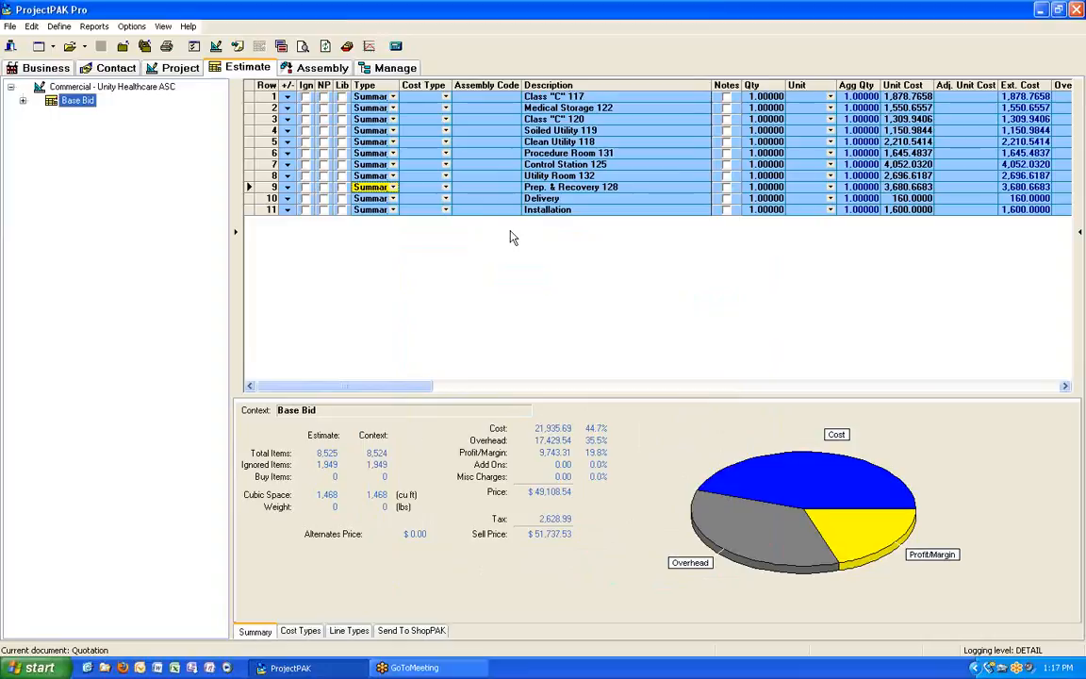
Examine how the custom estimate columns map to width, depth and height for cubic space calculations, and close the options
click(131, 26)
click(151, 39)
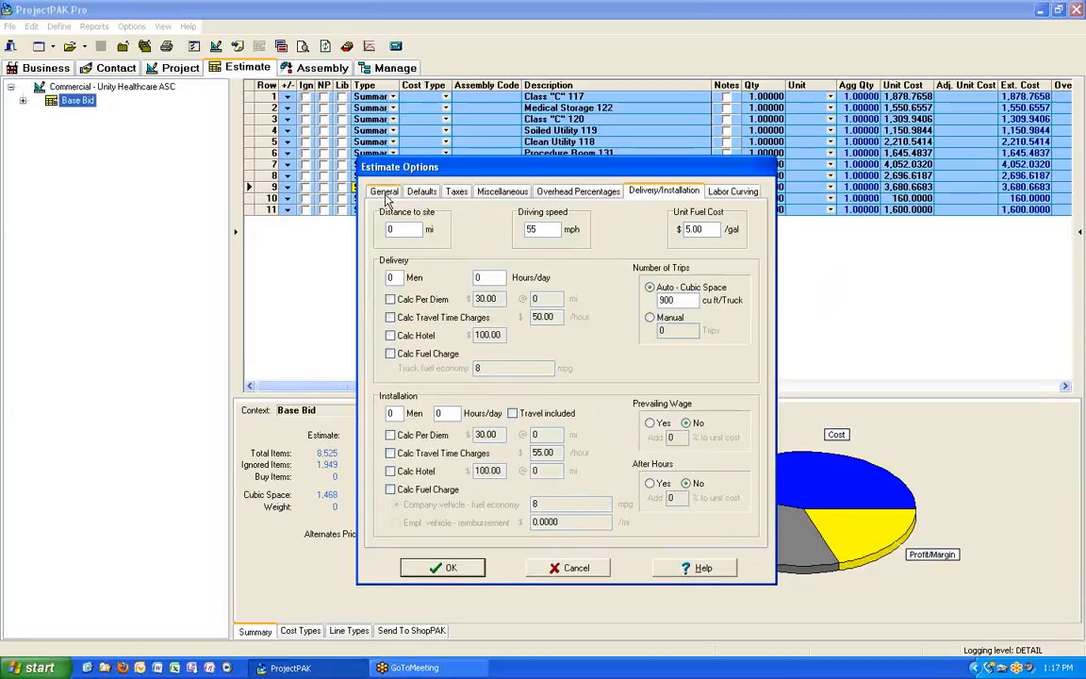
click(384, 192)
click(721, 230)
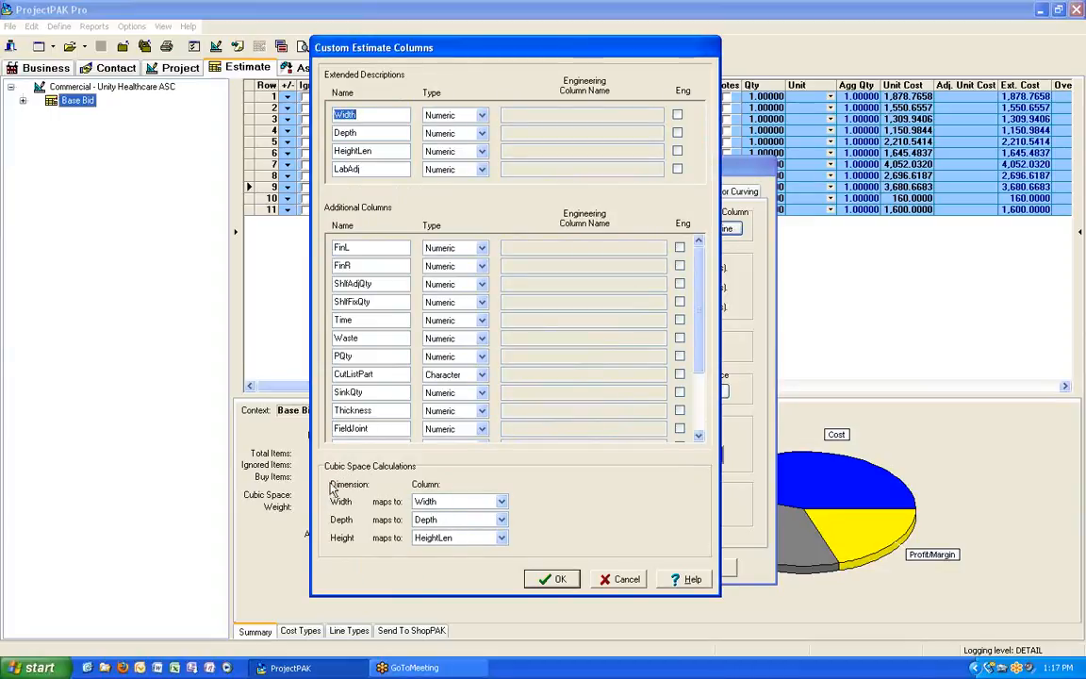
click(559, 580)
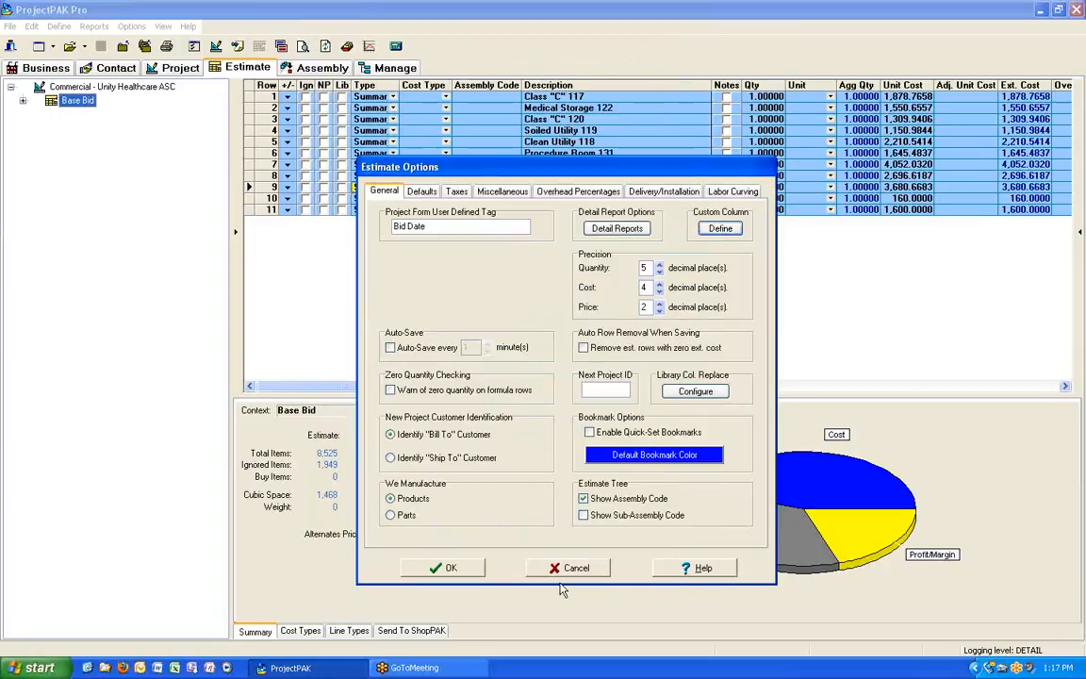
click(476, 570)
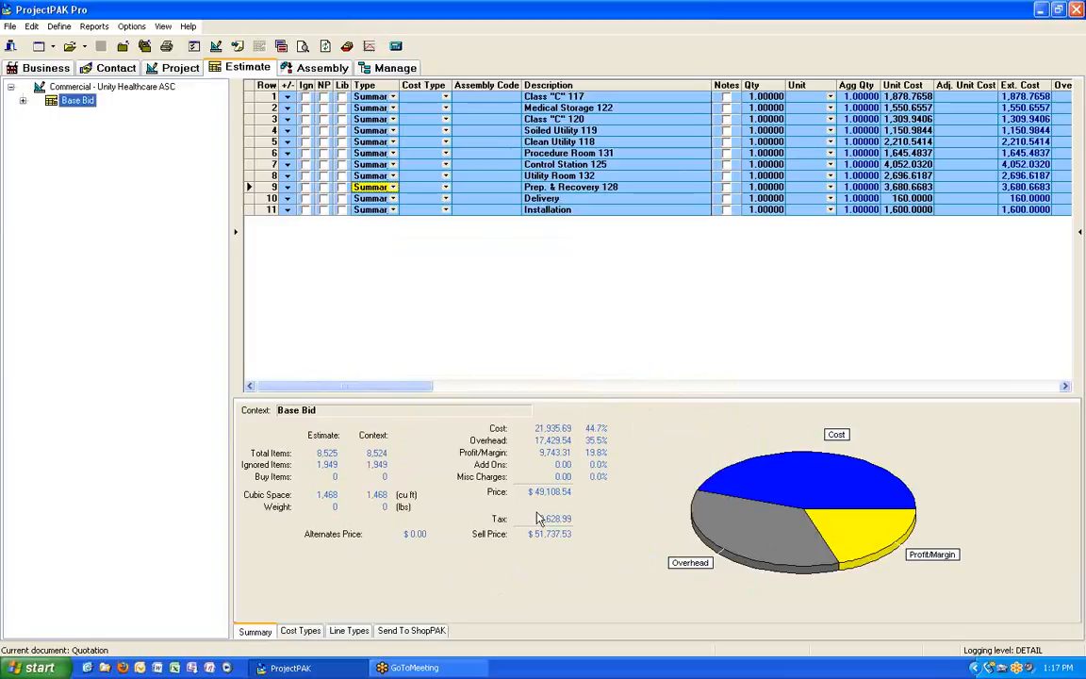
Examine the cubic space values for the Base Bid rooms and for the products inside Class "C" 117
drag(401, 388, 1030, 405)
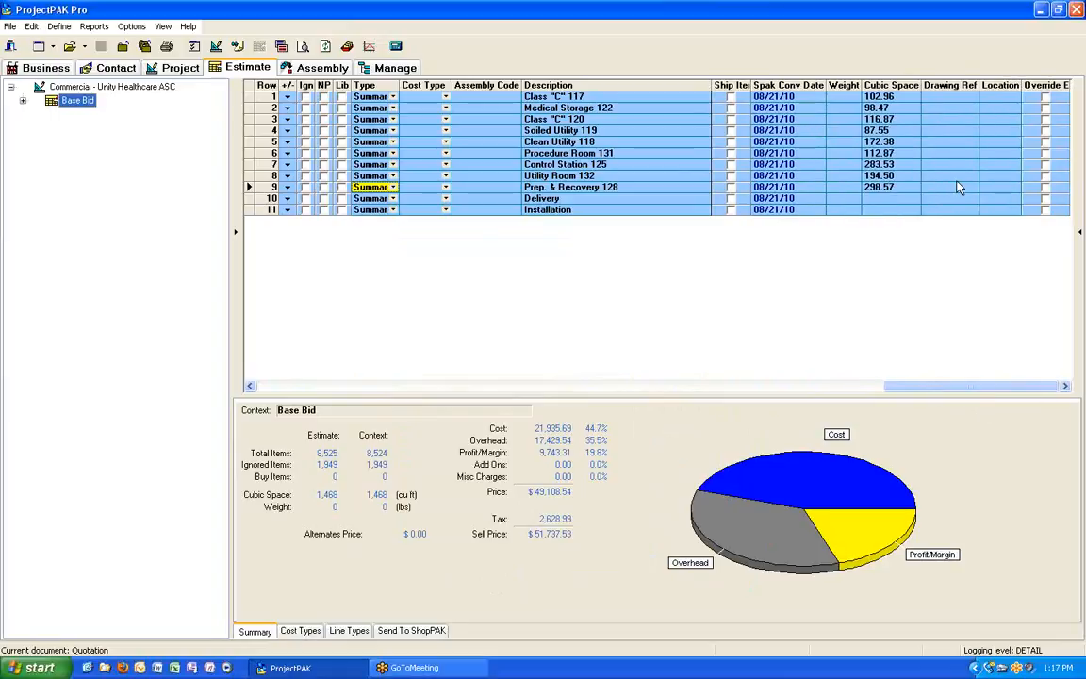
click(23, 100)
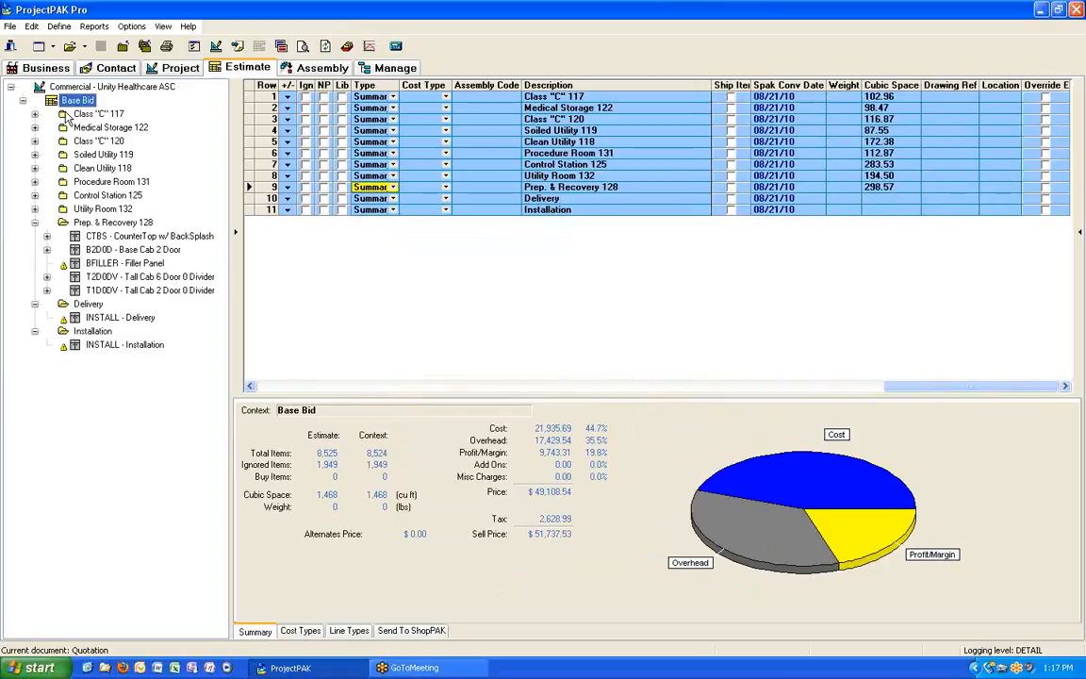
click(34, 113)
click(94, 127)
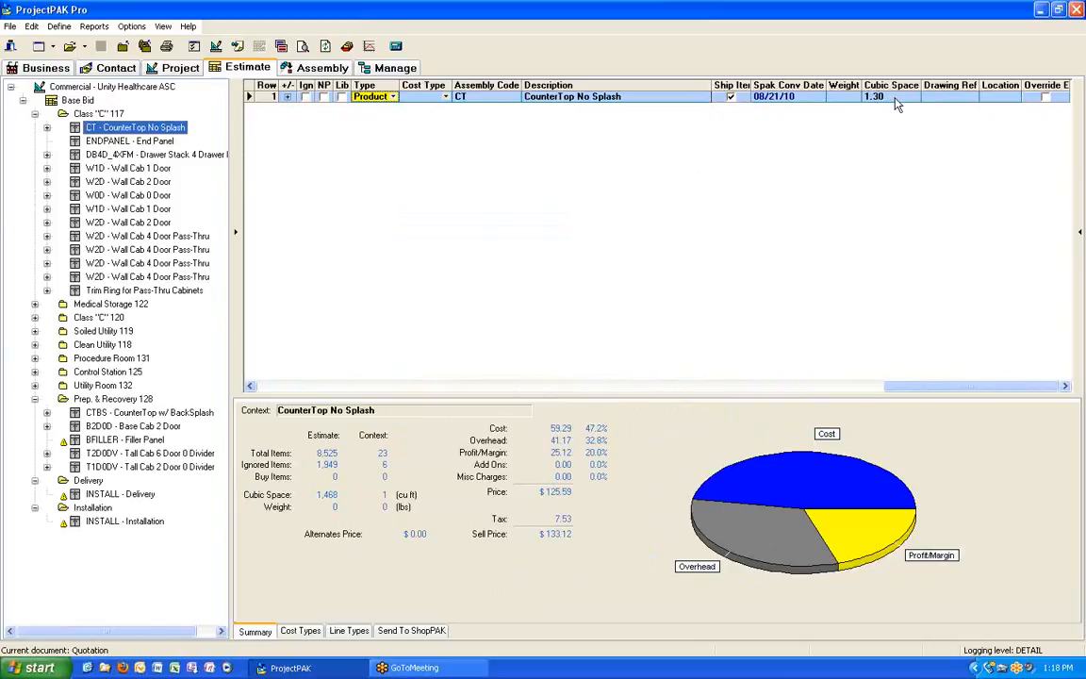
click(35, 114)
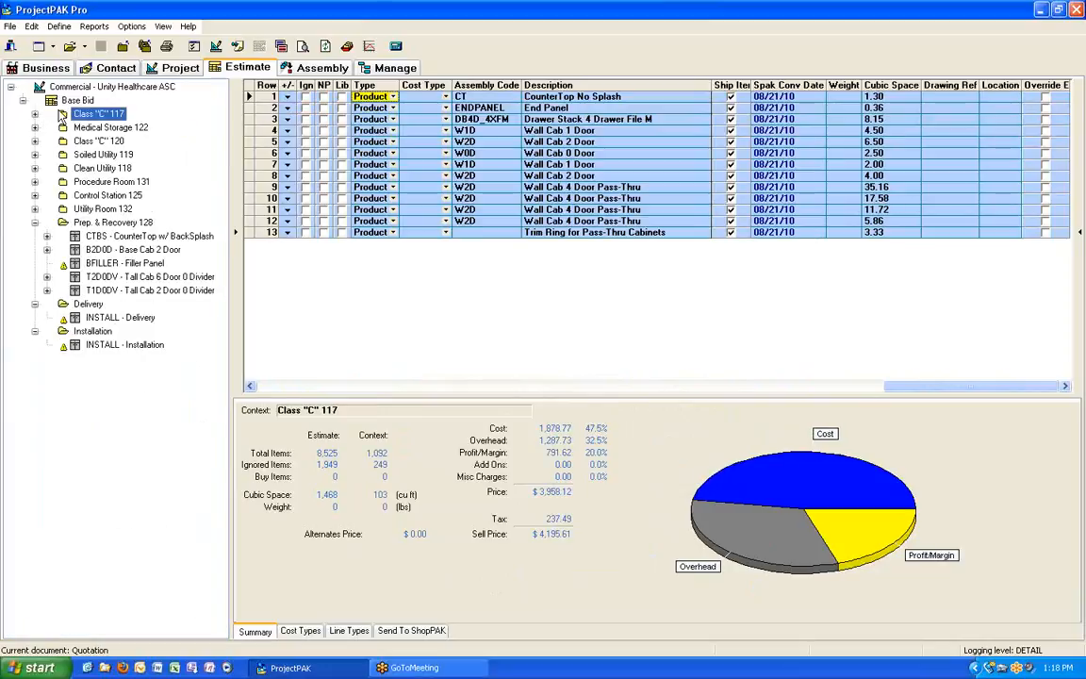
click(72, 100)
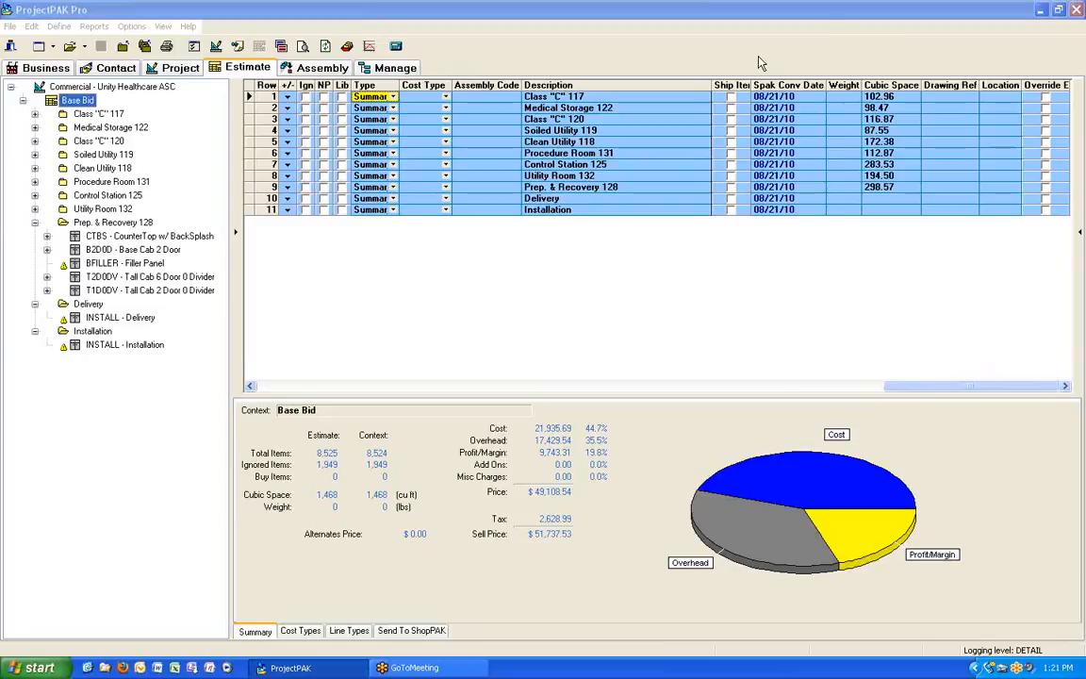
Try the installation hotel and fuel charge calculations in the default estimate options, turning each on and back off
click(426, 13)
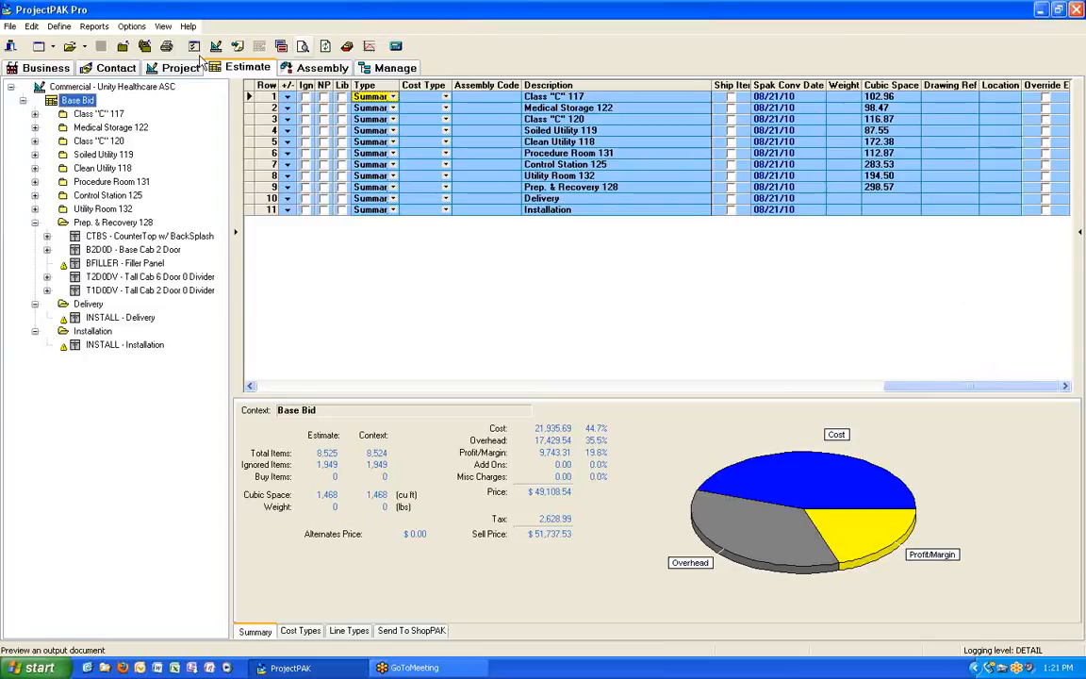
click(131, 27)
click(146, 41)
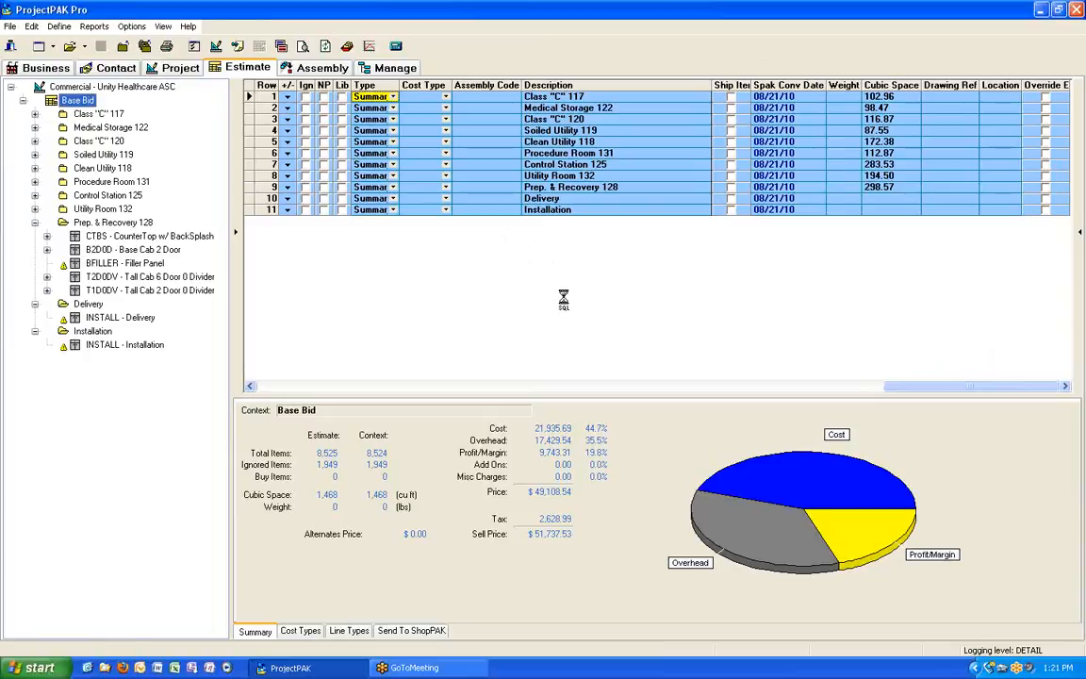
click(664, 190)
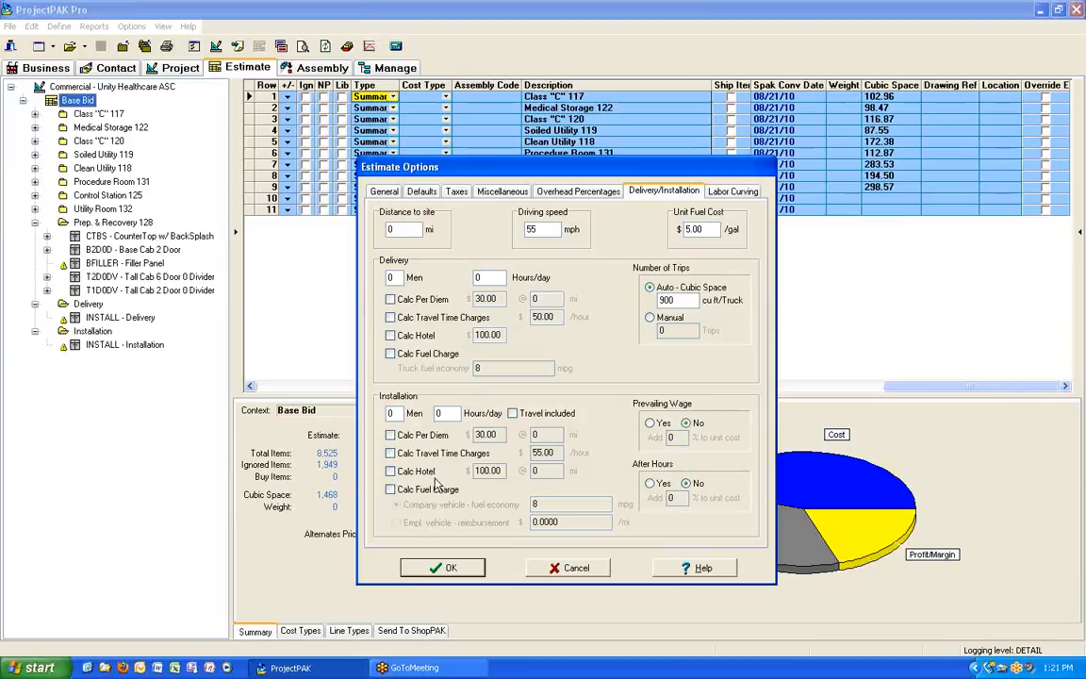
click(391, 471)
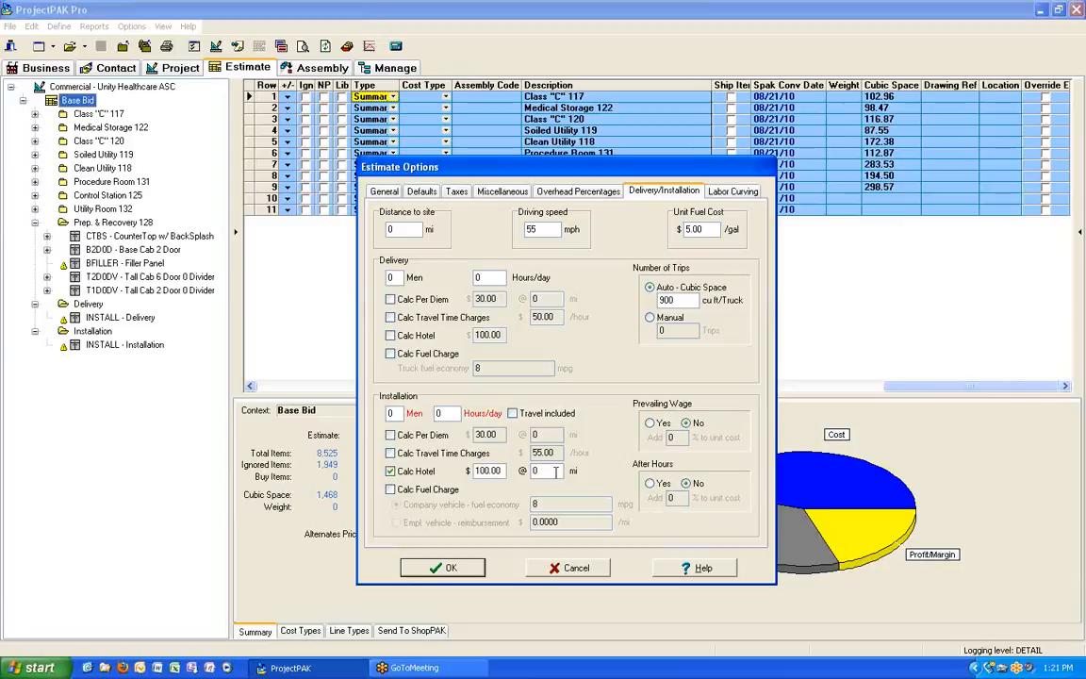
click(391, 471)
click(390, 473)
double_click(545, 470)
click(391, 471)
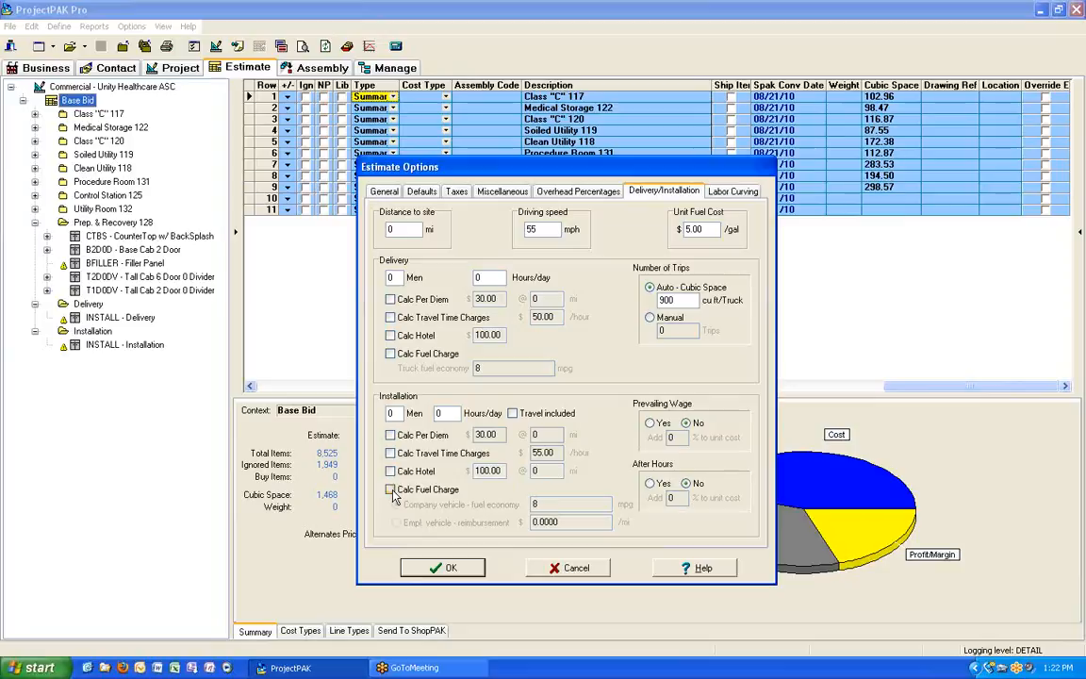
click(391, 490)
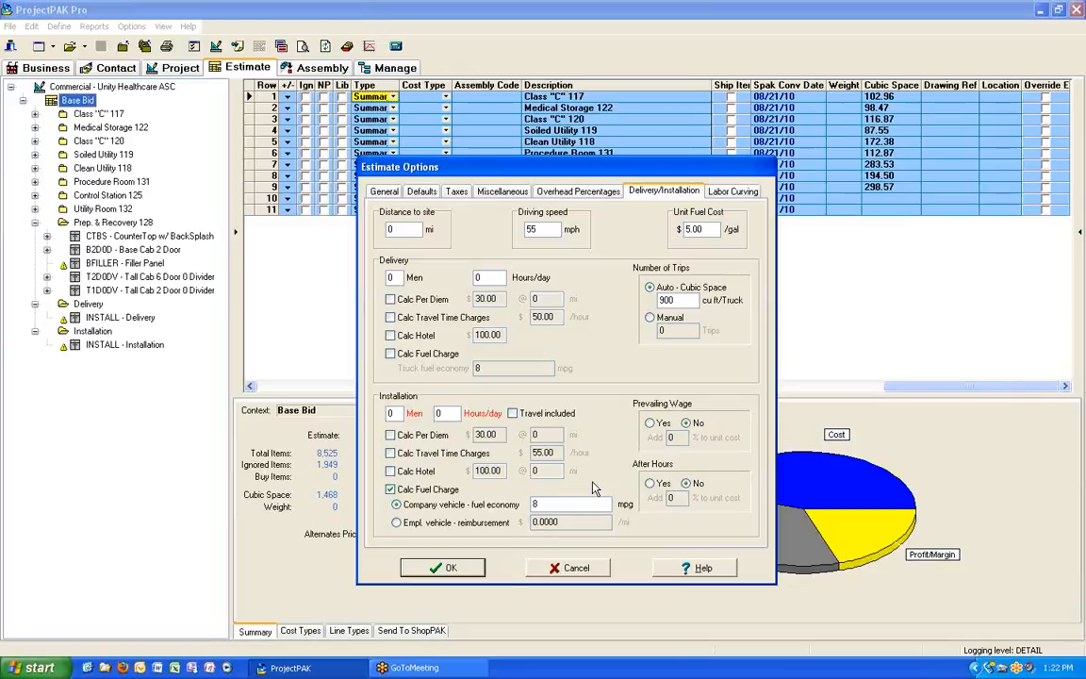
click(390, 488)
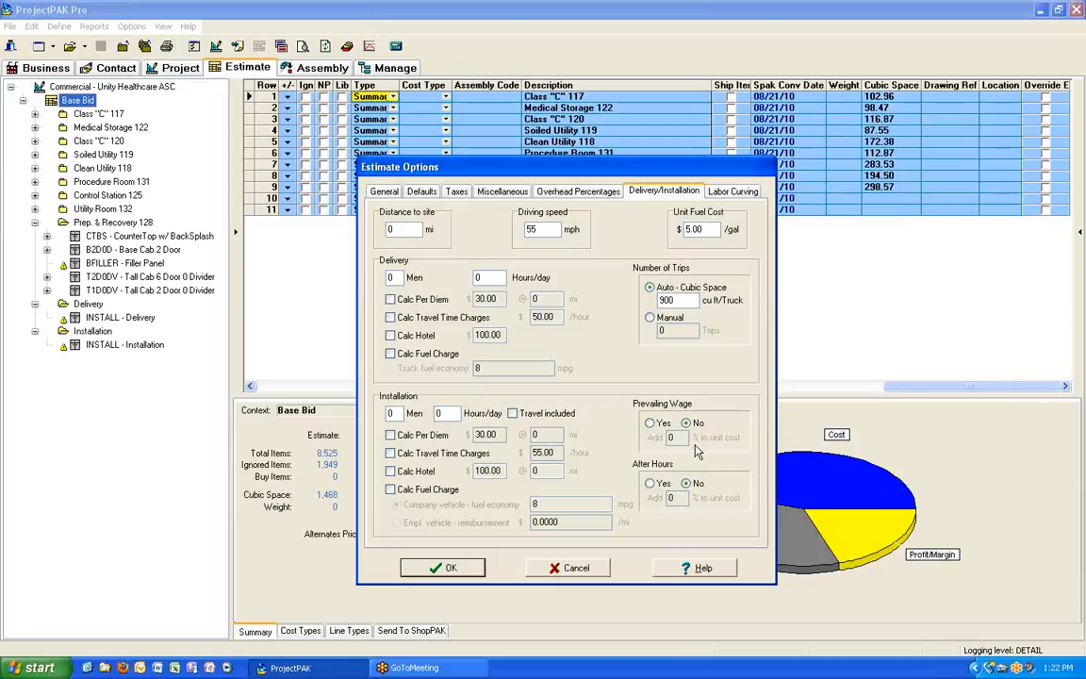
Try a 100% prevailing wage addition for installation, reset it to 0 with prevailing wage off, and accept the estimate options
click(650, 423)
drag(682, 438, 652, 441)
text(100)
drag(682, 438, 644, 442)
text(0)
click(687, 423)
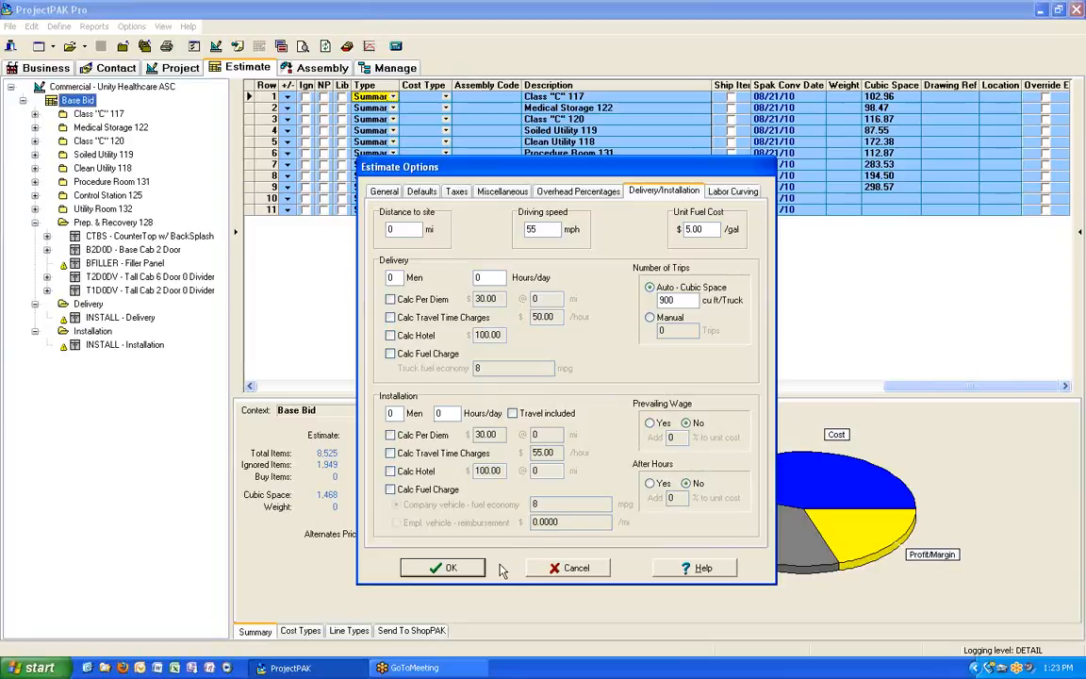
click(450, 568)
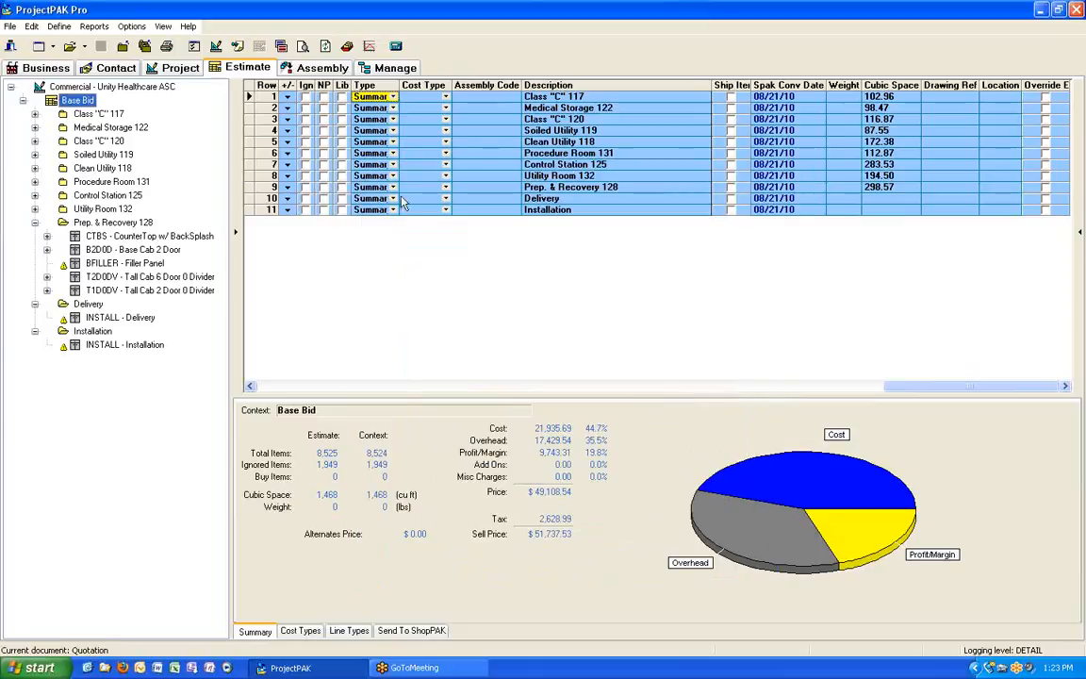
Examine which custom estimate columns supply width, depth and height for cubic space calculations, and close the estimate options
click(131, 28)
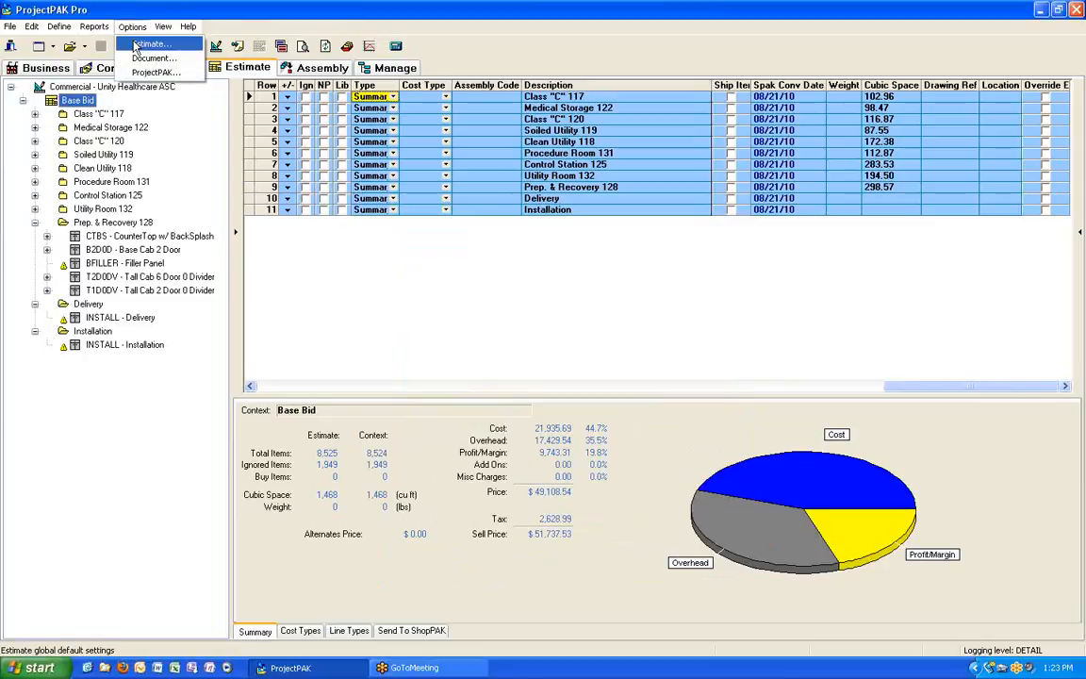
click(143, 44)
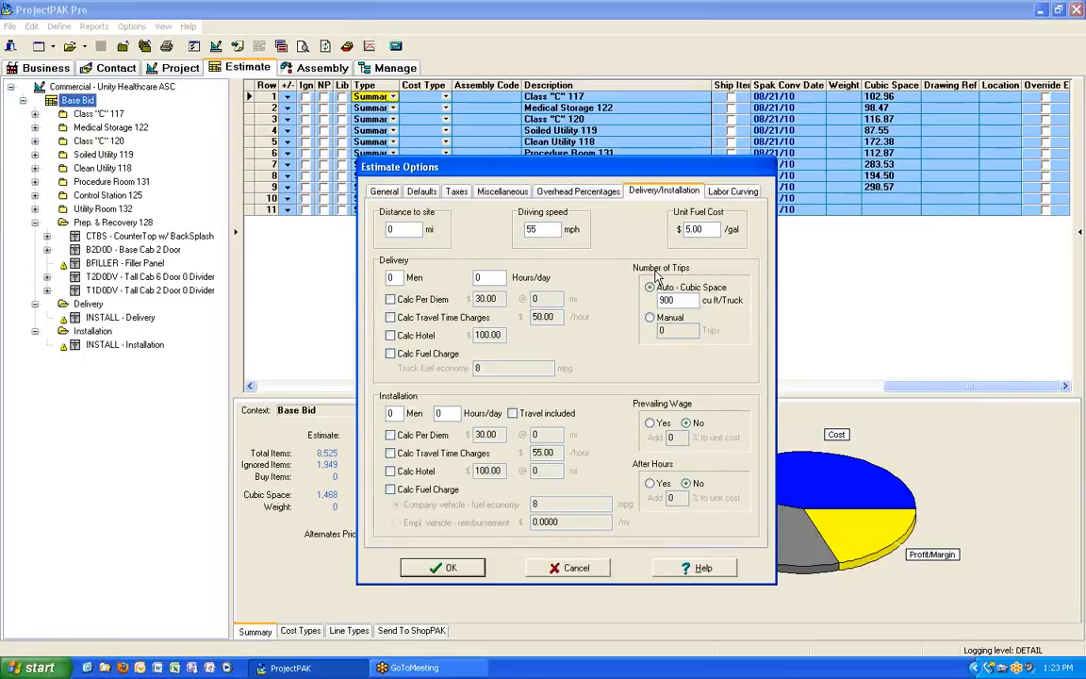
click(385, 193)
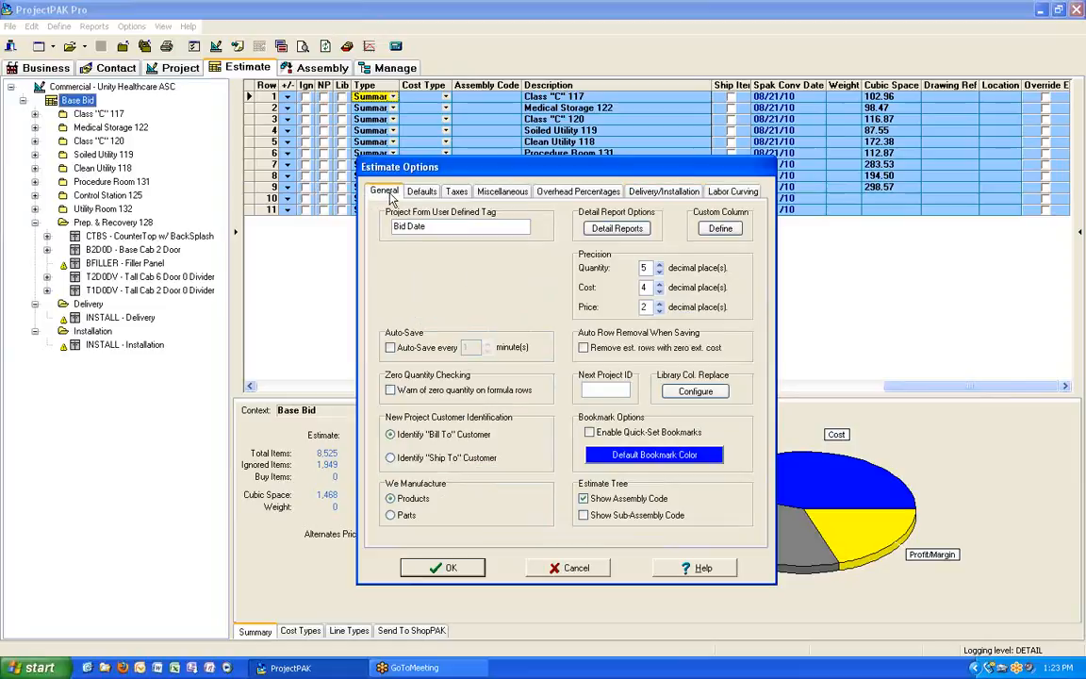
click(716, 230)
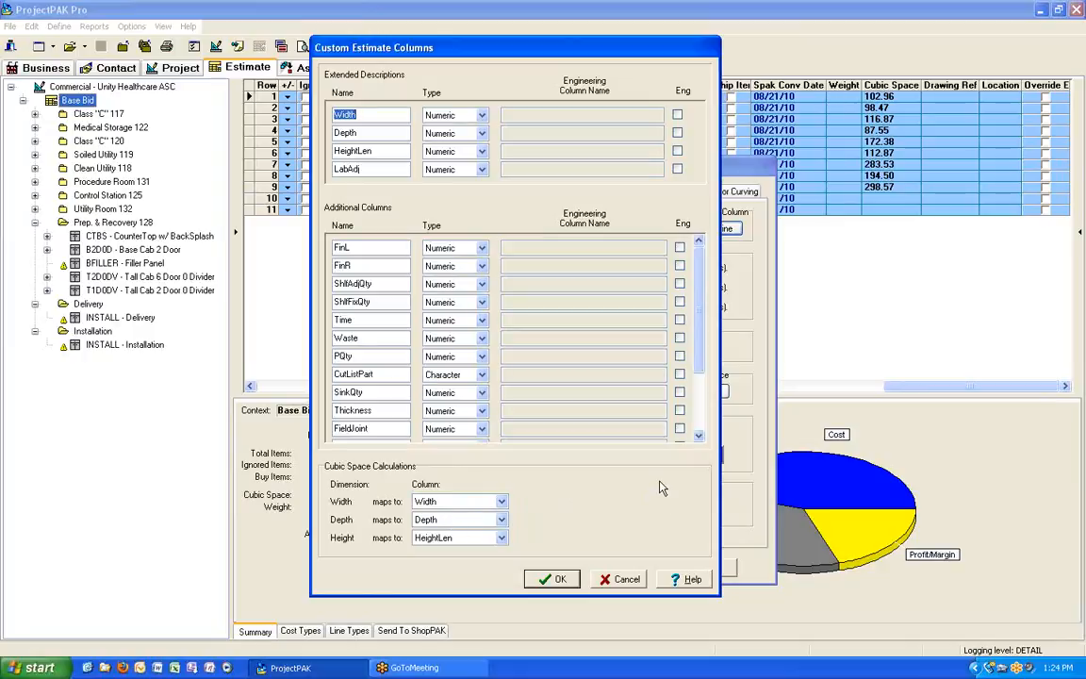
click(560, 580)
click(560, 580)
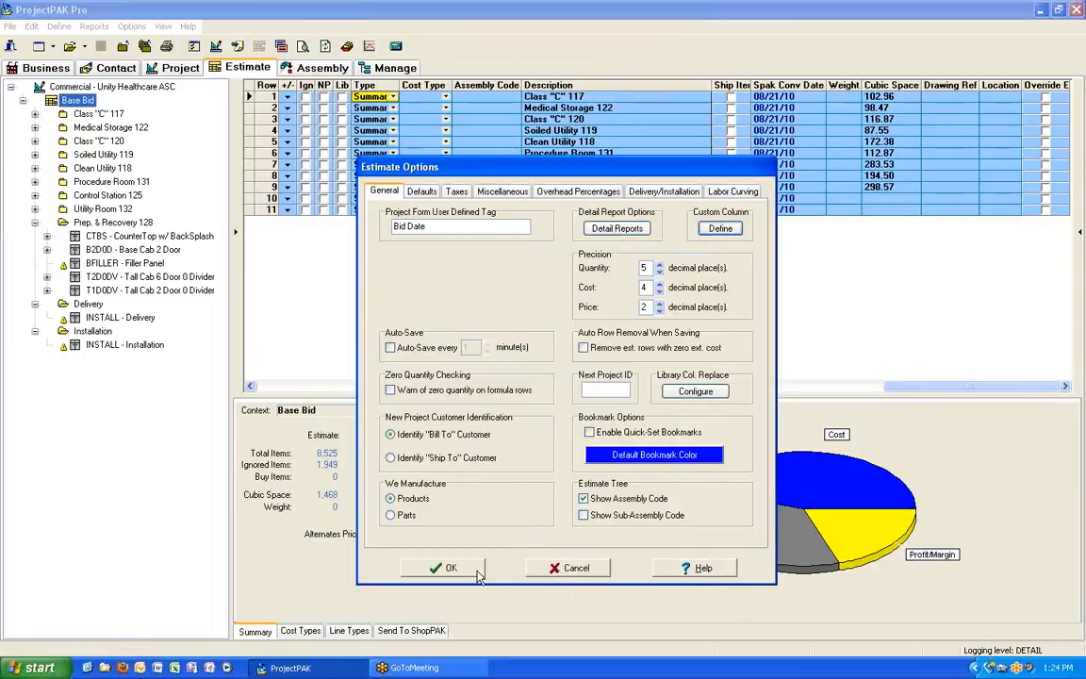
click(442, 569)
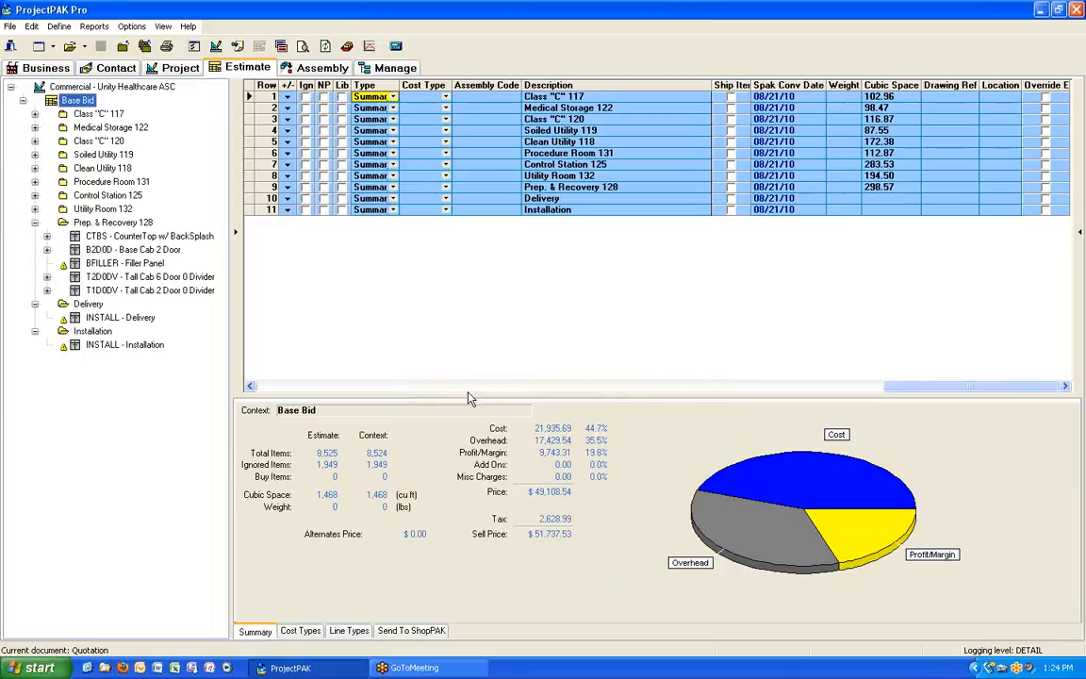
Set the distance to site to 75 miles in the current estimate's delivery and installation settings
click(113, 220)
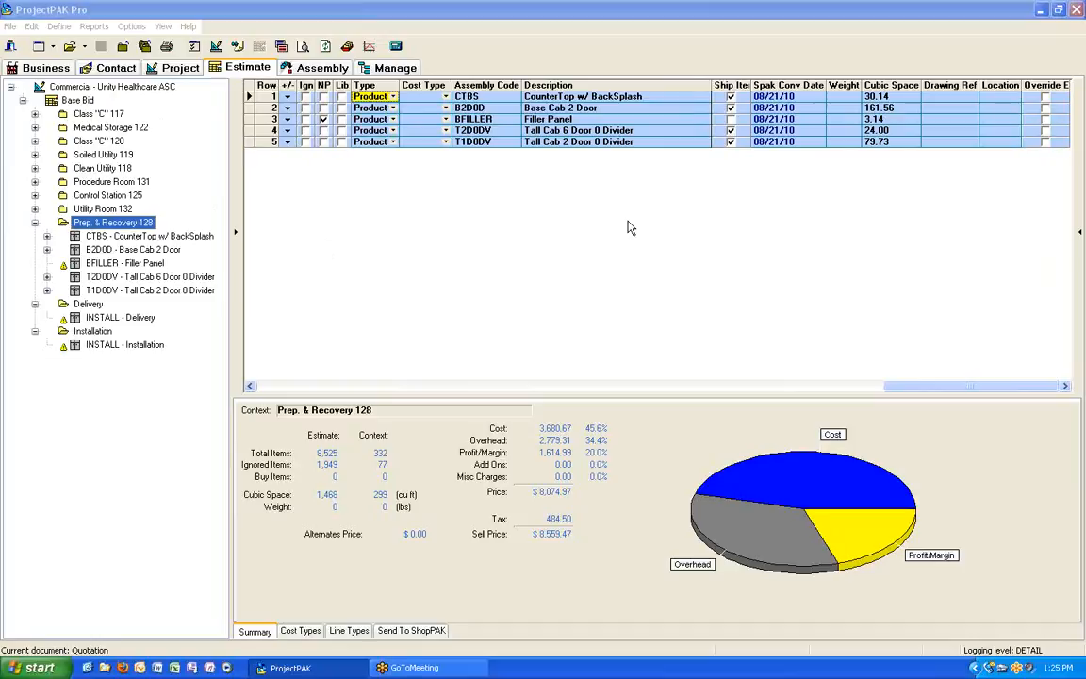
click(321, 196)
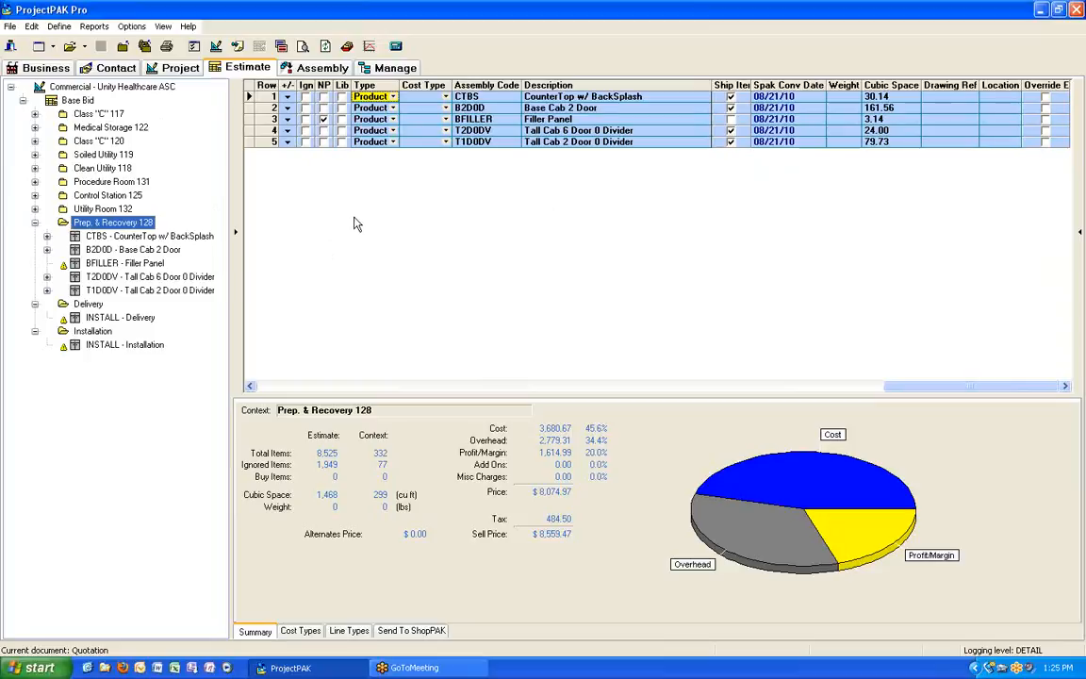
click(195, 47)
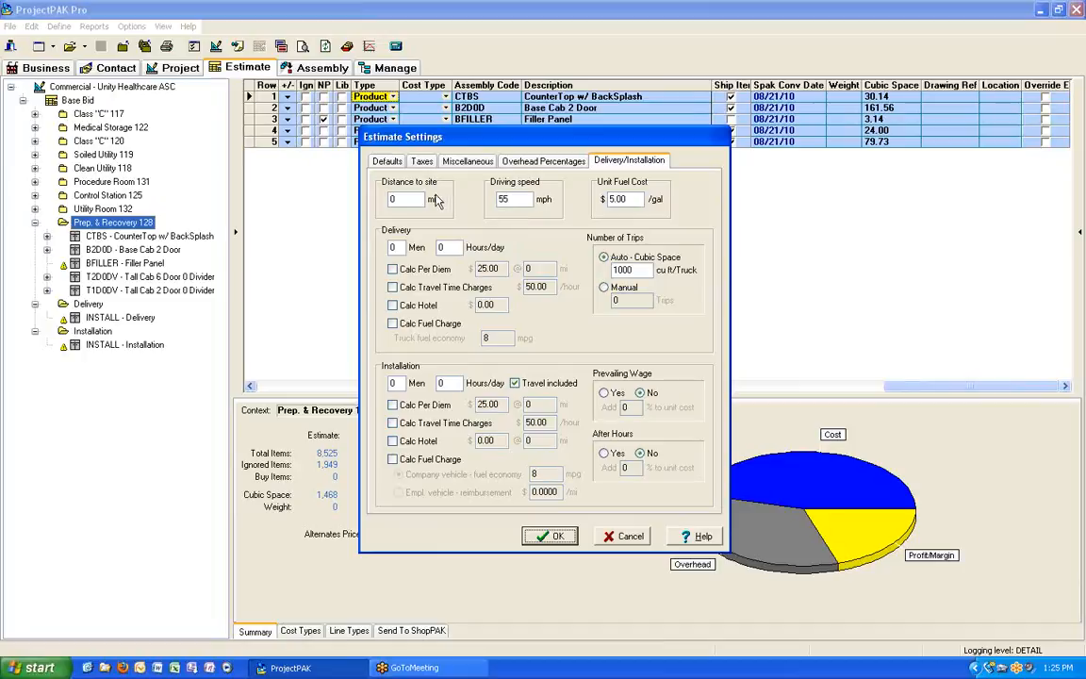
click(396, 199)
double_click(396, 199)
text(75)
key(Tab)
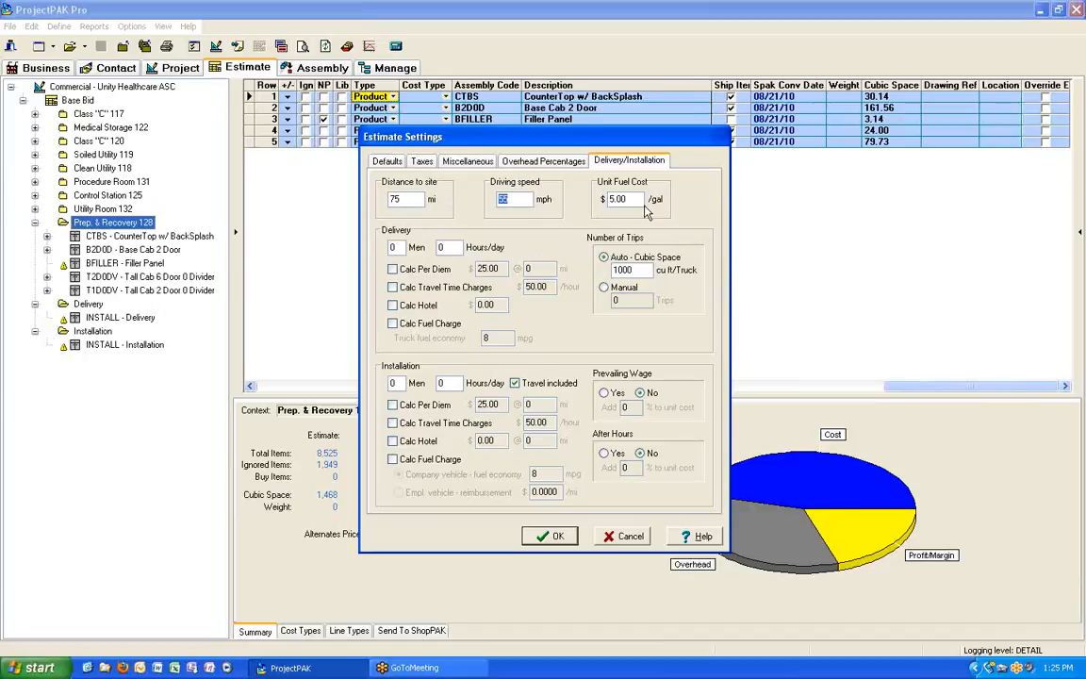
Set delivery to 2 men at 8 hours per day, and enable its travel time and fuel charge calculations
click(390, 247)
text(2)
key(Tab)
text(8)
click(392, 288)
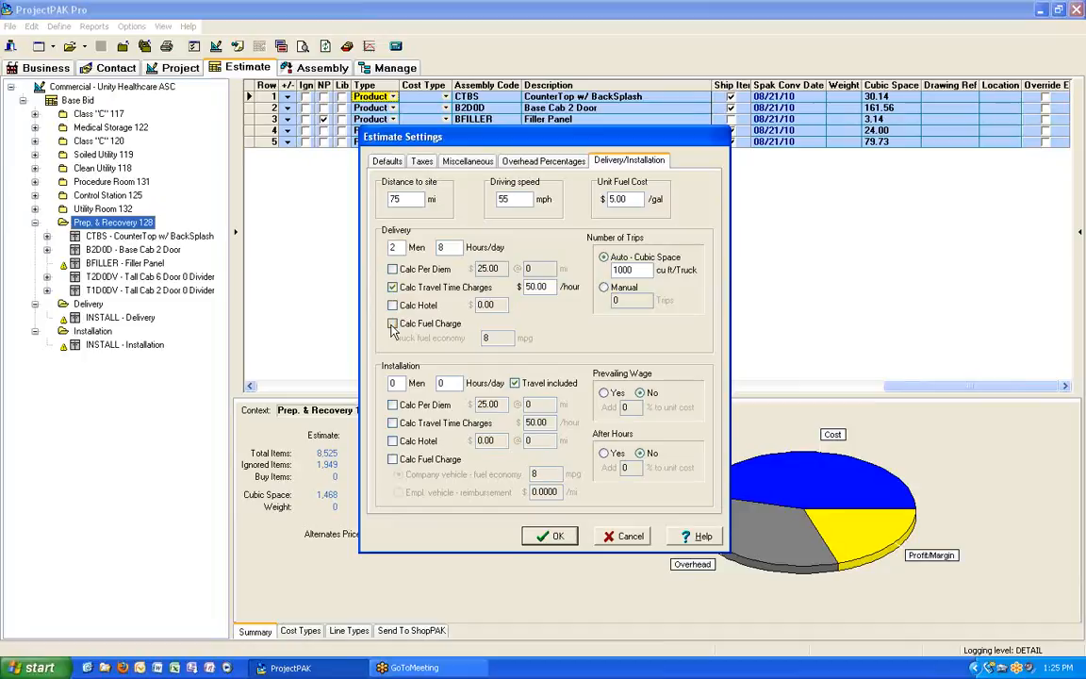
click(393, 324)
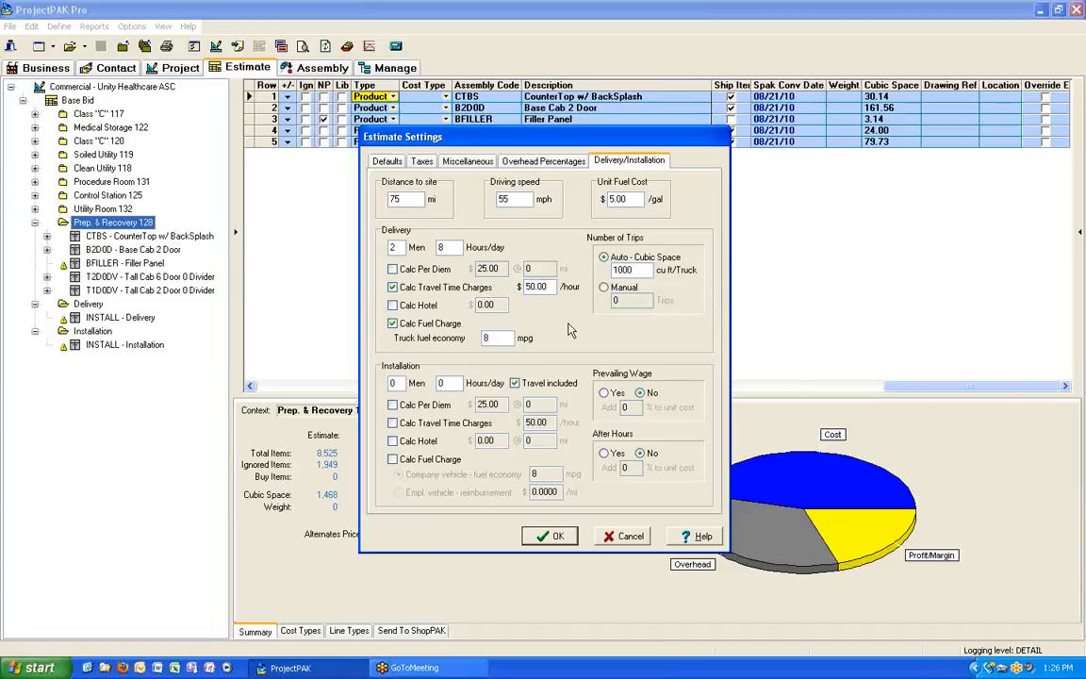
Set installation to 2 men at 10 hours per day, enable per diem, travel time and company vehicle fuel charges, and save the settings
double_click(392, 383)
text(1)
text(2)
key(Tab)
text(10)
click(392, 405)
click(393, 424)
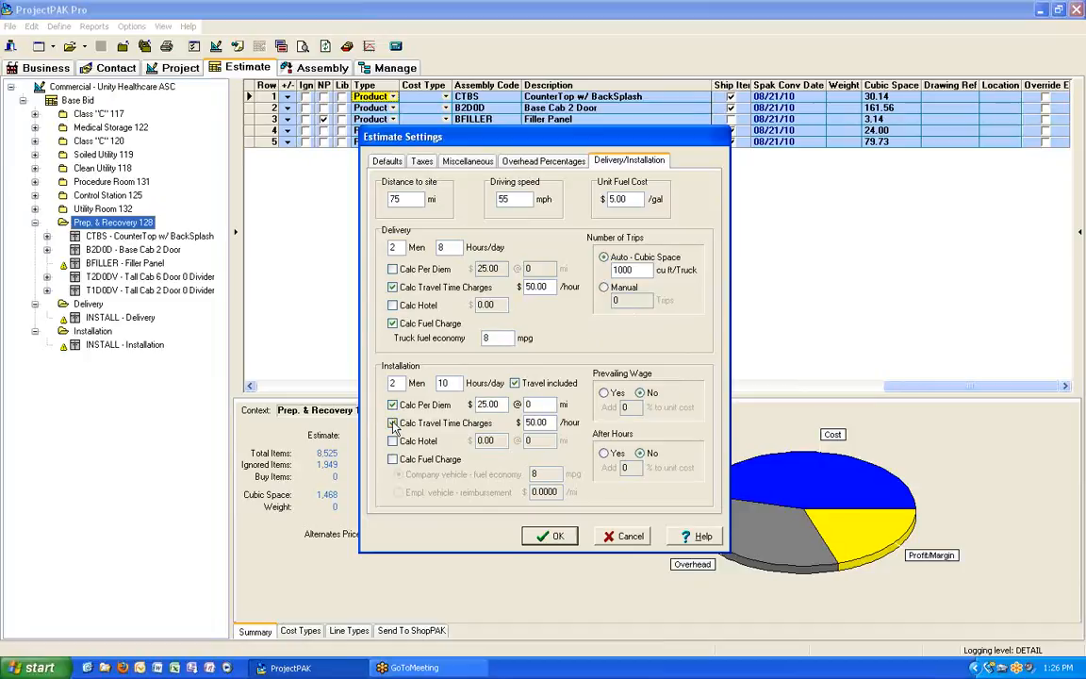
click(393, 460)
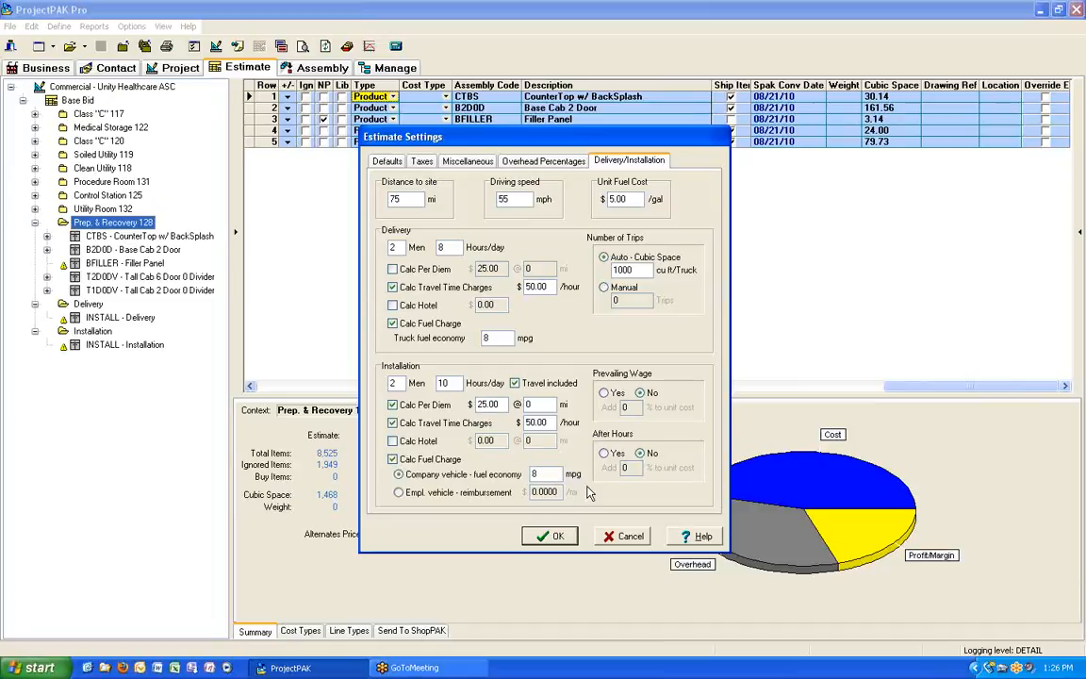
click(555, 537)
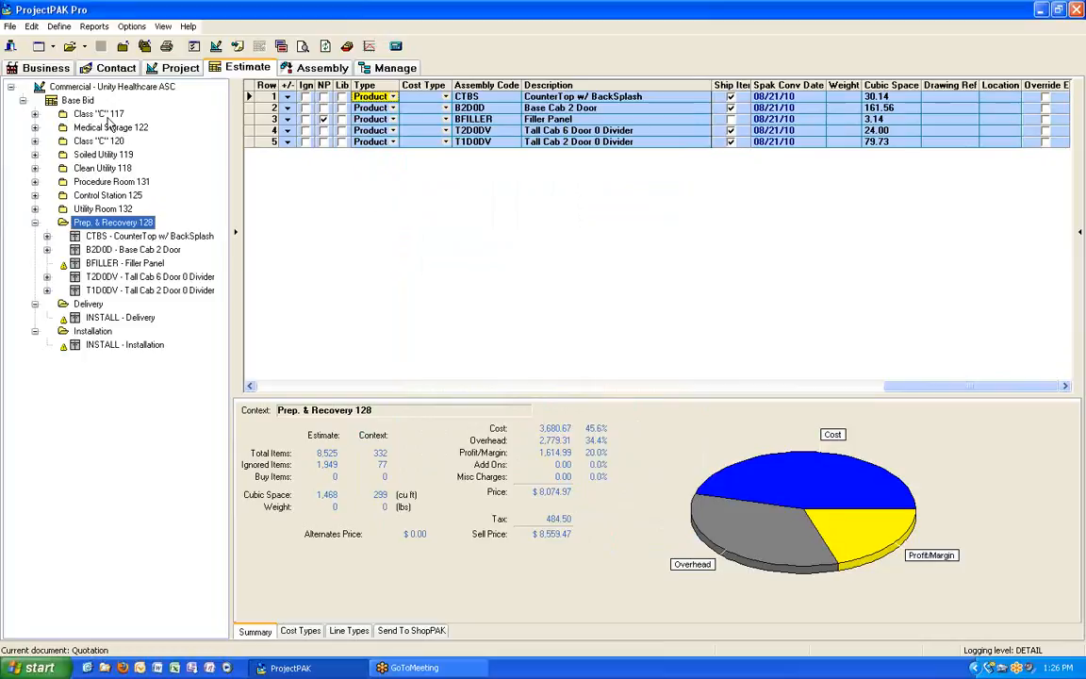
Open the miscellaneous installation and delivery charges for the whole Base Bid and move the dialog aside
click(24, 101)
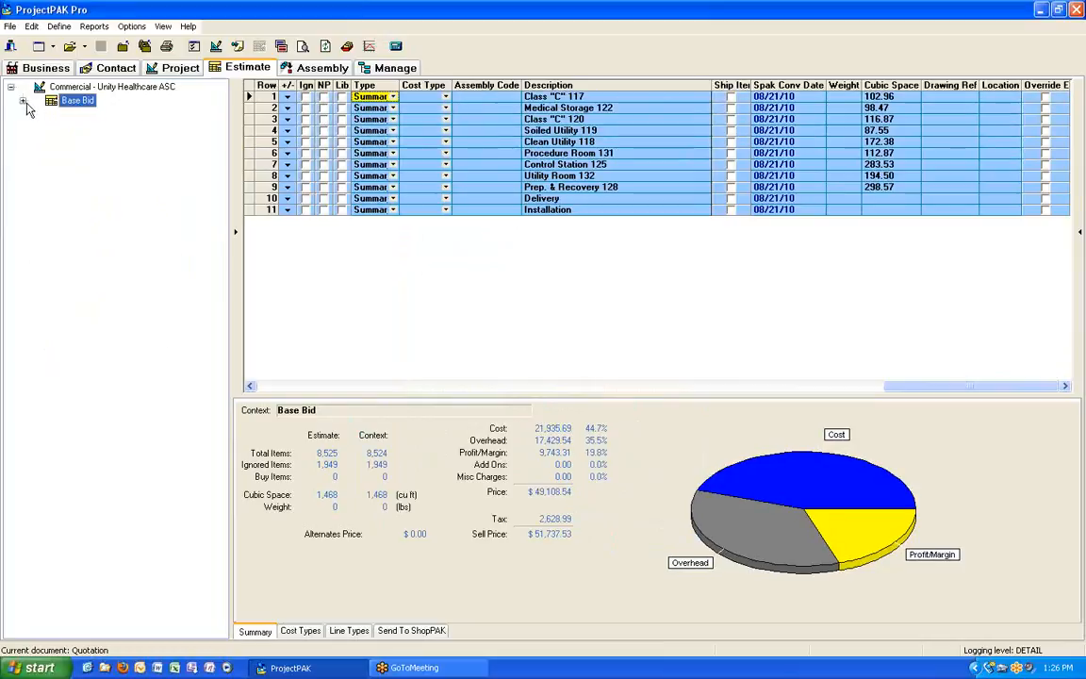
right_click(76, 106)
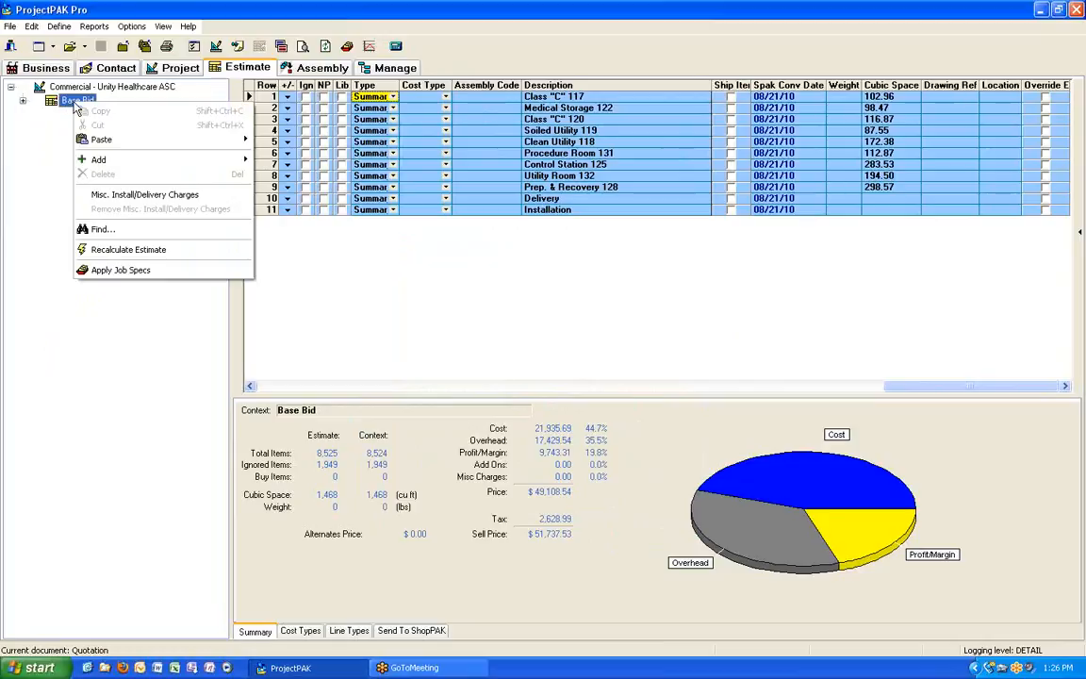
click(96, 200)
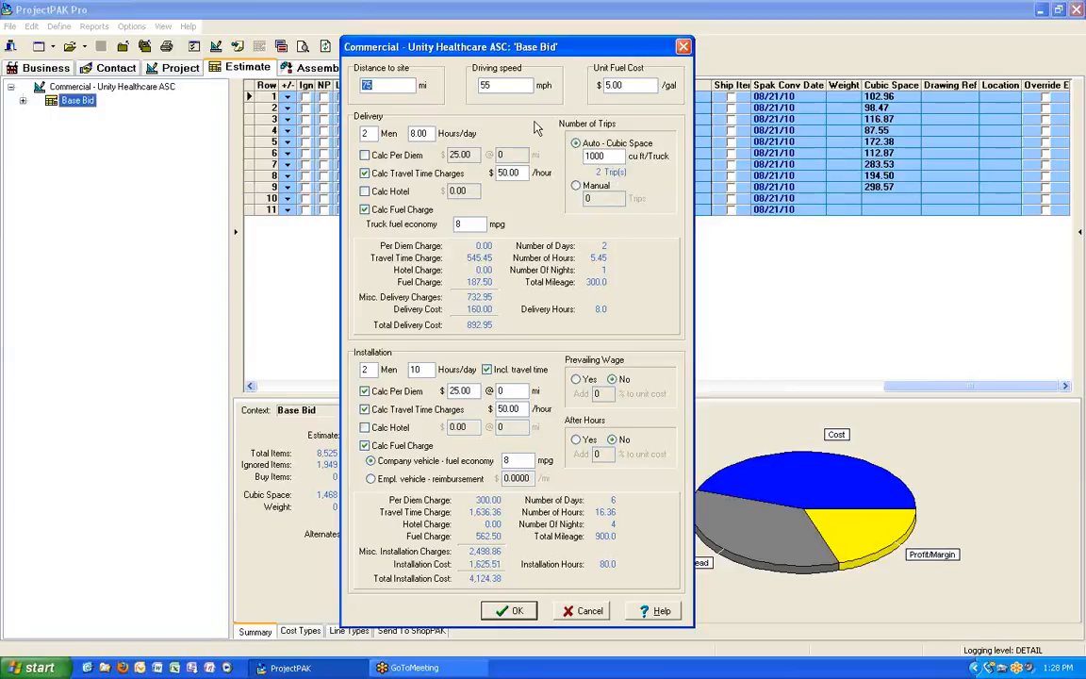
drag(542, 54, 649, 52)
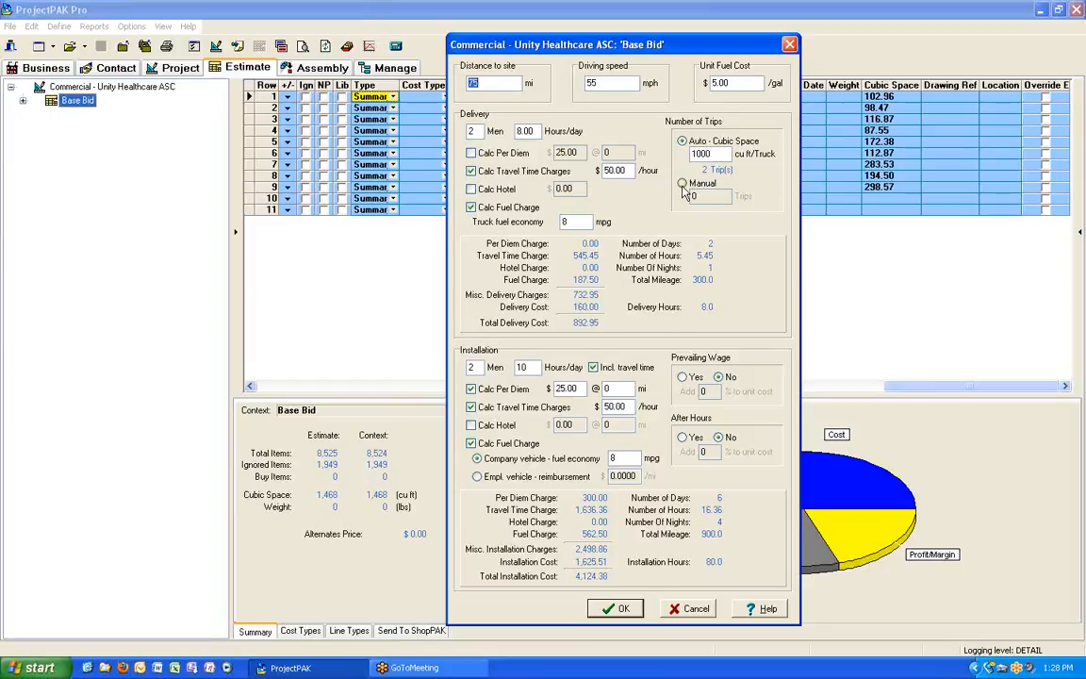
Switch the number of delivery trips to manual and set it to 1 trip
click(683, 184)
drag(703, 199, 688, 207)
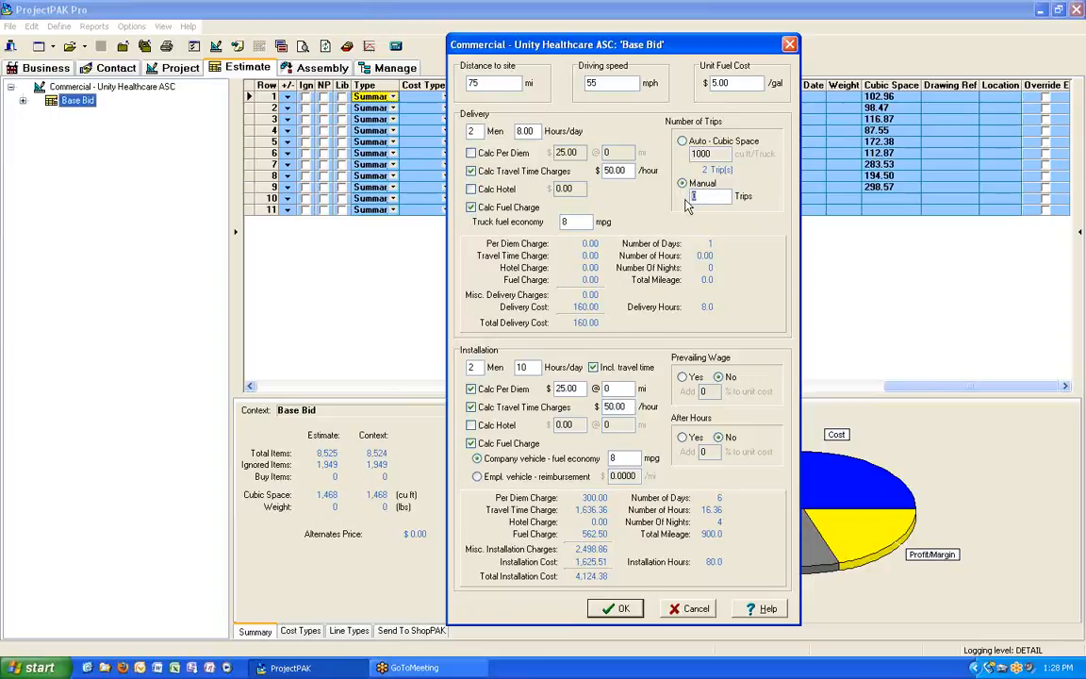
text(1)
key(Tab)
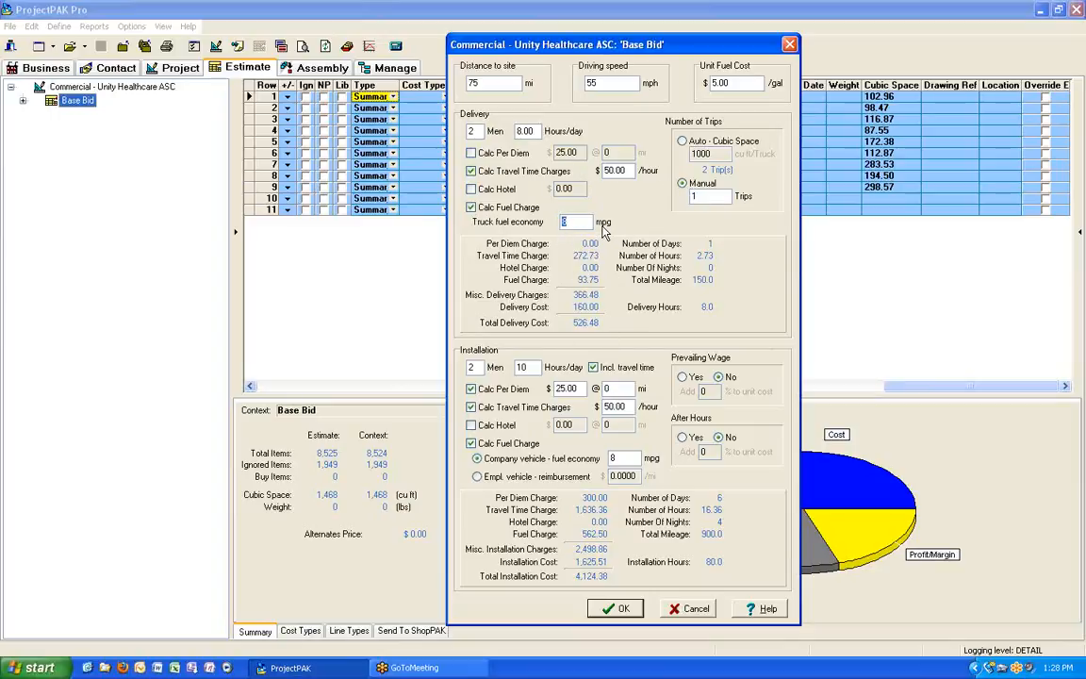
Base the number of delivery trips automatically on cubic space, and try 12 installation hours per day before restoring 10
click(684, 143)
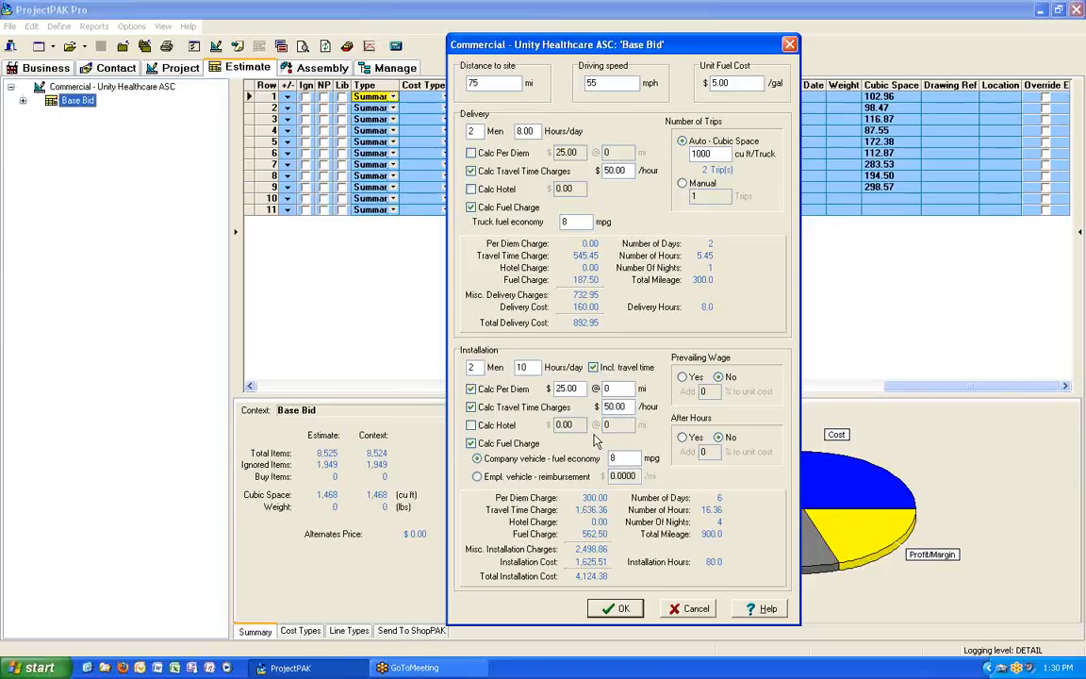
drag(533, 368, 497, 367)
text(12)
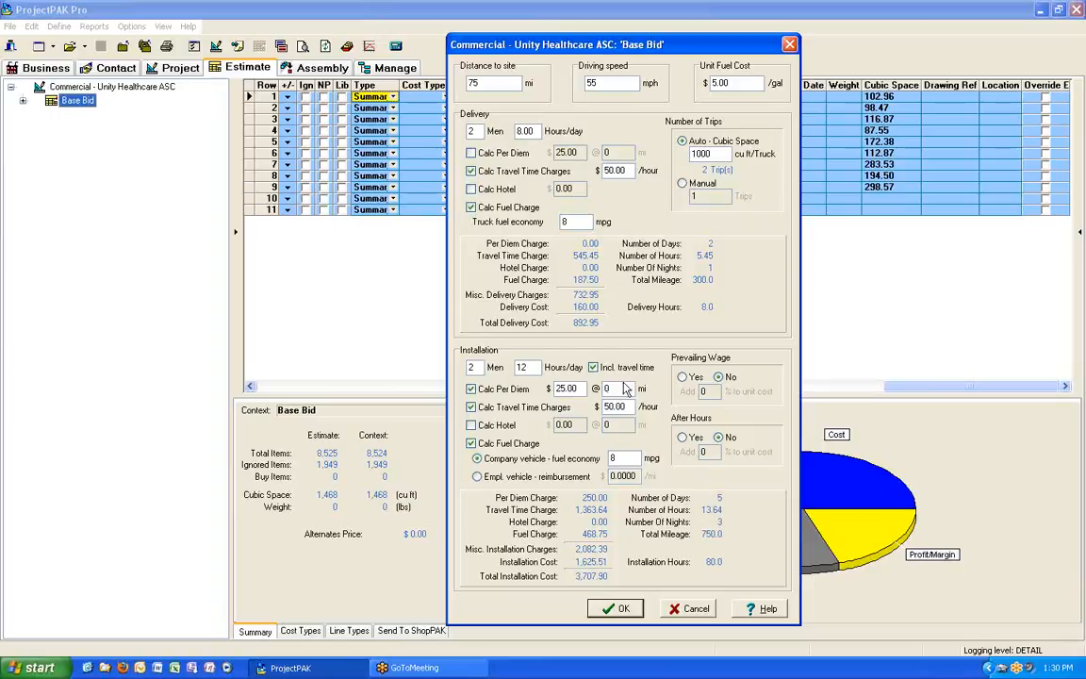
drag(532, 369, 489, 374)
text(10)
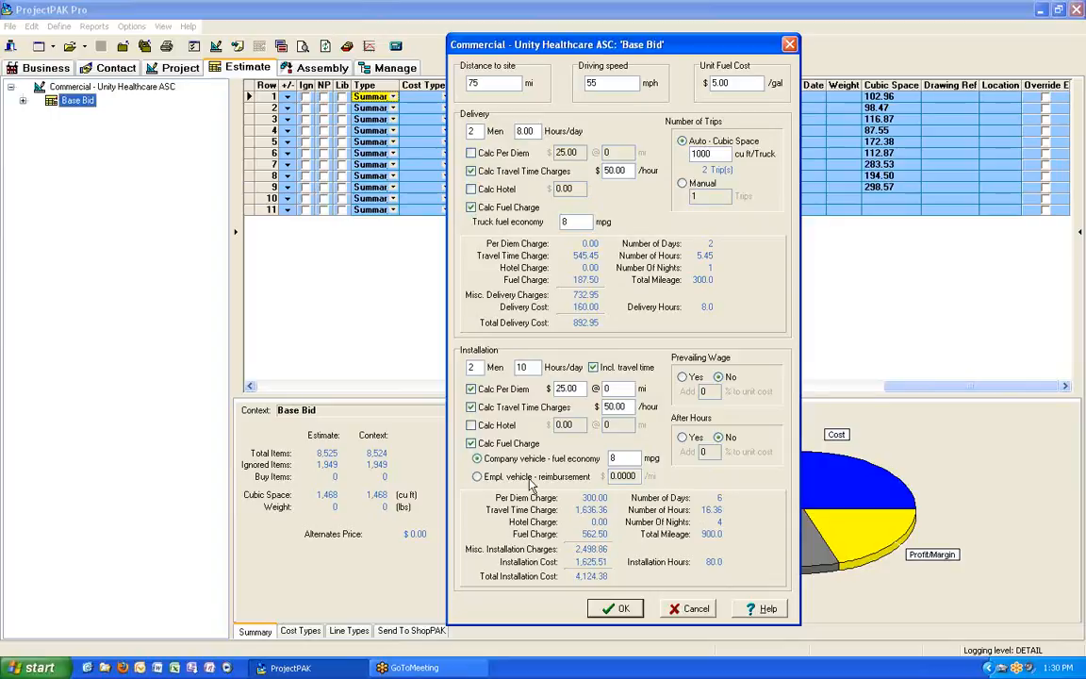
Enable the hotel charge calculation for installation and set the rate to $100.00
click(471, 426)
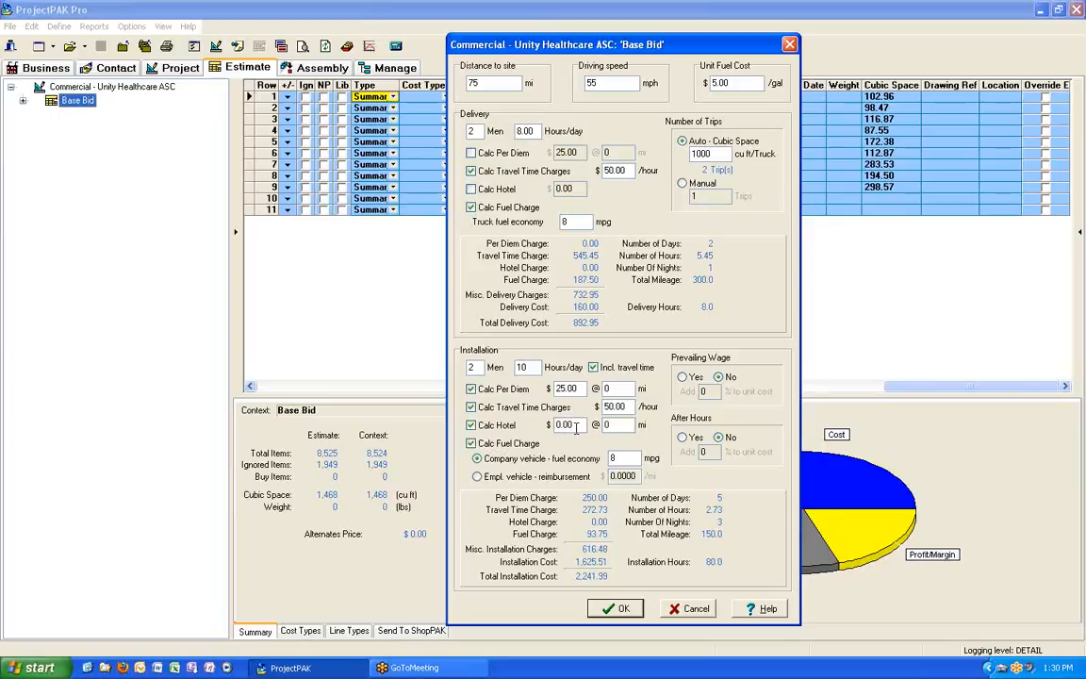
drag(577, 424, 498, 427)
text(100)
key(Tab)
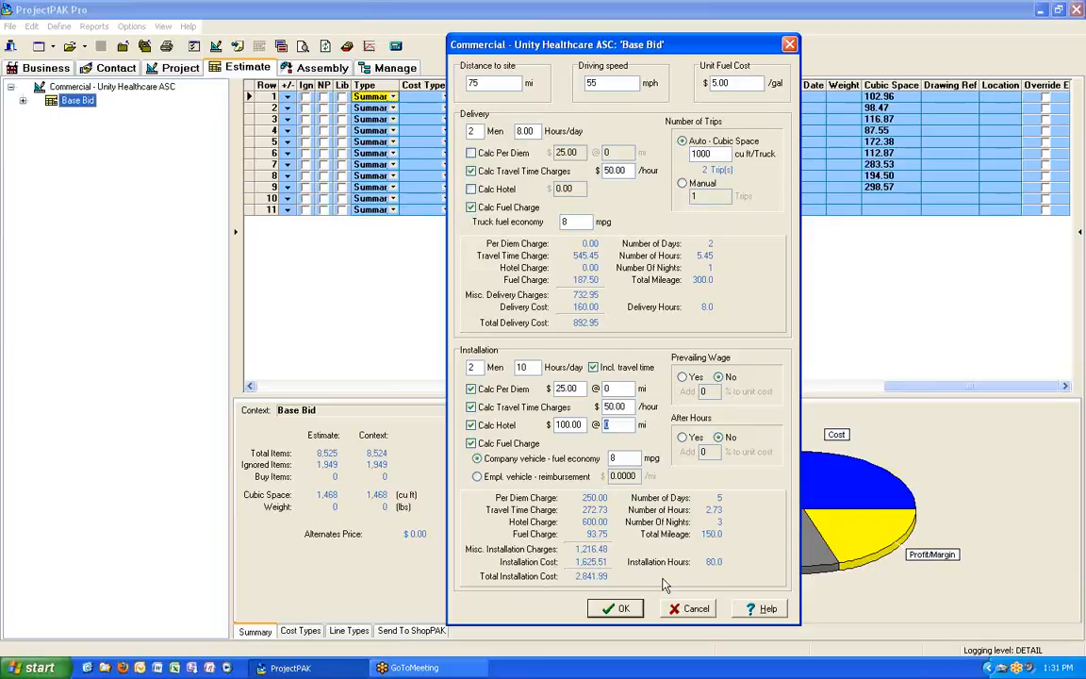
Enable prevailing wage for installation, add 50% to the unit cost, and apply the charges to the Base Bid
click(683, 378)
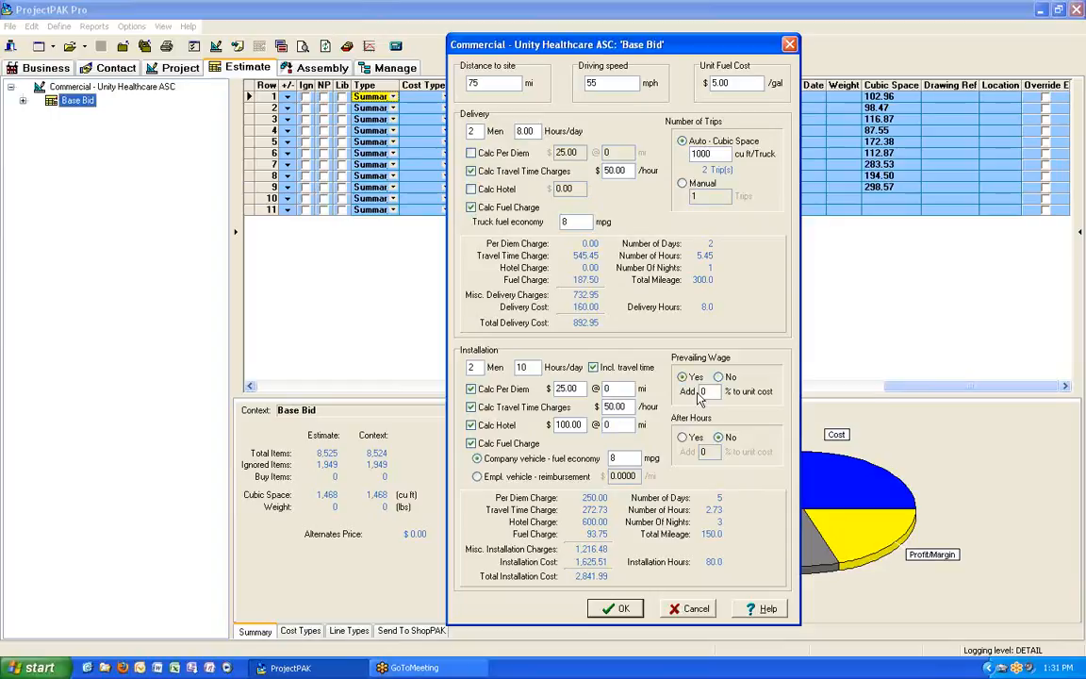
text(50)
click(627, 609)
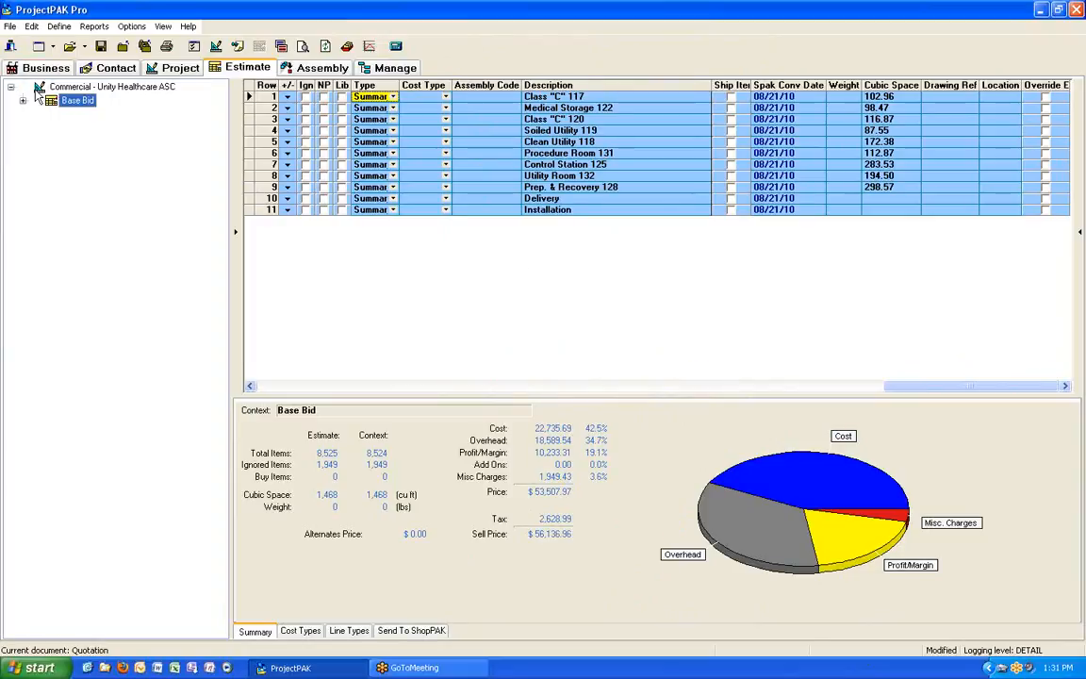
Reopen the Base Bid's miscellaneous installation and delivery charges, check the prevailing wage setting, and close the dialog keeping the settings
right_click(66, 100)
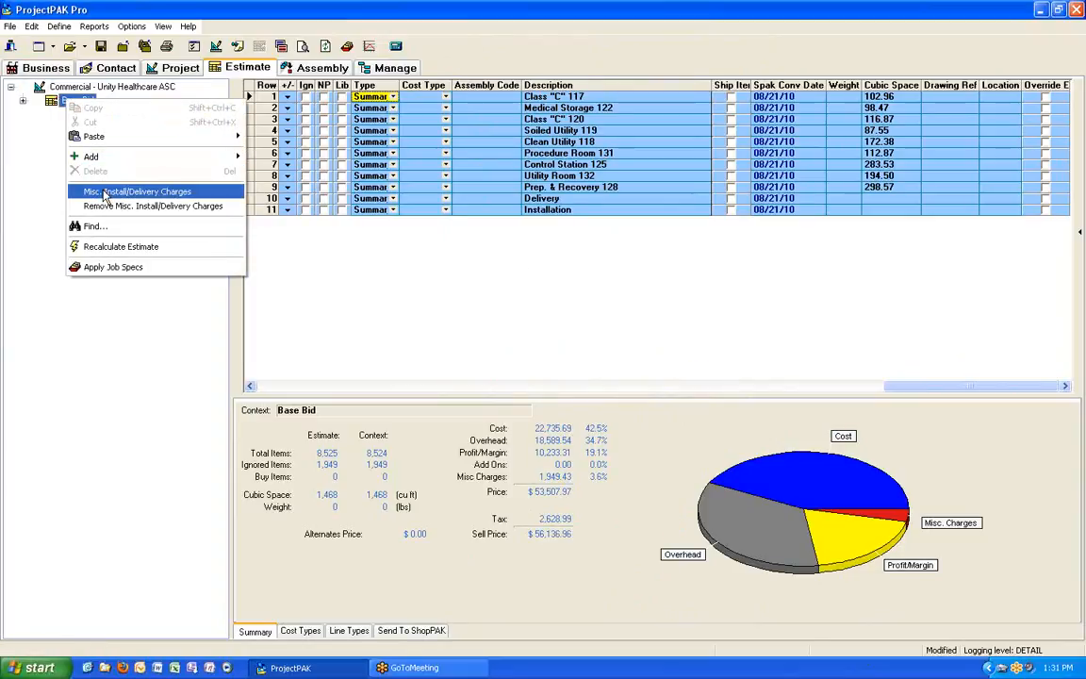
click(132, 191)
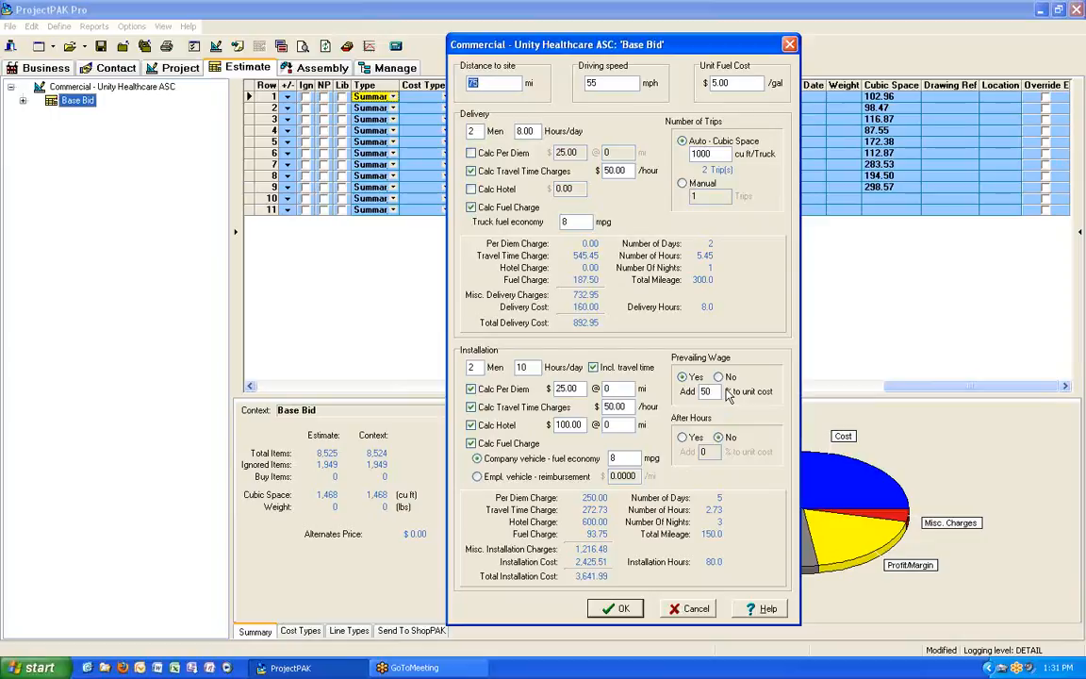
click(682, 378)
click(622, 609)
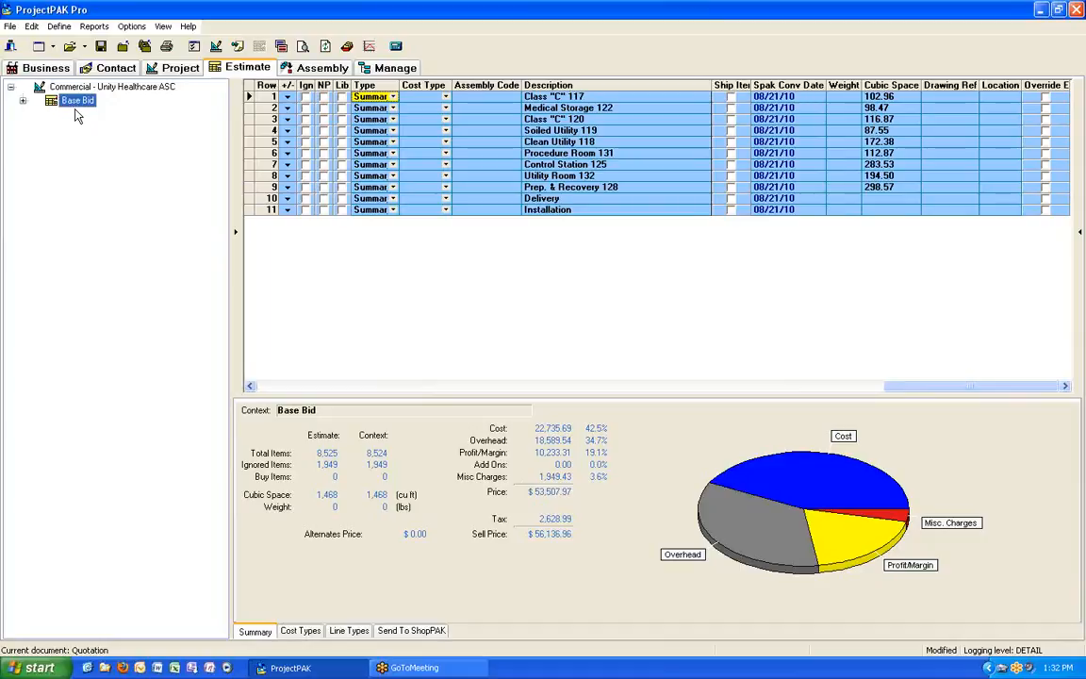
Examine the Base Bid's costs by cost type, rotate the pie chart, and return to the summary
click(301, 632)
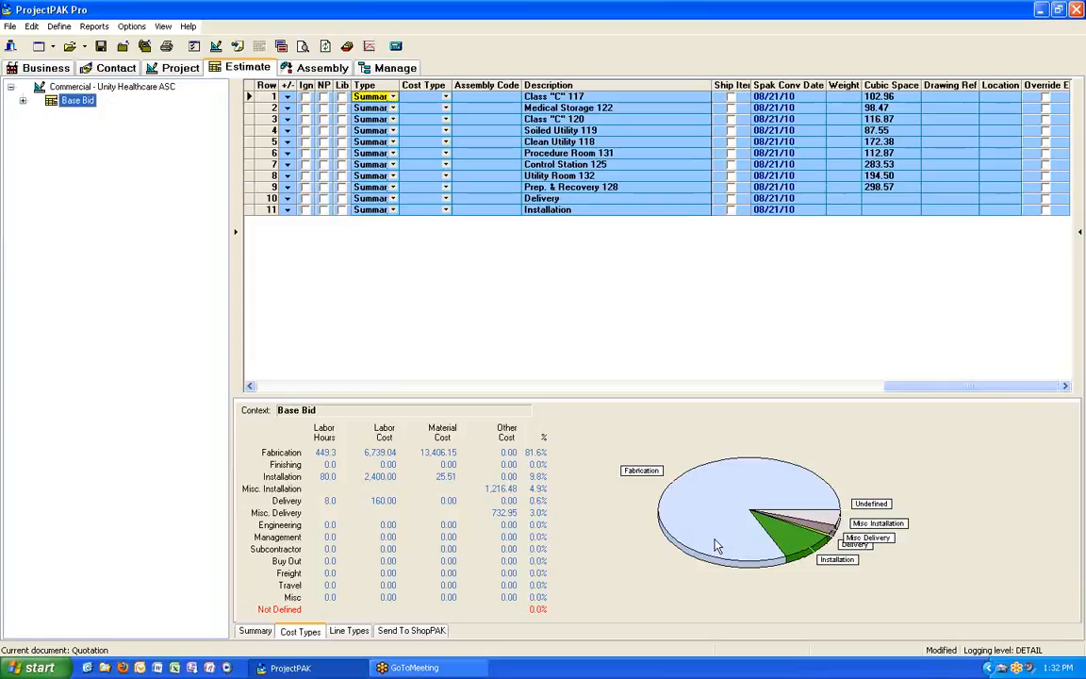
drag(705, 545, 735, 552)
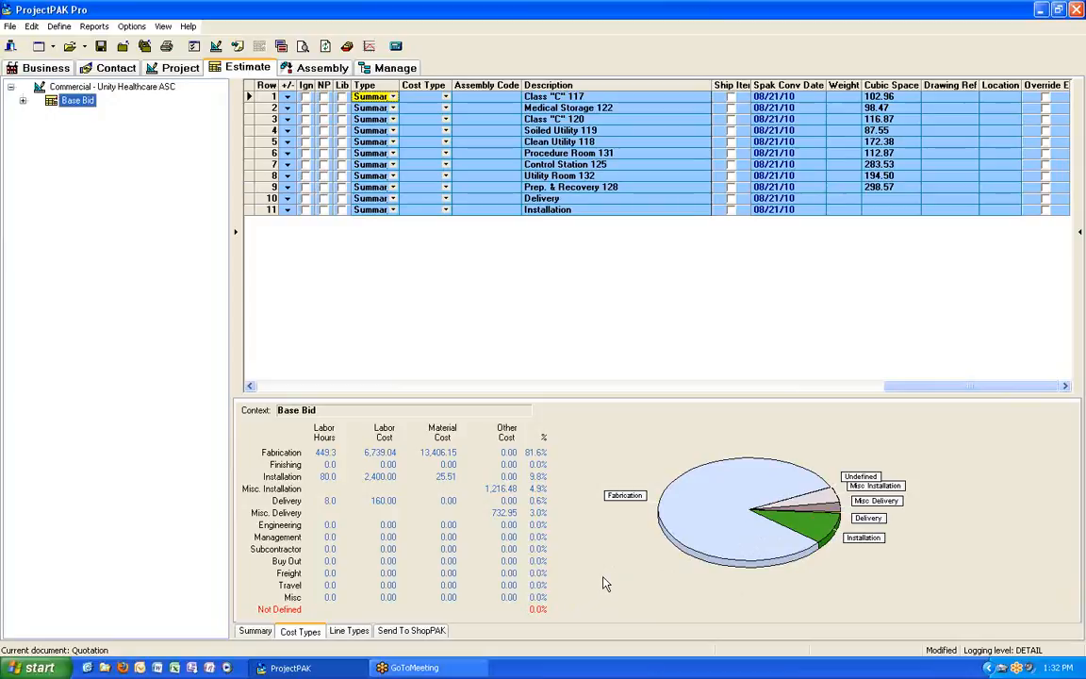
click(257, 631)
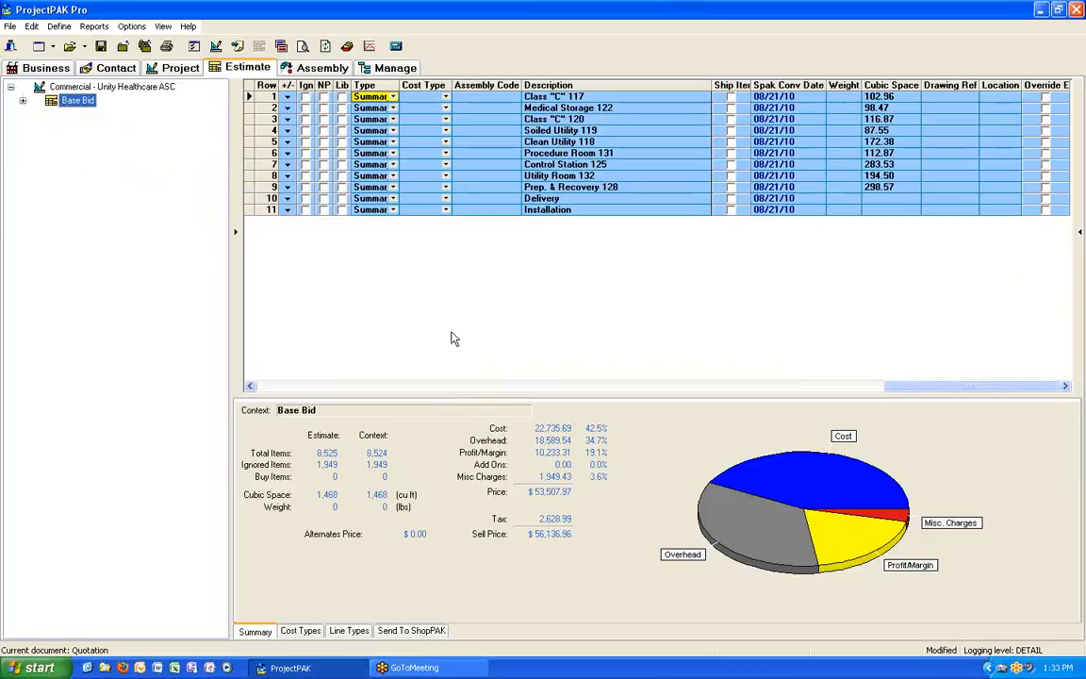
Show the Base Bid's folders all collapsed and add a change order named Change Order #1 to the estimate
click(22, 100)
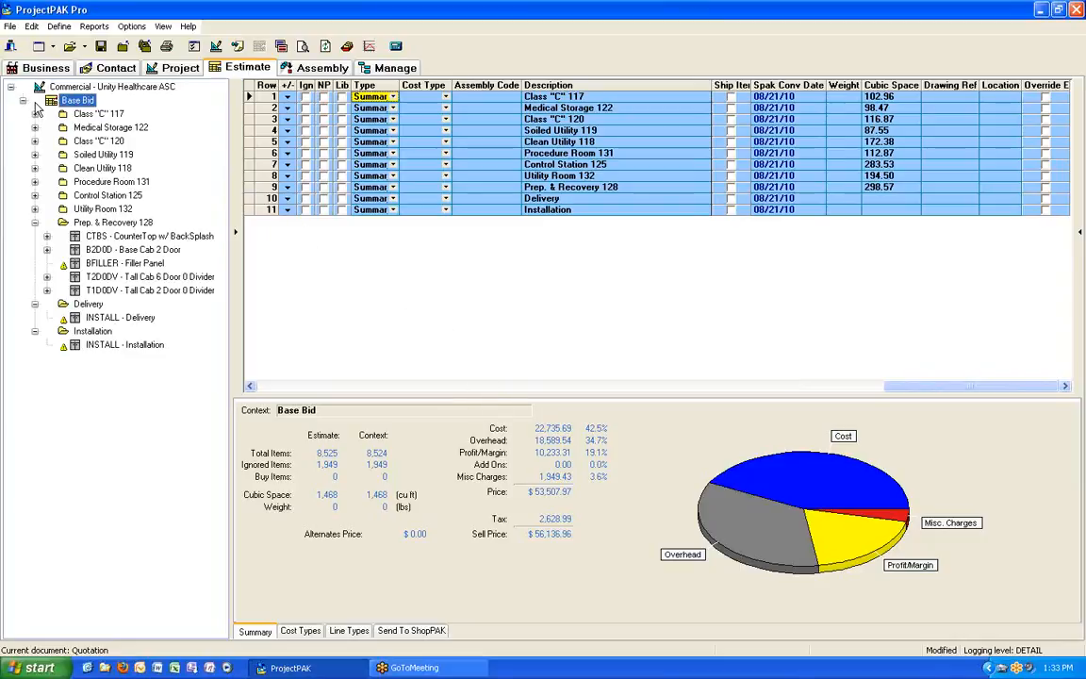
click(35, 221)
click(35, 263)
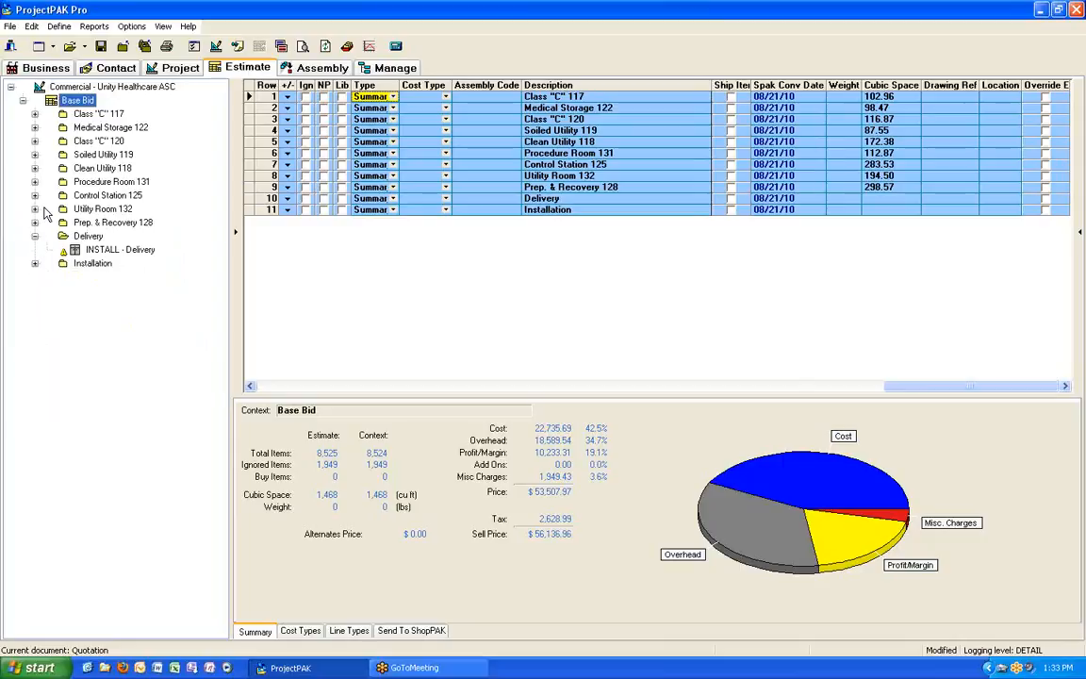
click(35, 236)
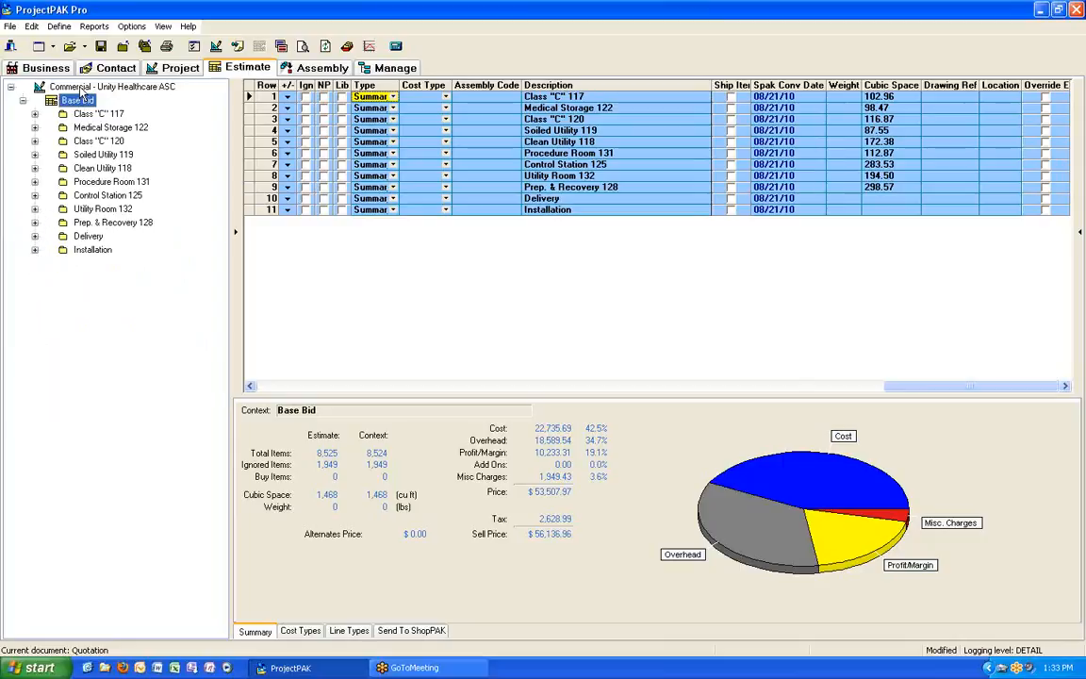
right_click(80, 88)
click(112, 147)
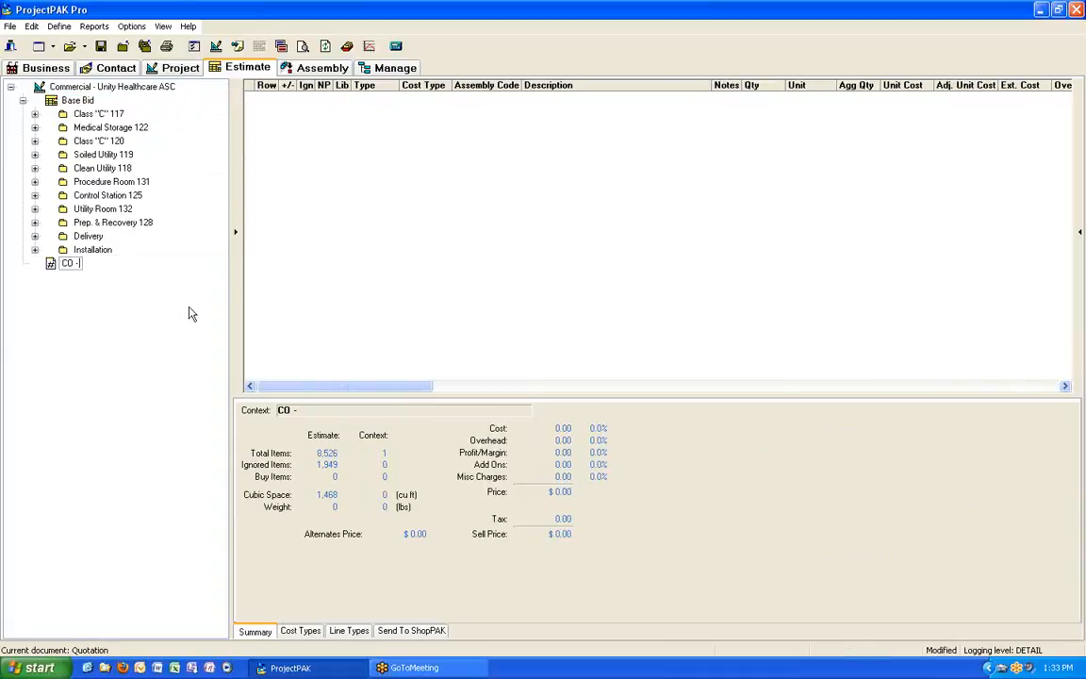
text(Change Order #1)
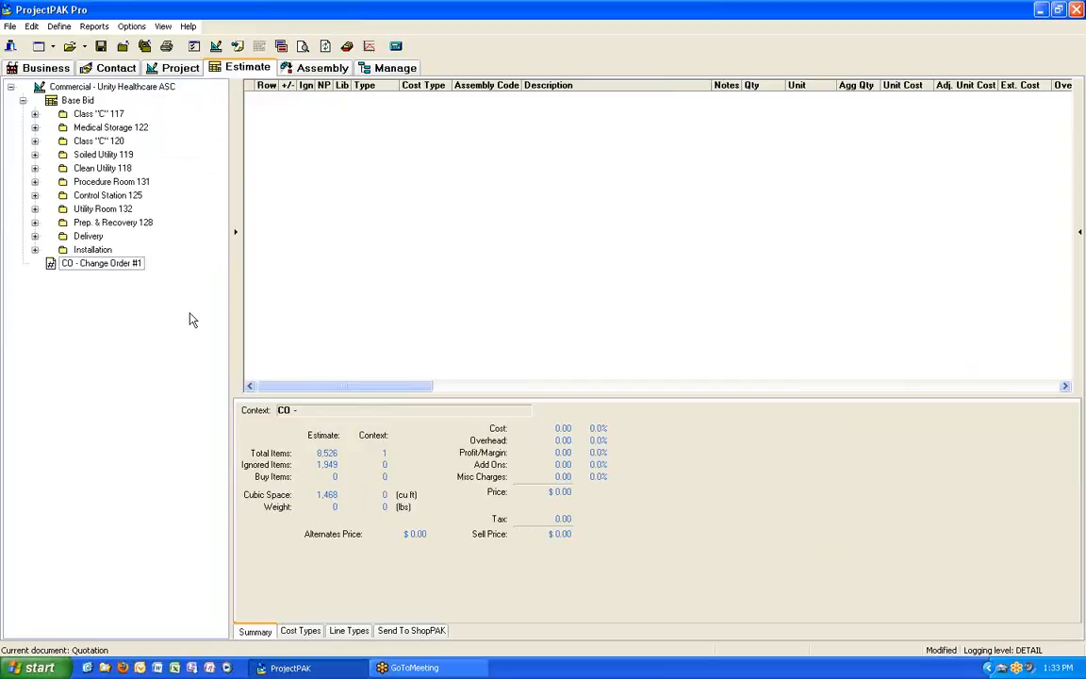
key(Return)
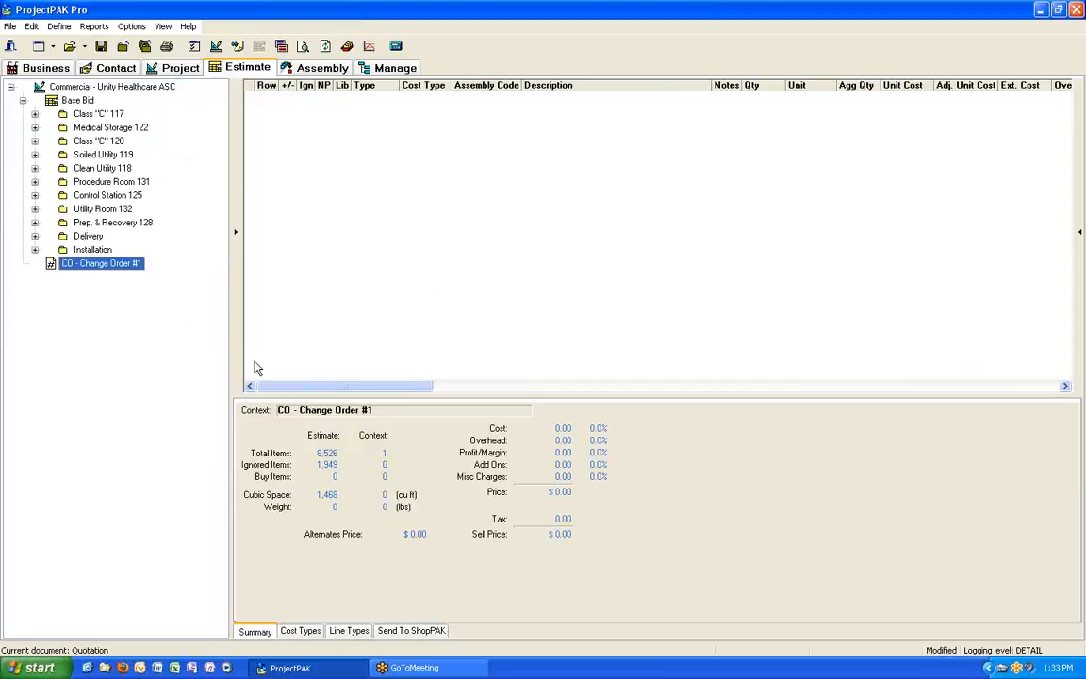
Copy the Class "C" 117 and Medical Storage 122 rooms into Change Order #1 as children
click(91, 114)
ctrl+click(94, 129)
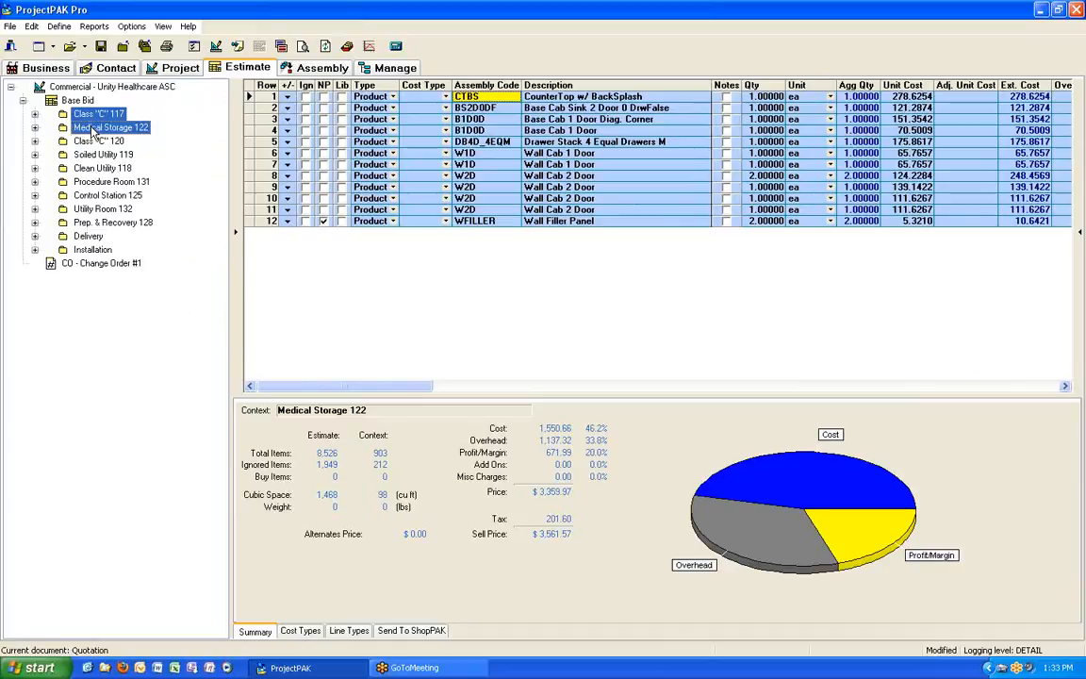
right_click(94, 132)
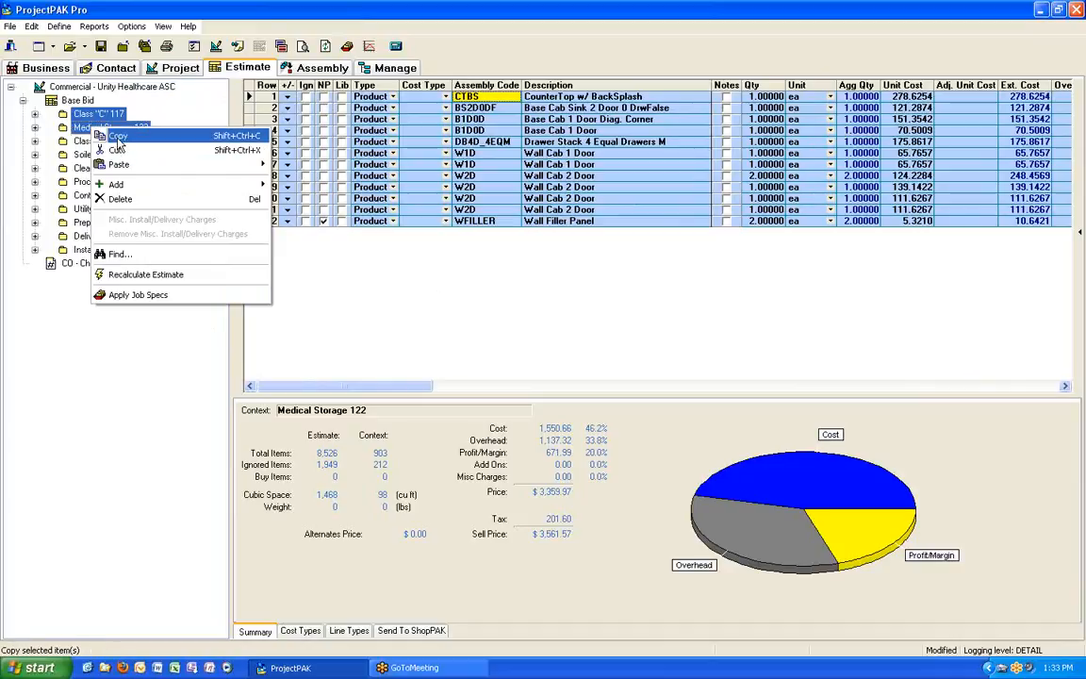
click(118, 137)
click(101, 264)
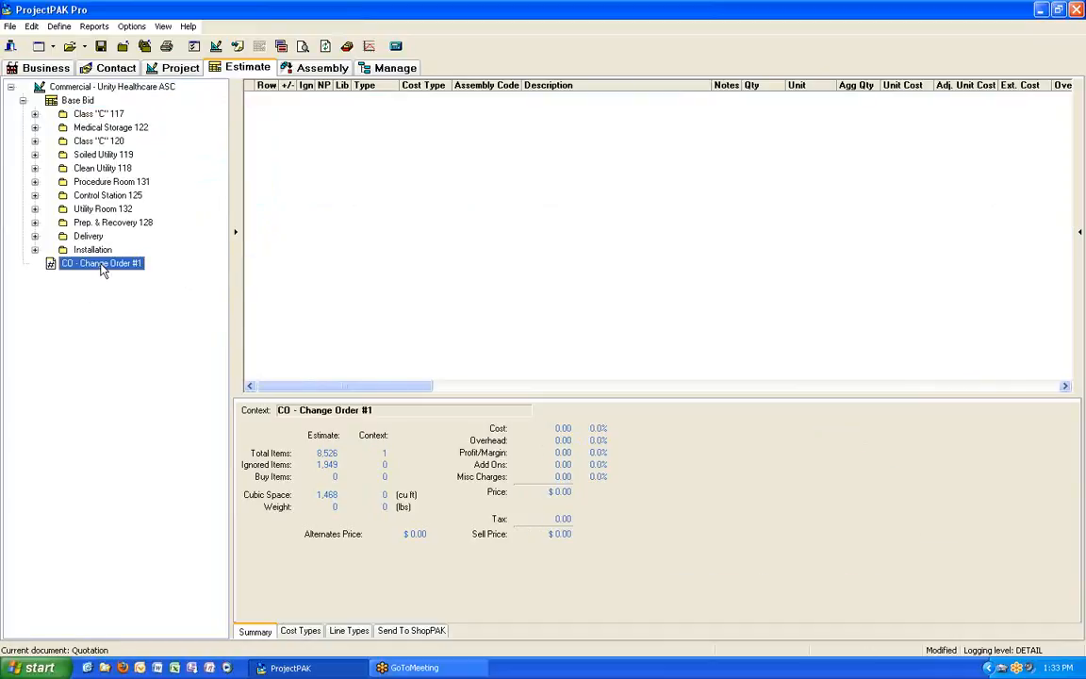
right_click(103, 268)
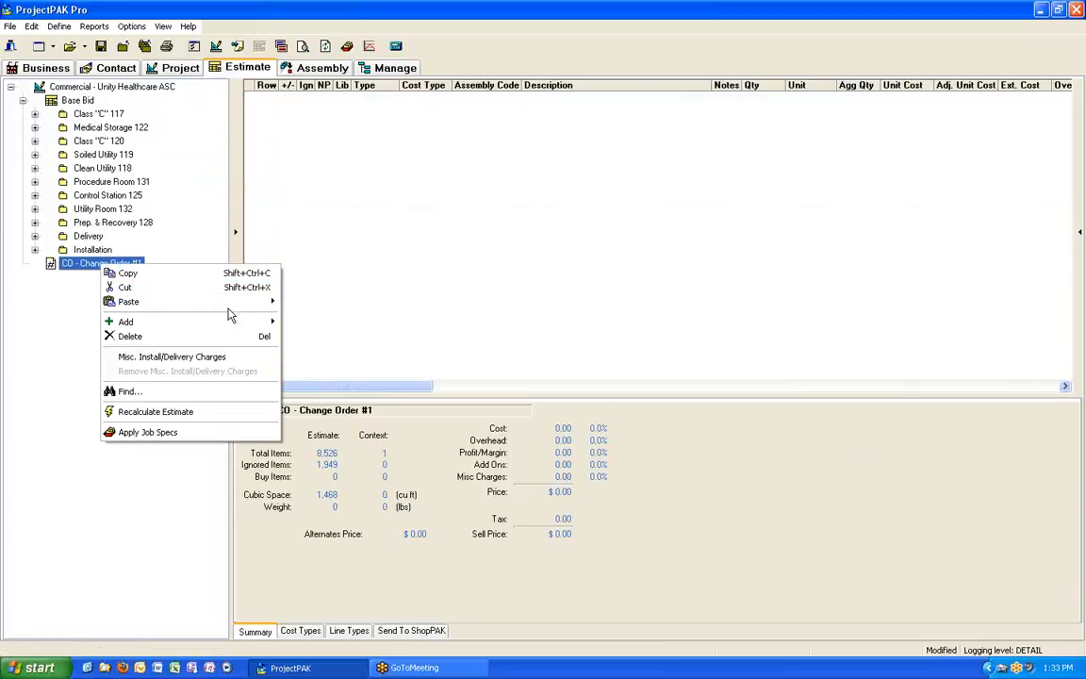
mouse_move(233, 302)
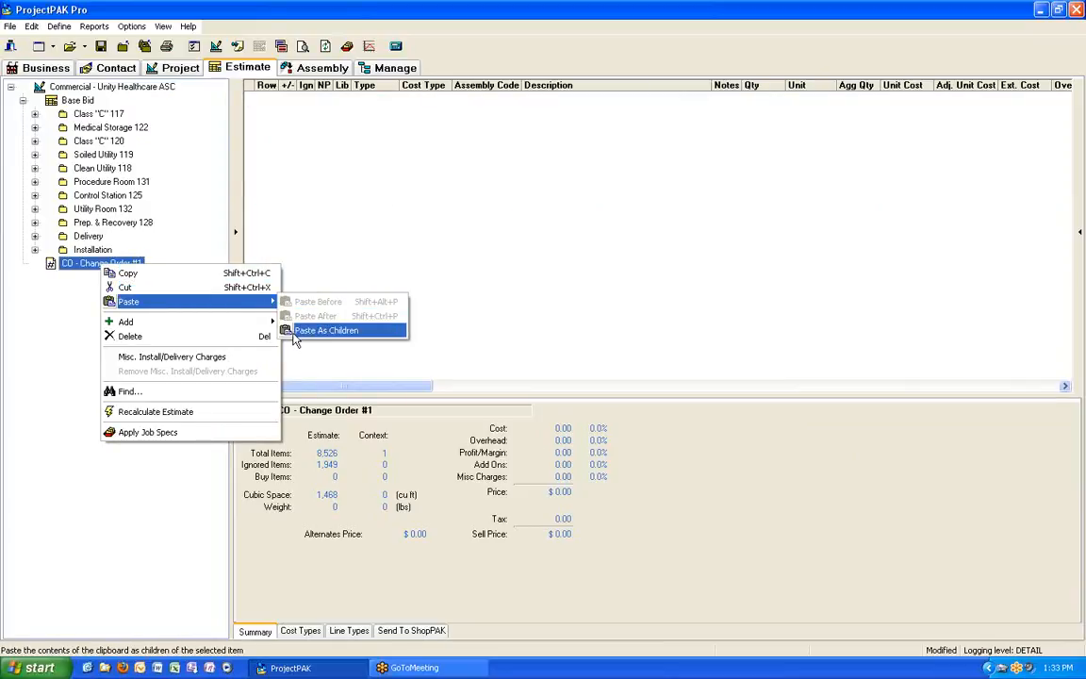
click(325, 331)
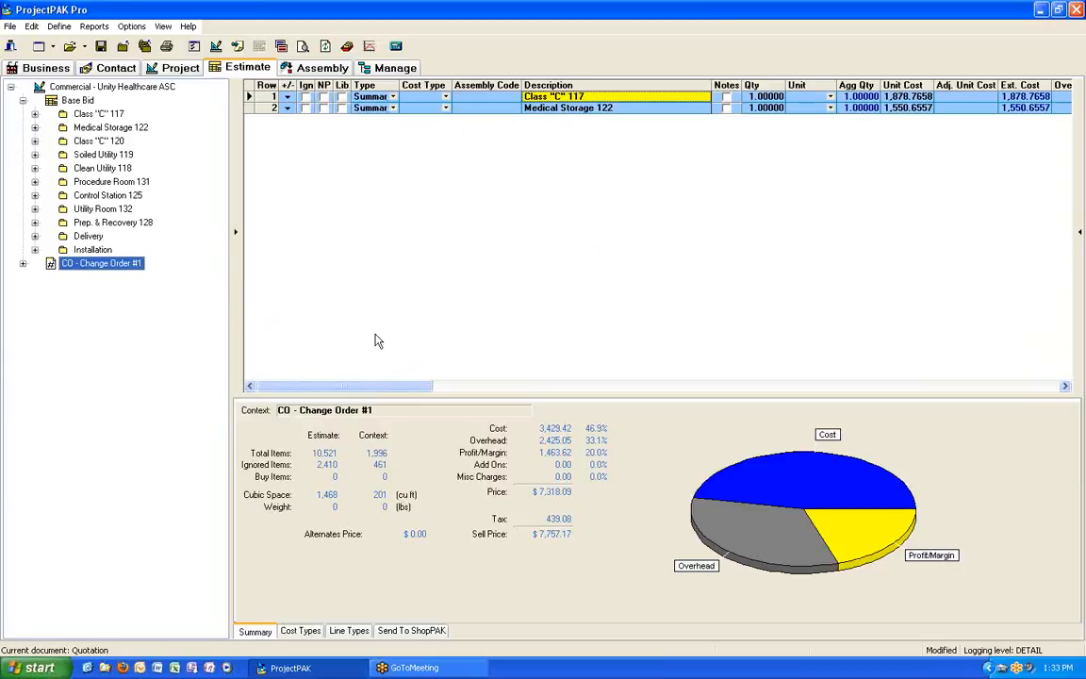
Apply miscellaneous installation and delivery charges to Change Order #1 with the default settings
right_click(64, 271)
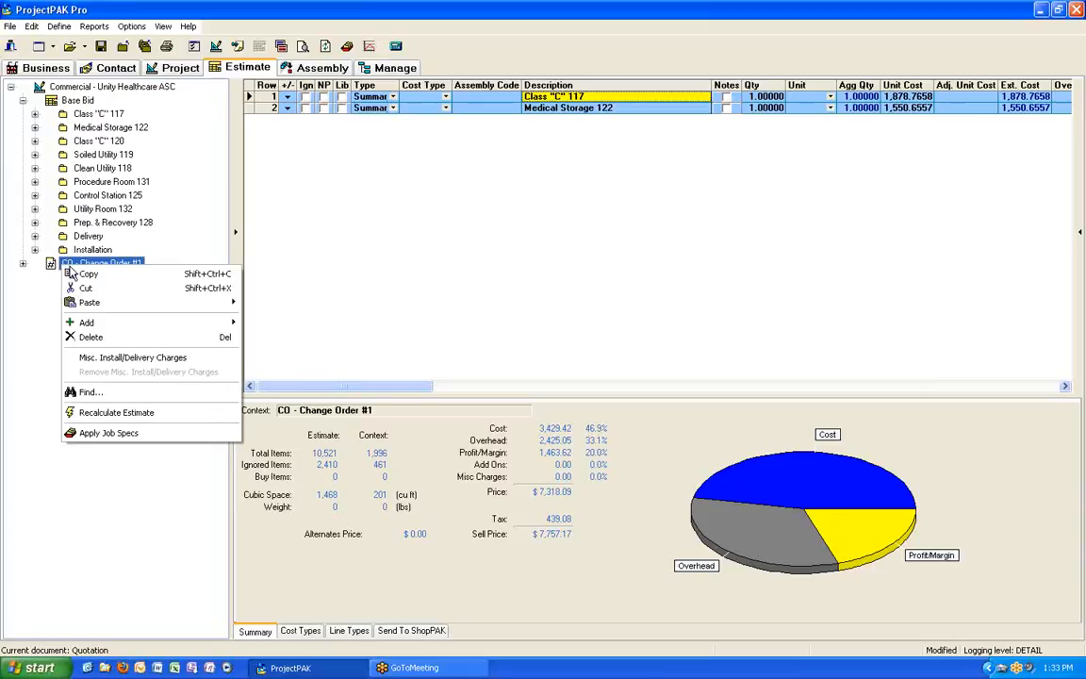
click(85, 359)
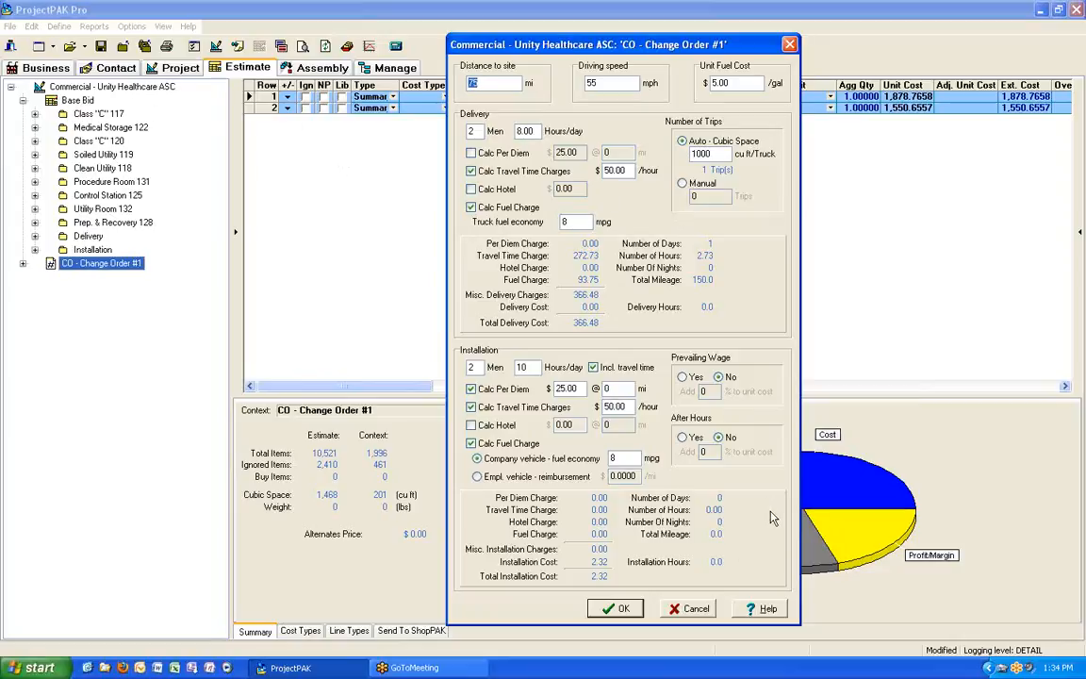
click(622, 609)
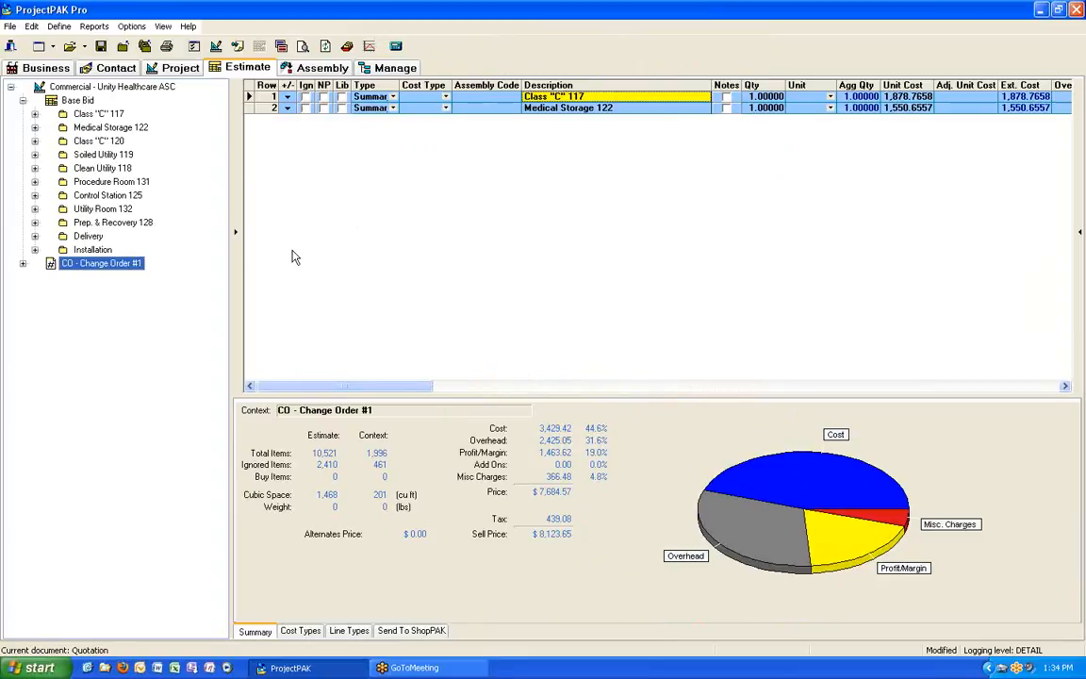
Try to remove the miscellaneous installation and delivery charges from Change Order #1, and dismiss the error dialogs
right_click(88, 269)
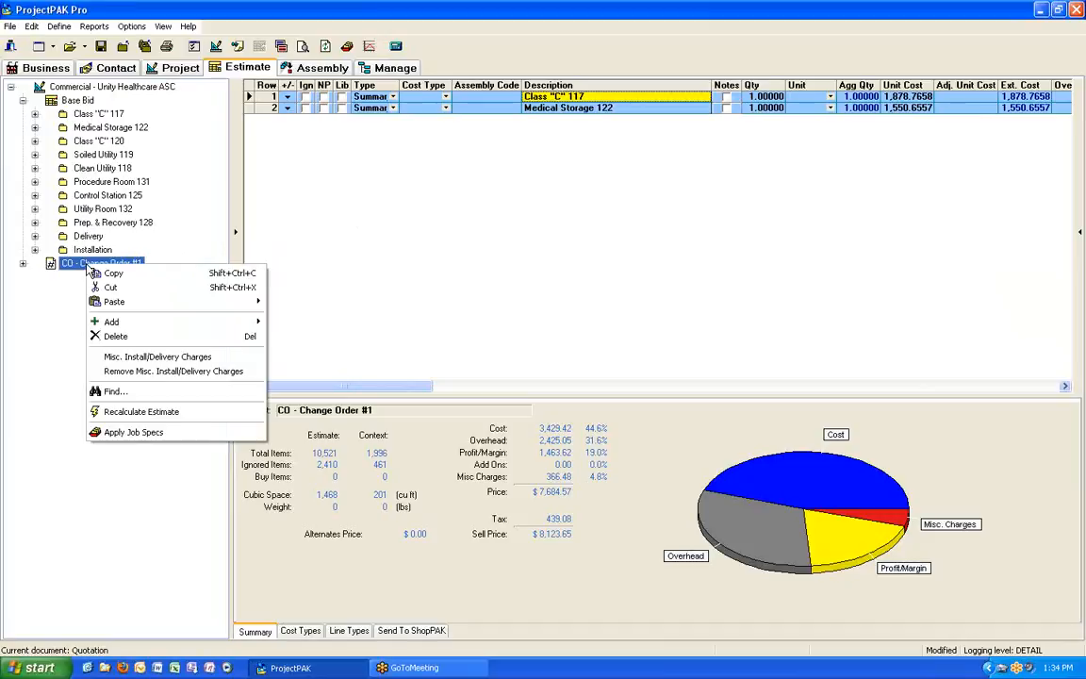
click(168, 375)
click(512, 368)
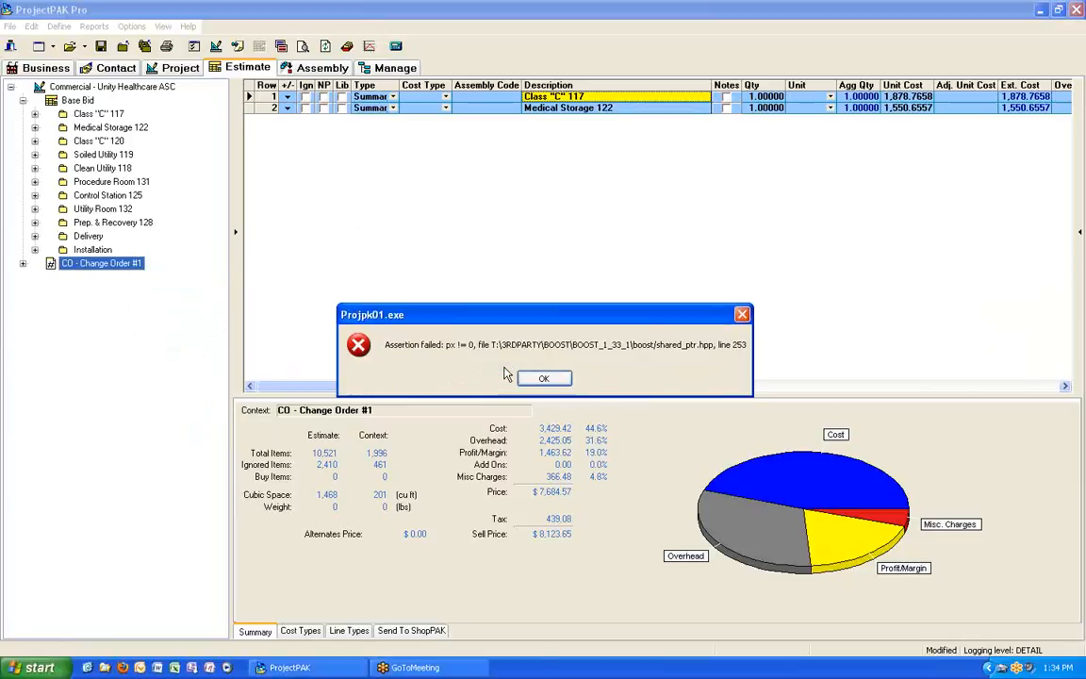
click(521, 378)
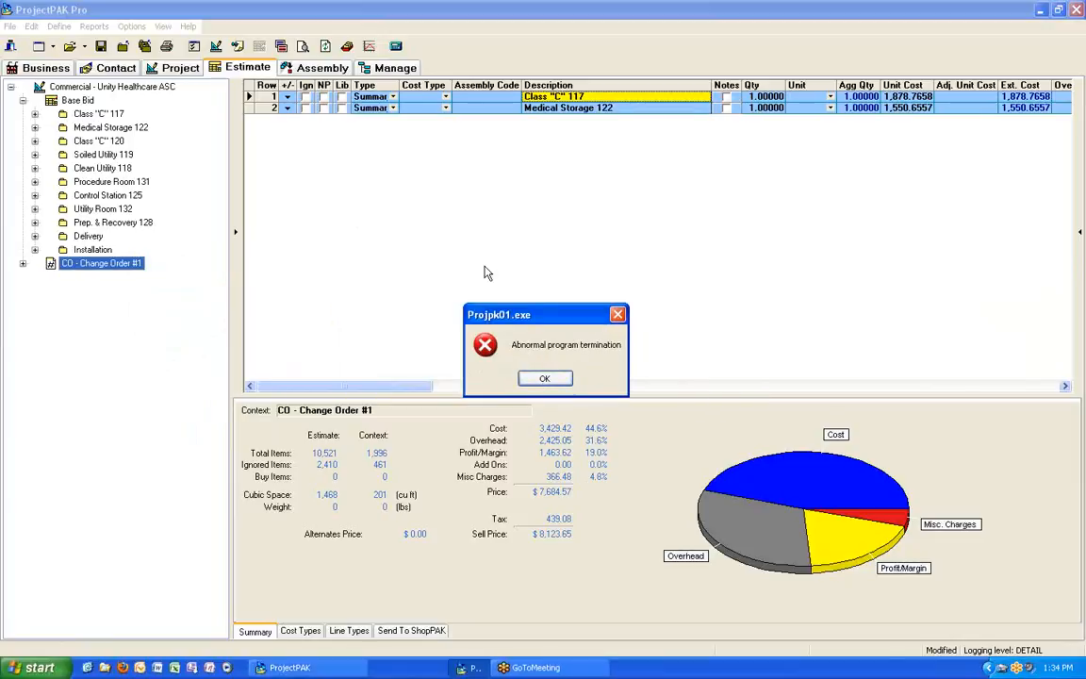
click(544, 378)
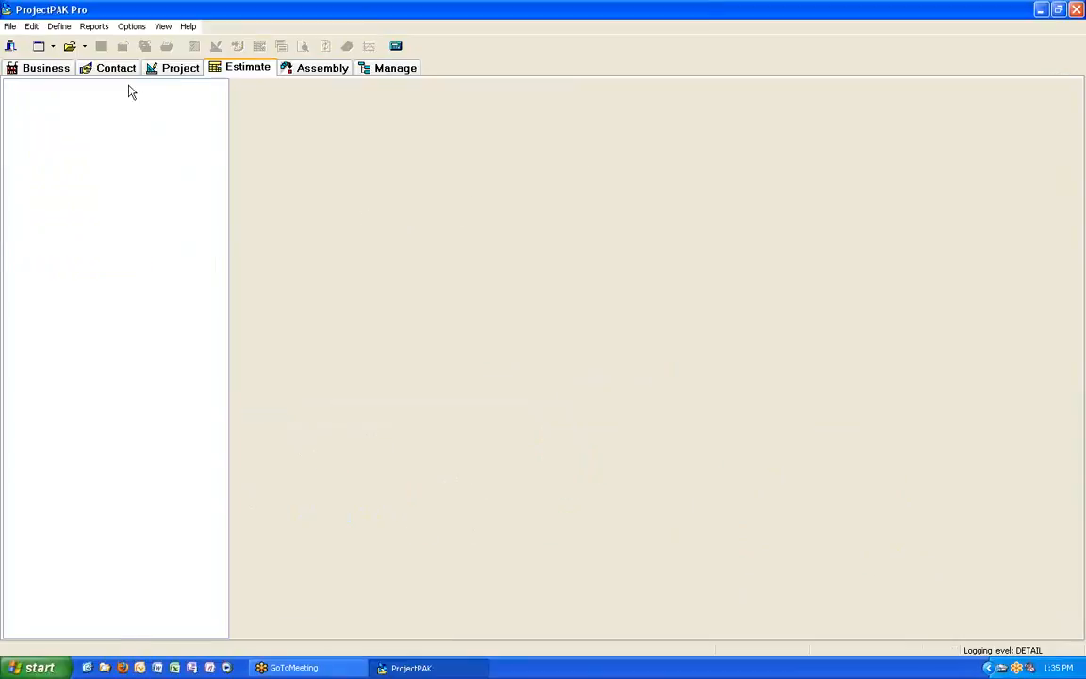
Reopen the Unity Healthcare ASC estimate and apply miscellaneous installation and delivery charges to the Base Bid with the default settings
click(85, 47)
click(111, 147)
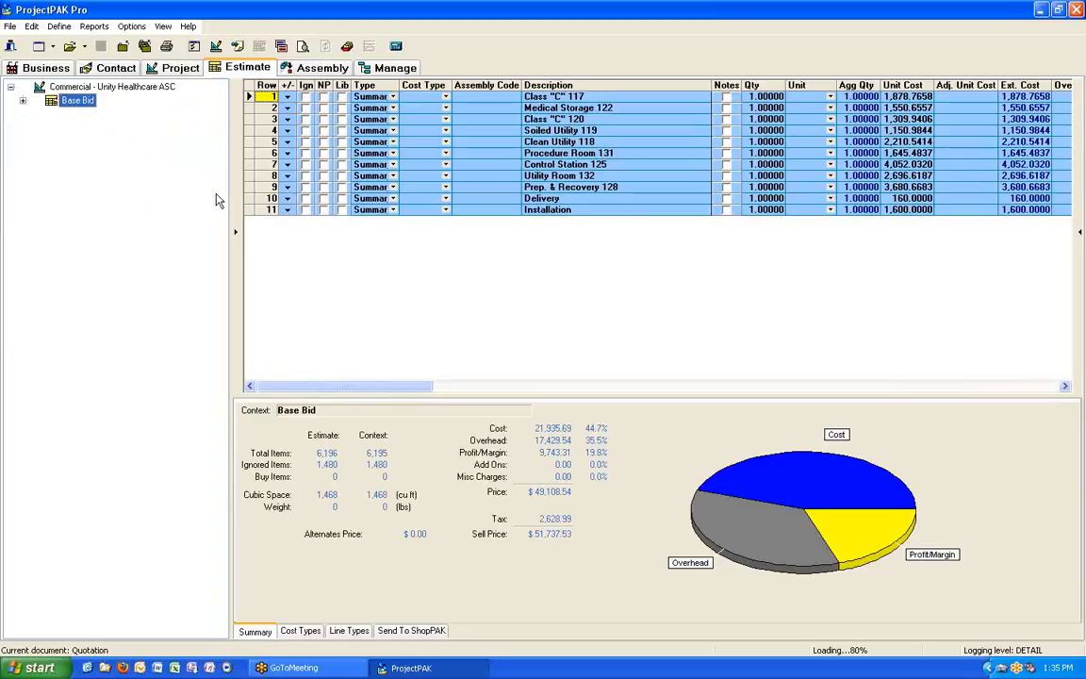
right_click(48, 104)
click(58, 195)
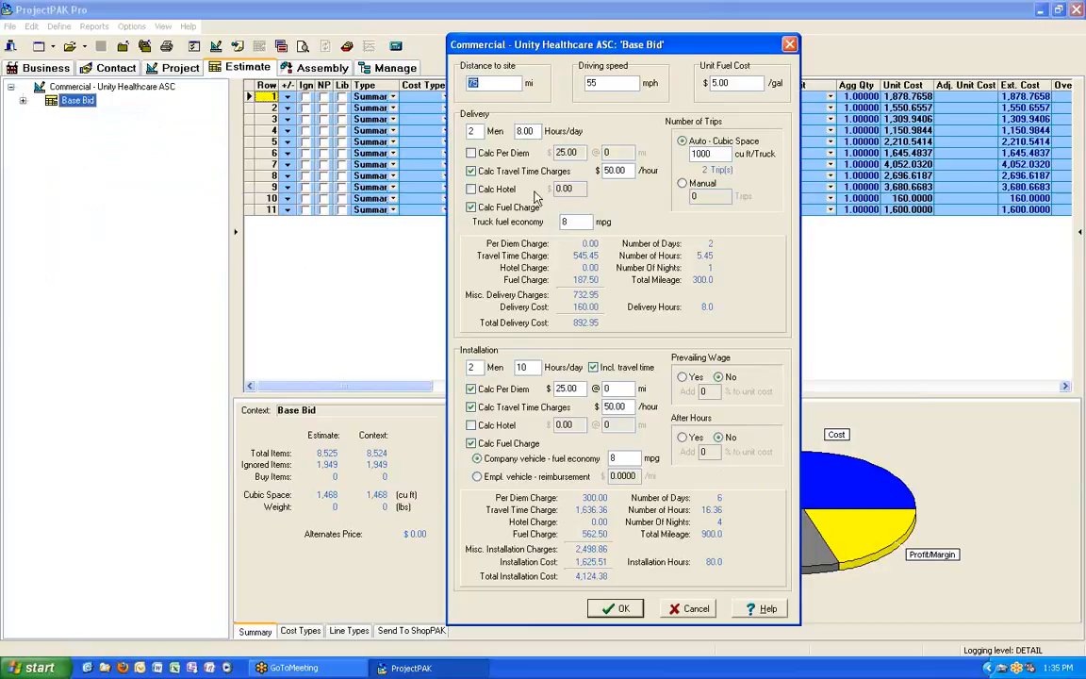
click(620, 608)
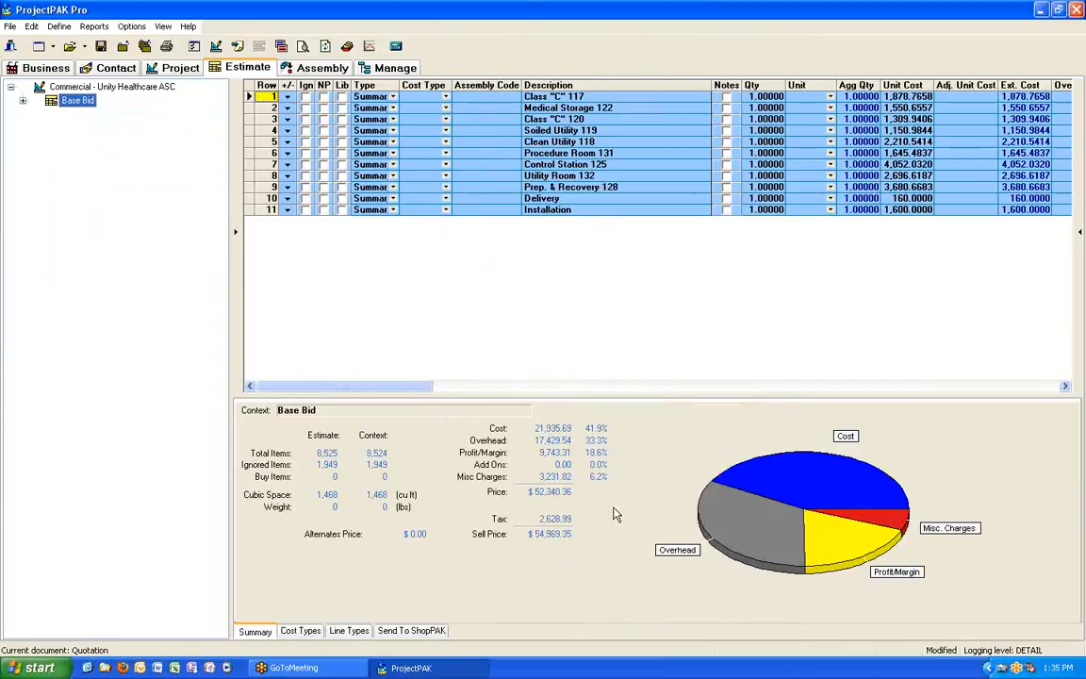
Save the estimate and choose Quotation as the output document, accepting its existing output settings
click(100, 45)
click(282, 46)
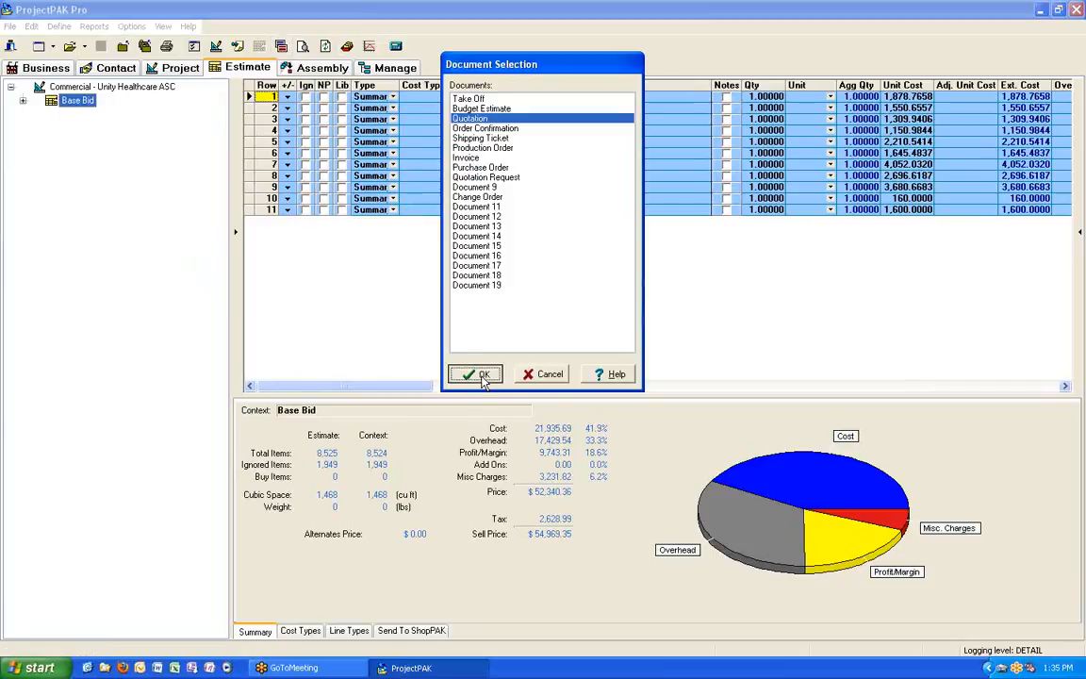
click(479, 373)
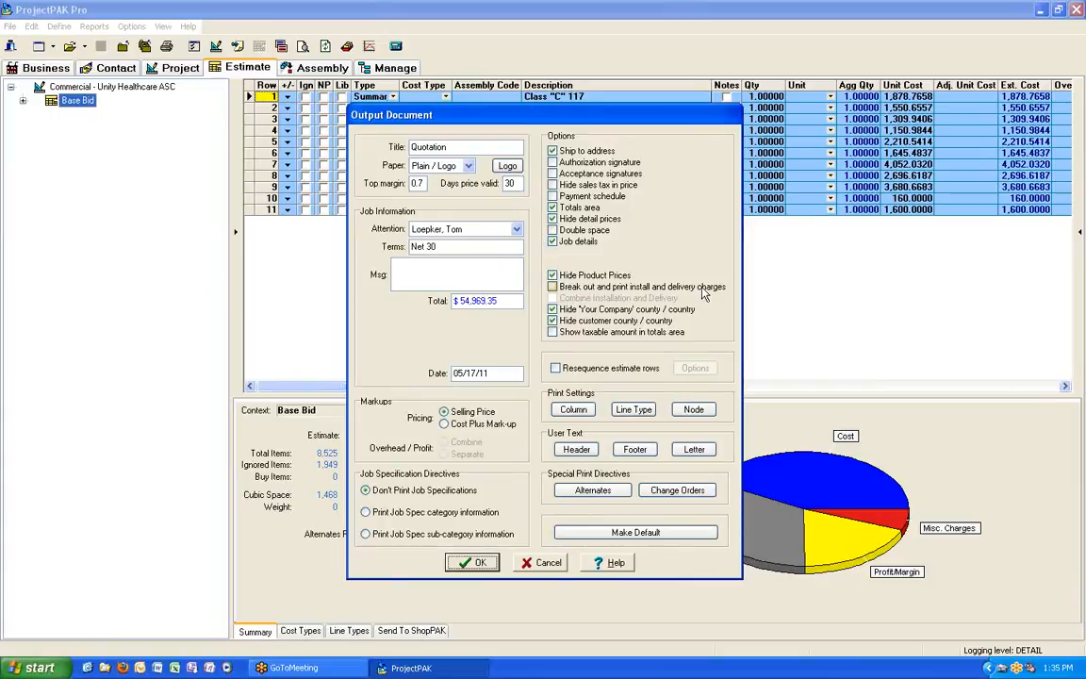
click(474, 562)
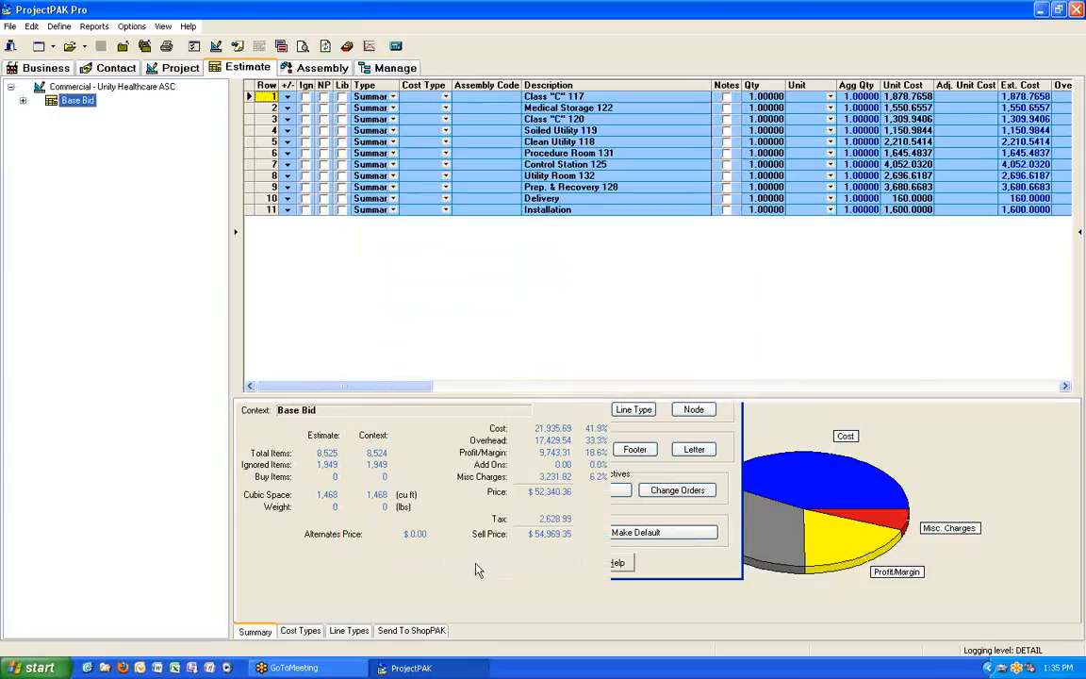
Preview the Quotation and check its room prices, delivery and installation lines and totals, and close the preview
click(281, 45)
click(540, 381)
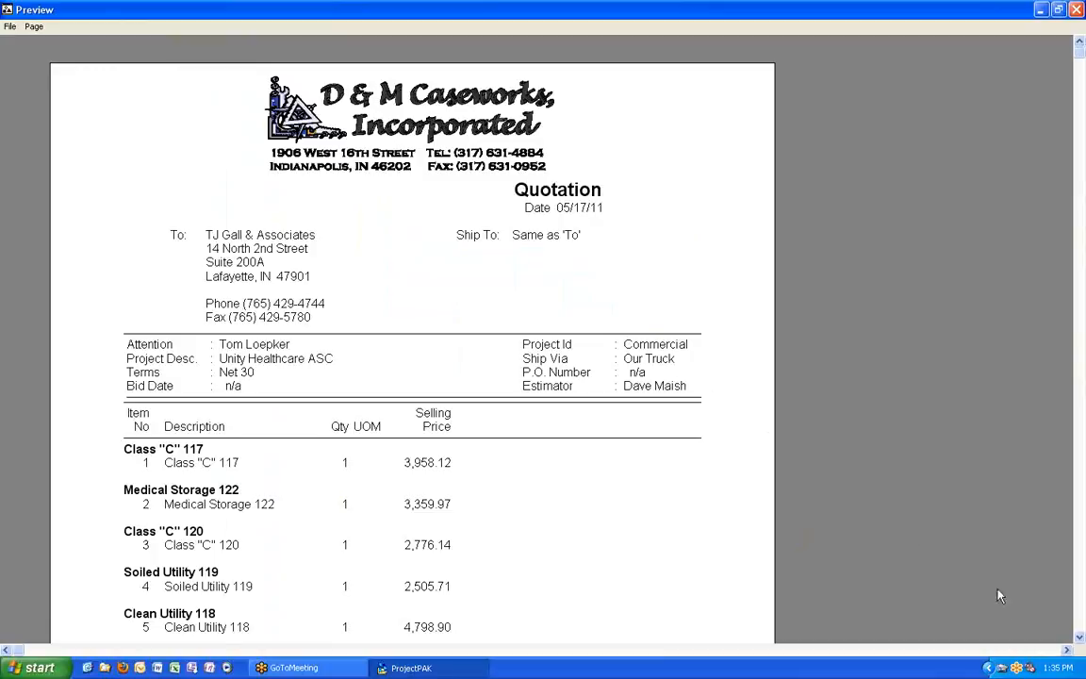
drag(1081, 642, 1081, 641)
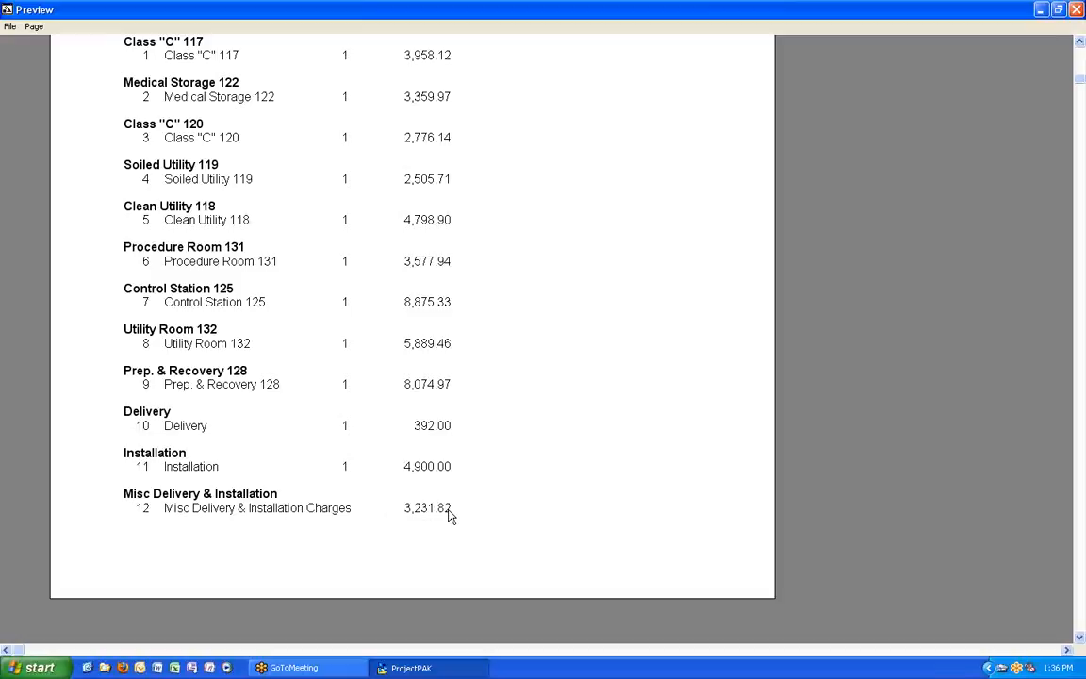
scroll(450, 516, down, 3)
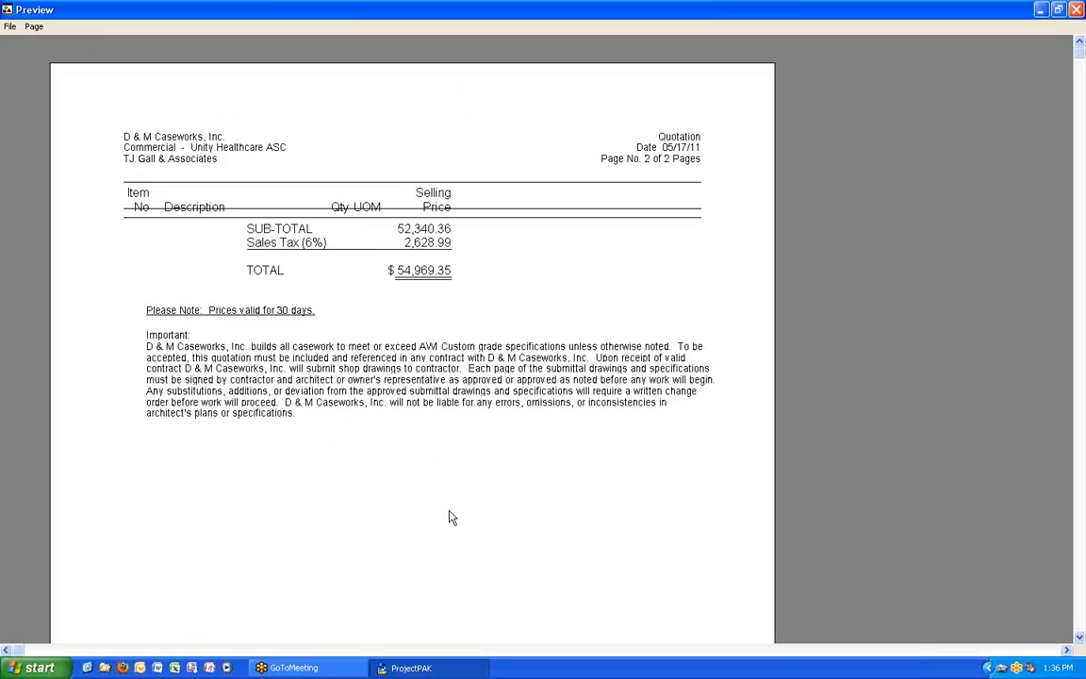
click(1076, 9)
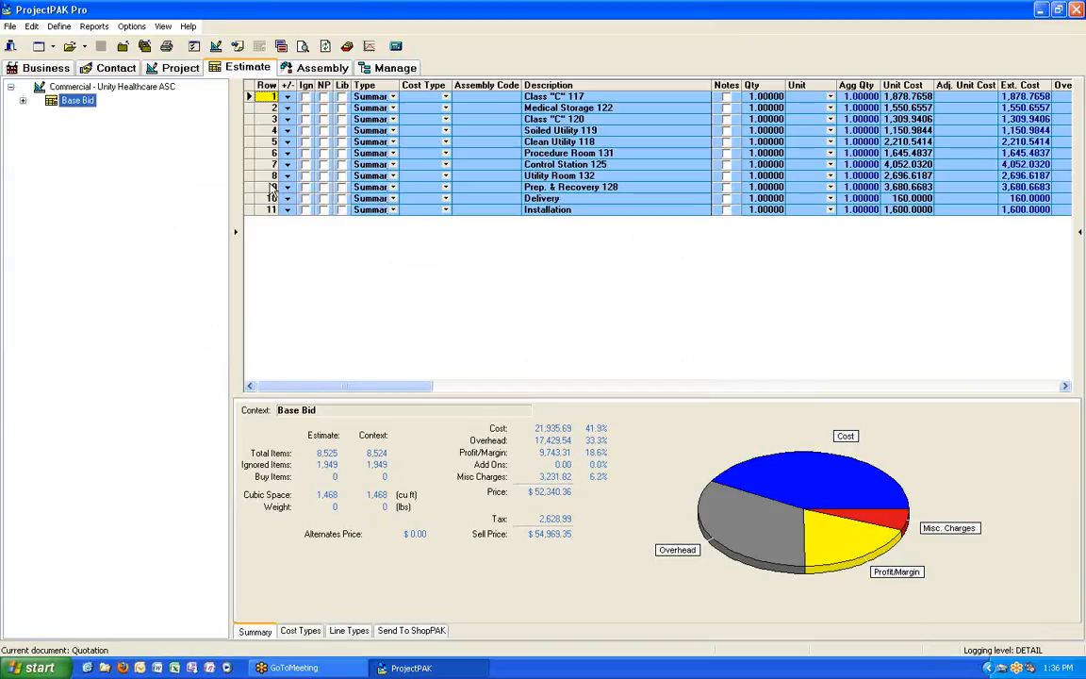
Flag the Delivery and Installation rows as NP and set the Quotation to break out and print install and delivery charges
click(323, 198)
click(323, 209)
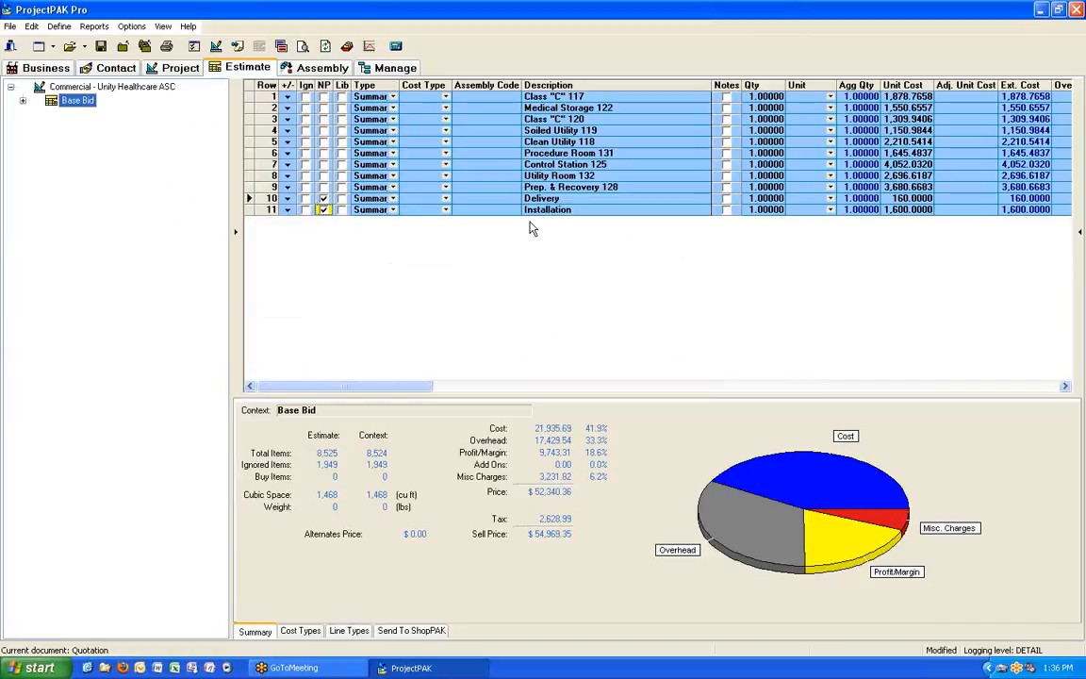
click(281, 46)
click(480, 375)
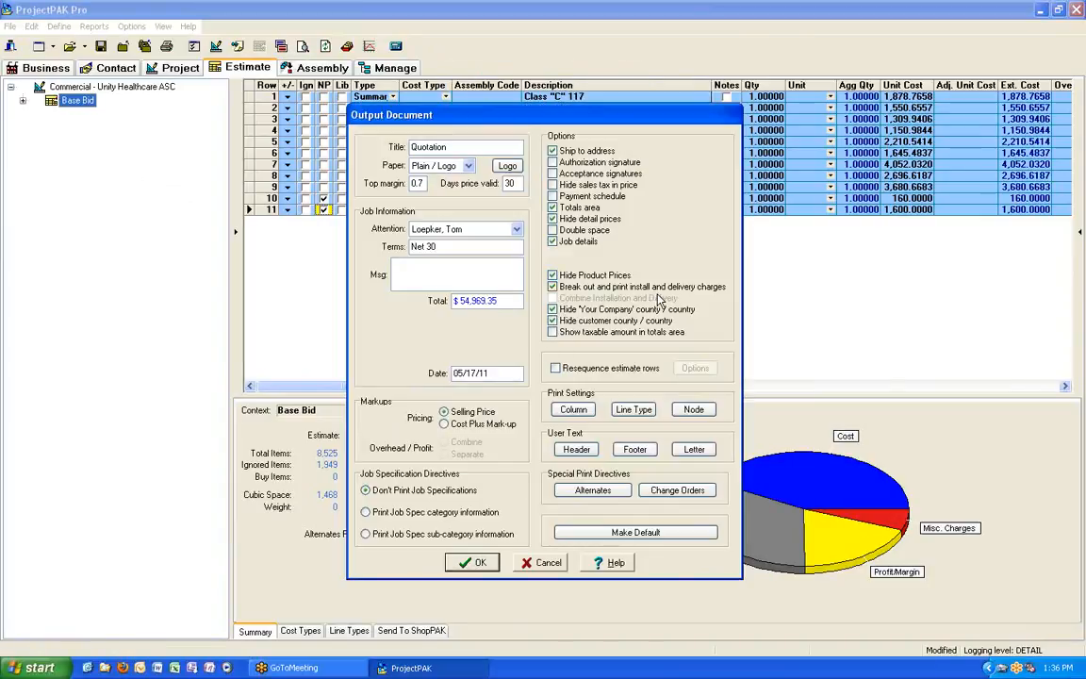
click(476, 563)
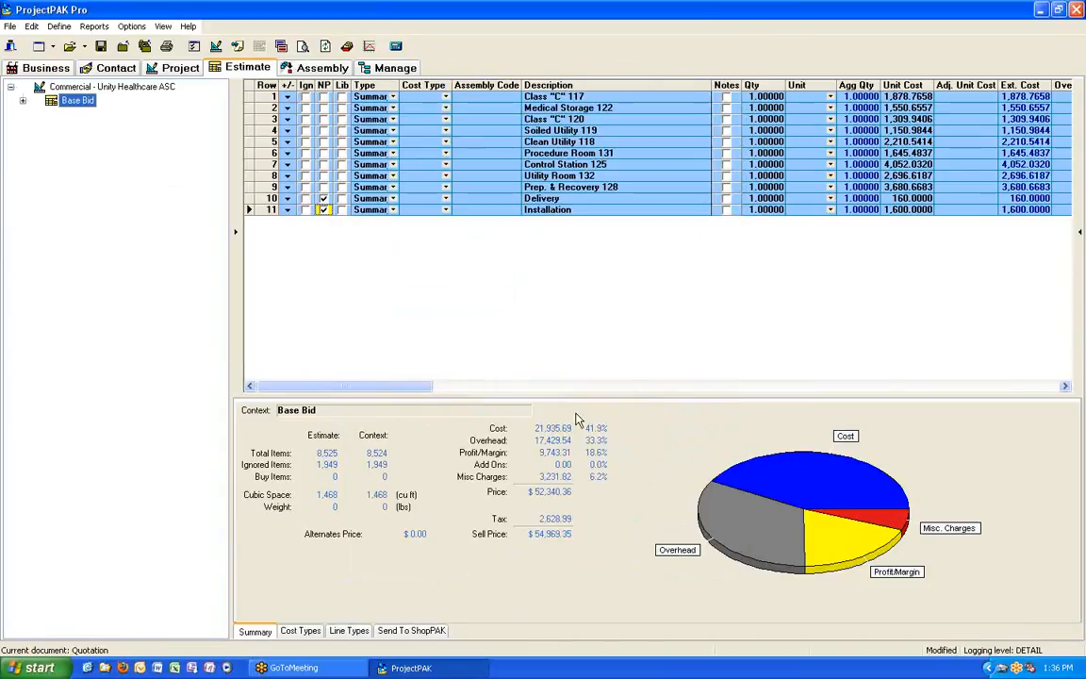
Preview the Quotation with the delivery and installation charges broken out, review the charge lines, and close the preview
click(306, 47)
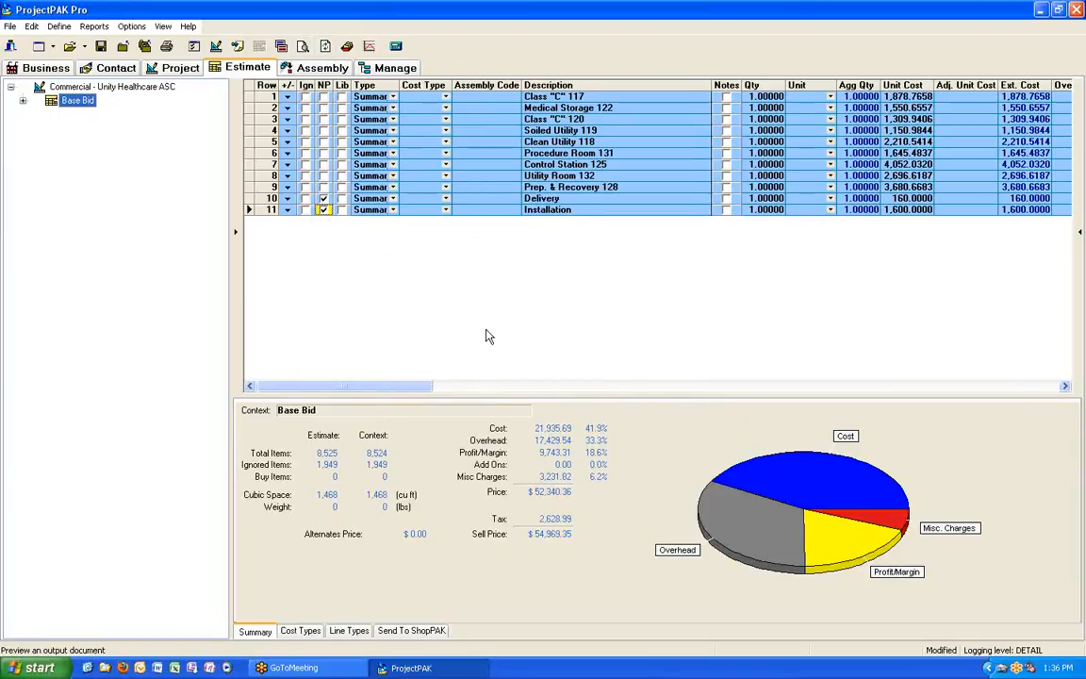
click(512, 381)
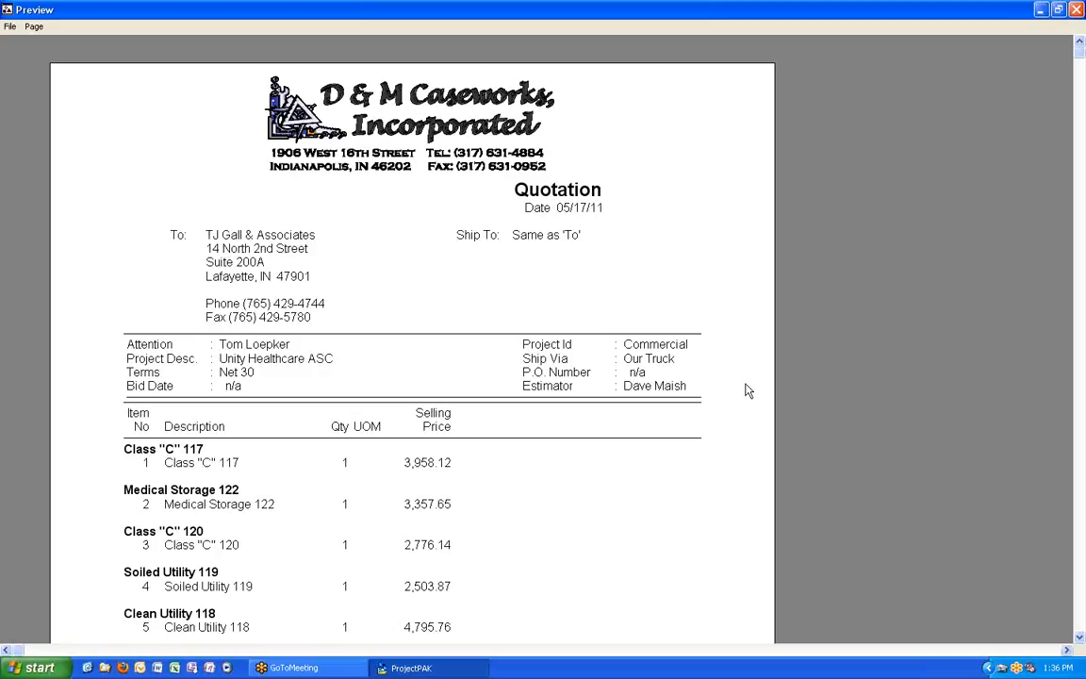
click(1080, 637)
click(1080, 640)
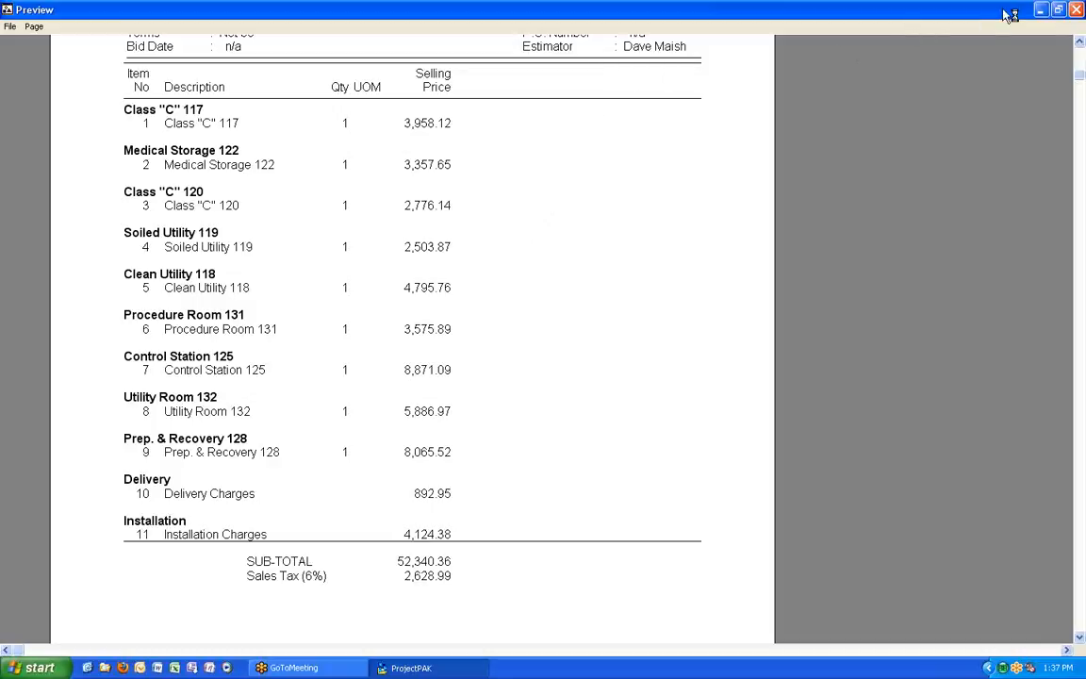
click(1077, 10)
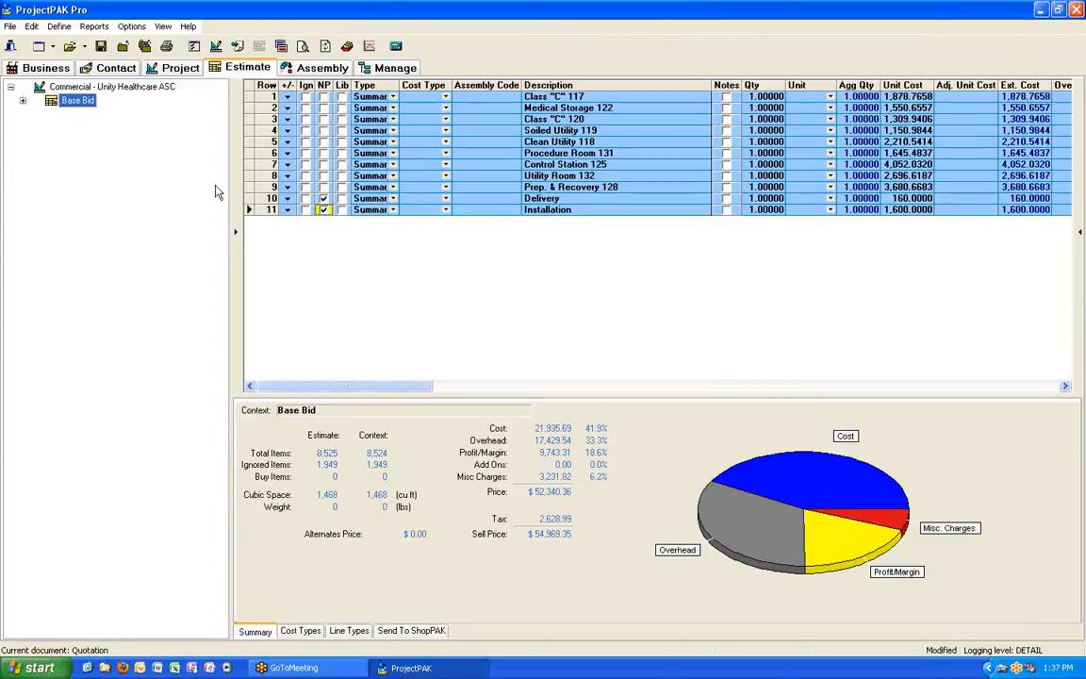
Examine the labor rows inside the INSTALL - Delivery and INSTALL - Installation products under the Base Bid
click(23, 100)
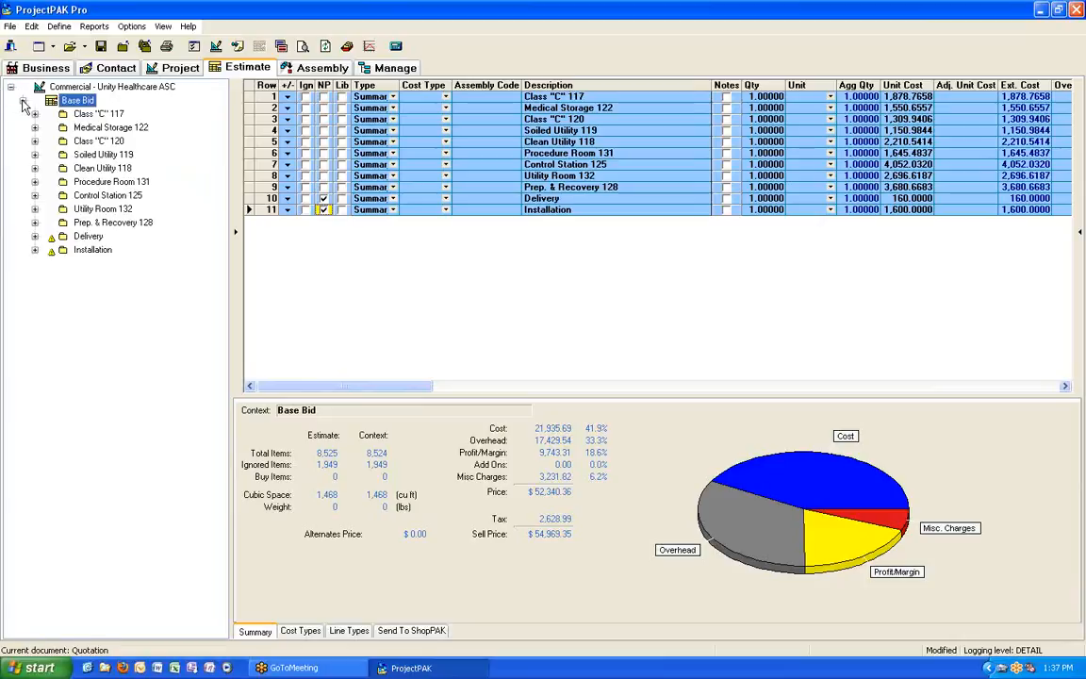
click(35, 236)
click(34, 263)
click(118, 249)
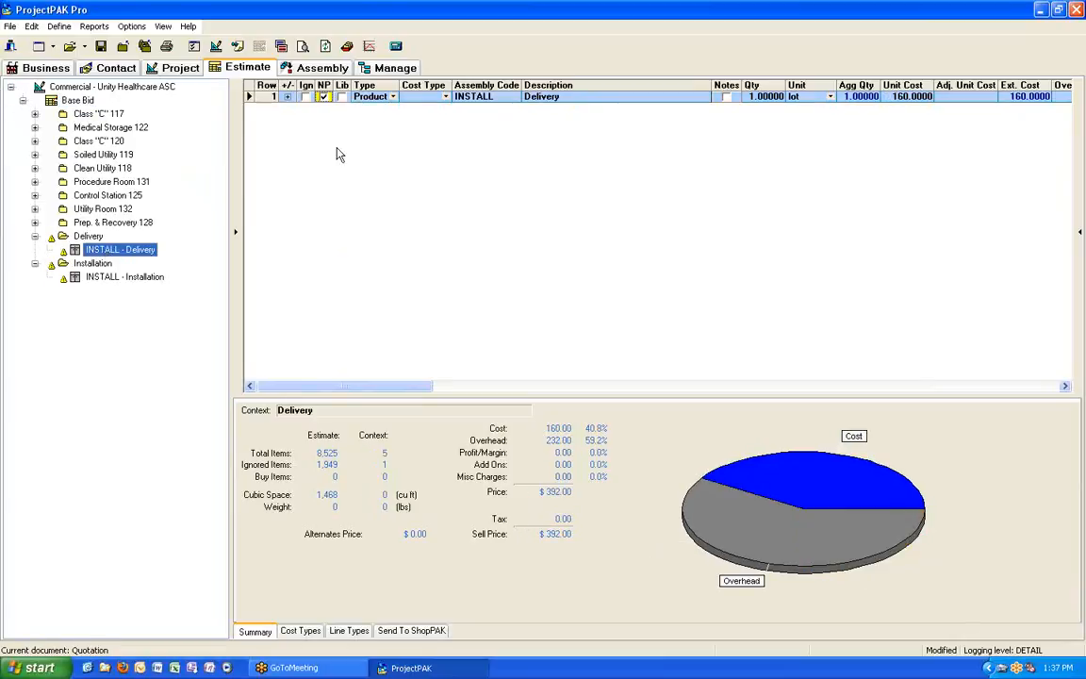
click(288, 98)
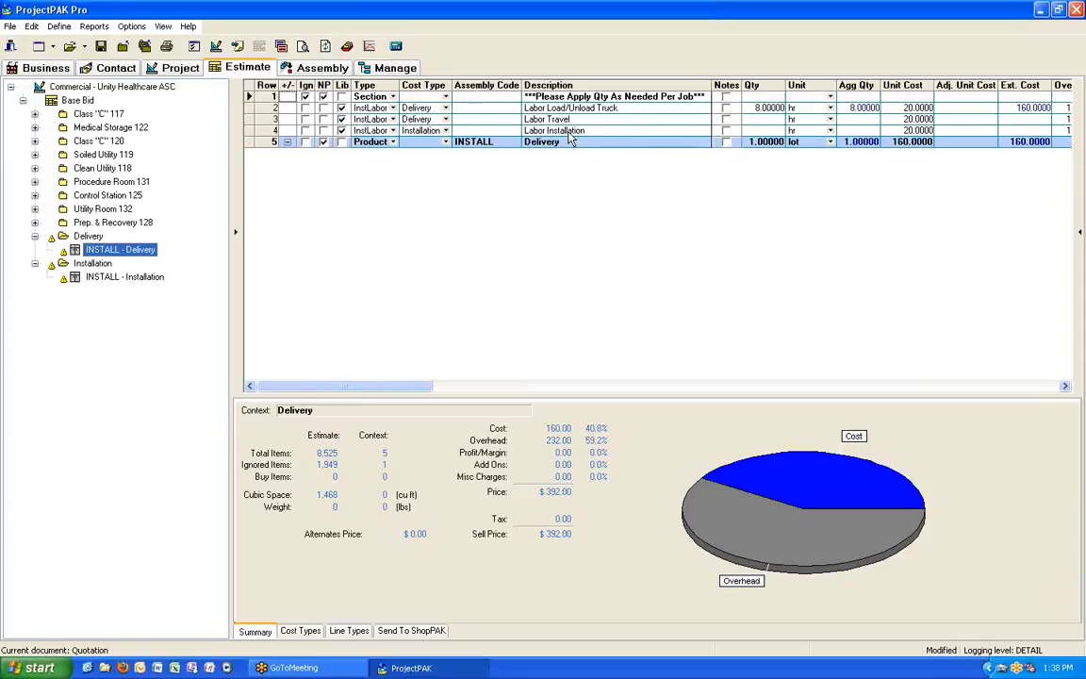
click(95, 277)
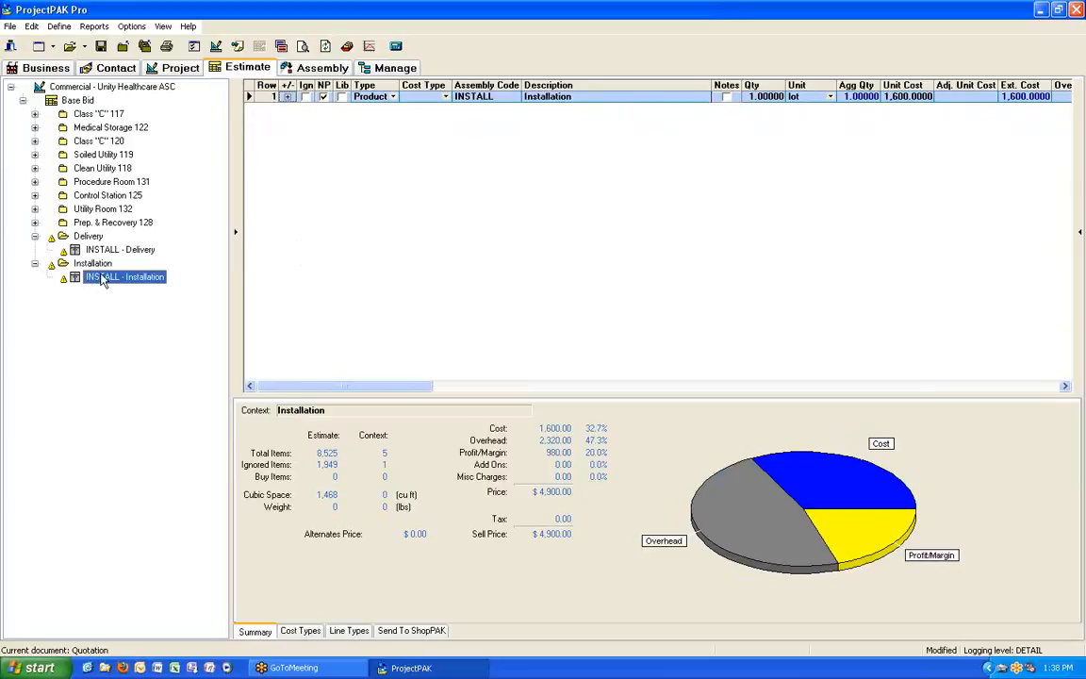
click(287, 96)
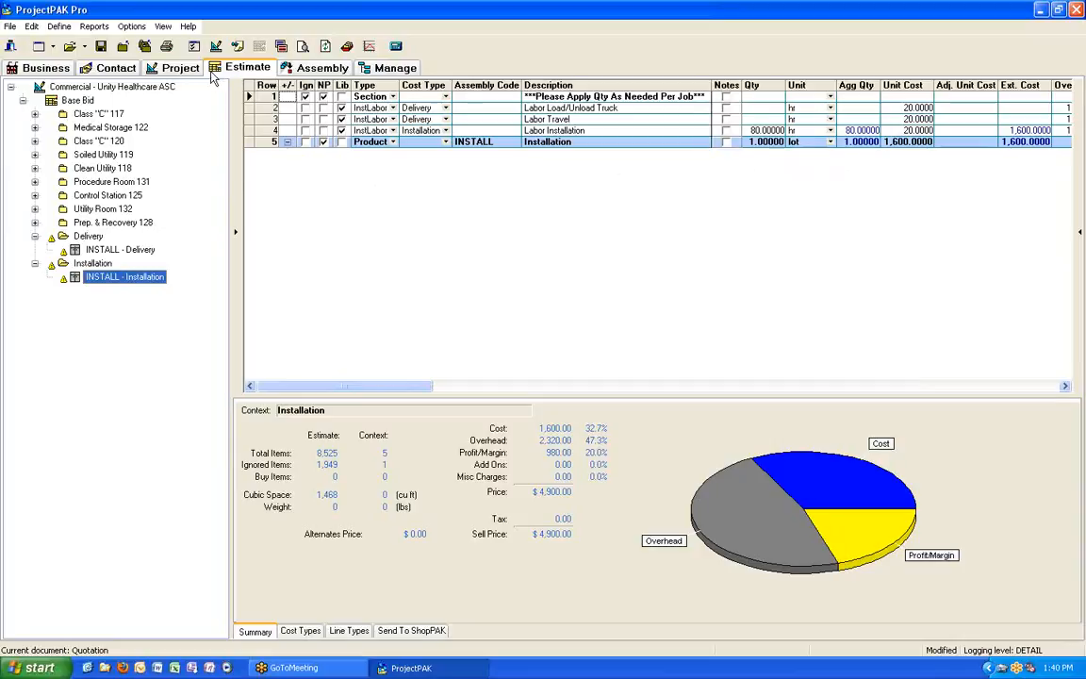
Add a hotel charge of $100.00 to both delivery and installation in the Base Bid's miscellaneous charges and apply them
right_click(76, 101)
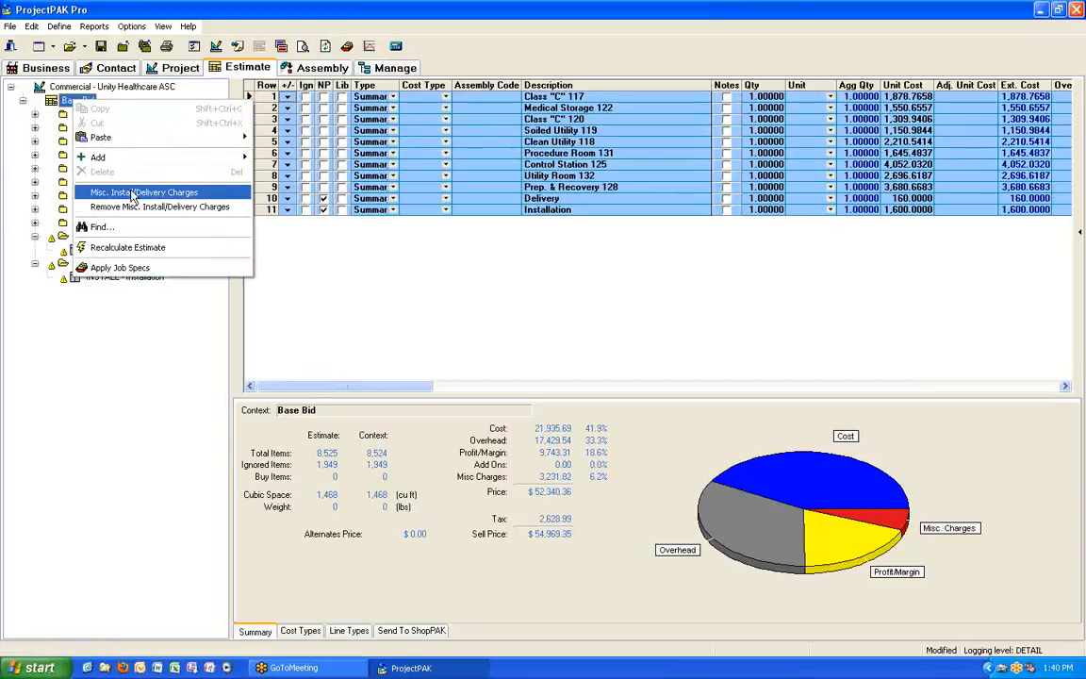
click(120, 192)
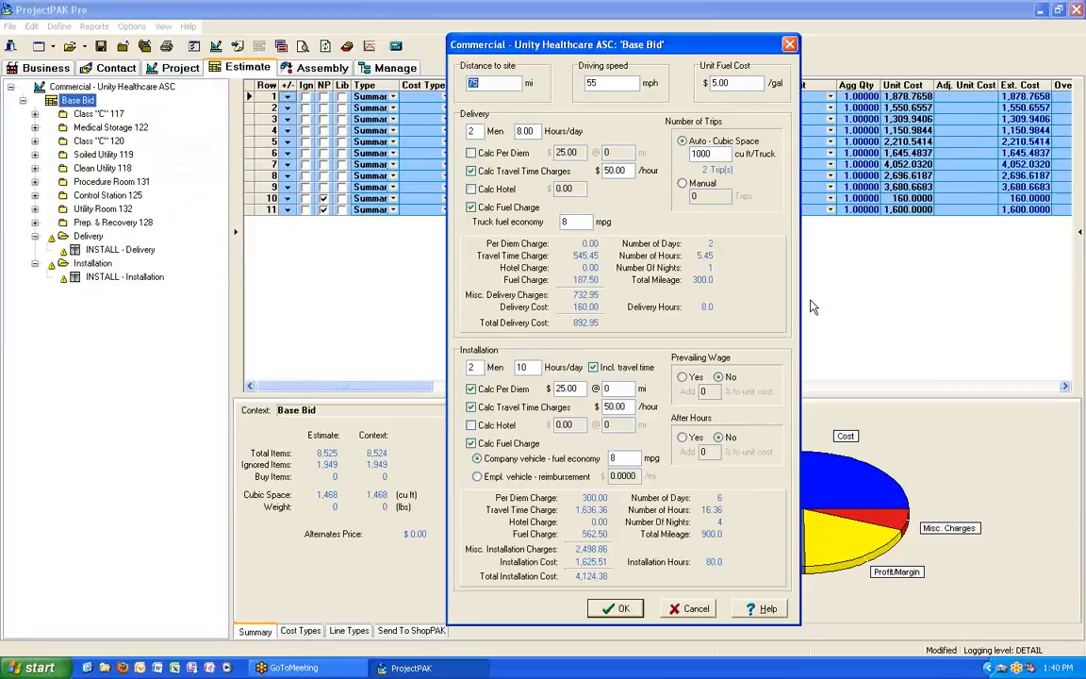
click(472, 190)
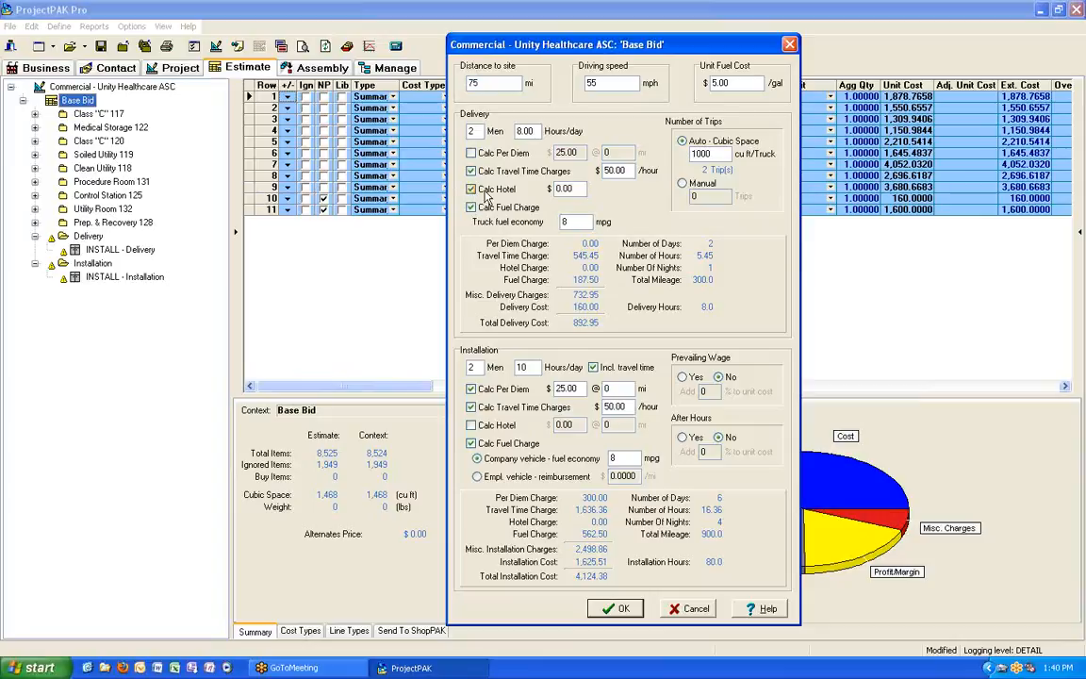
text(100)
key(Tab)
click(471, 425)
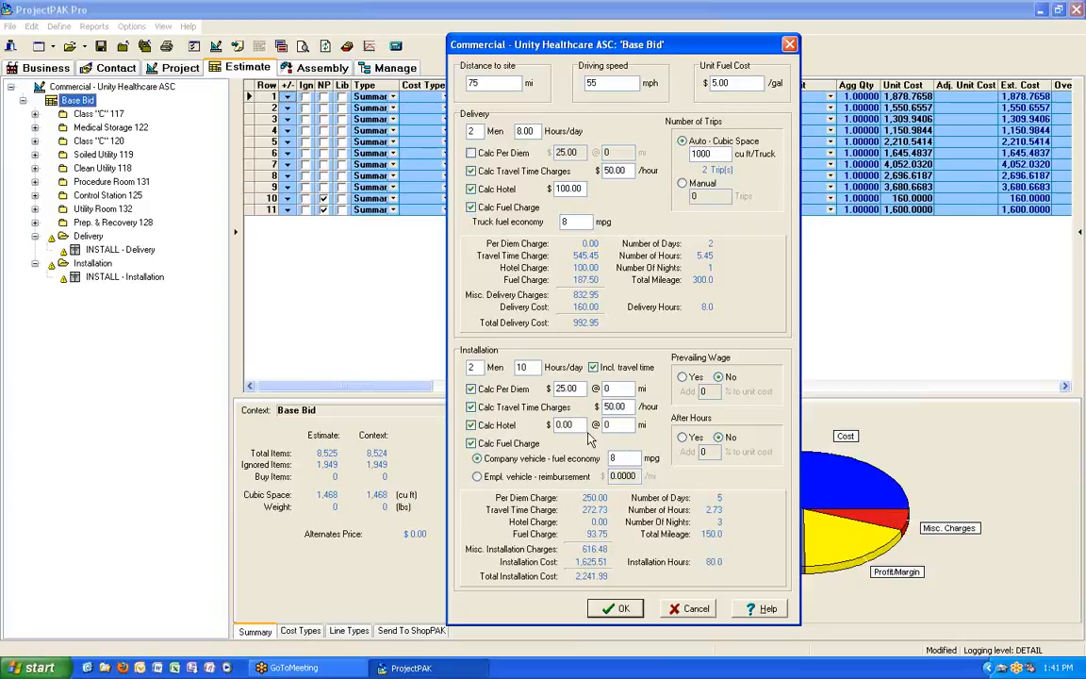
text(100)
key(Tab)
click(618, 609)
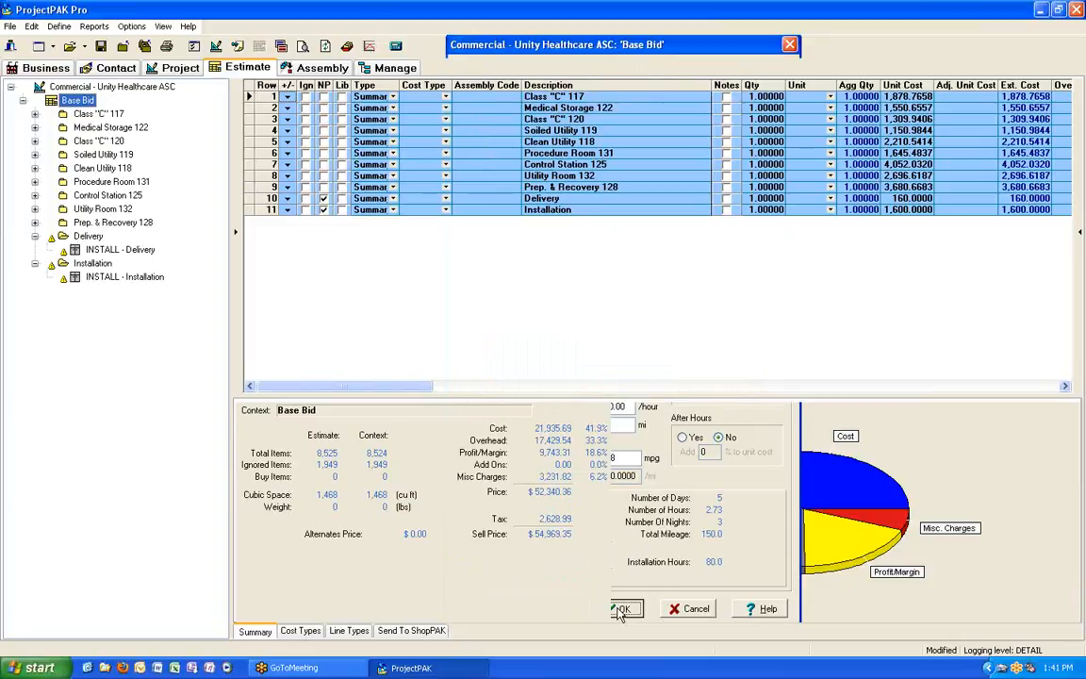
Check the Labor Load/Unload Truck quantity in INSTALL - Delivery and review the Base Bid's miscellaneous install/delivery charge settings
click(96, 251)
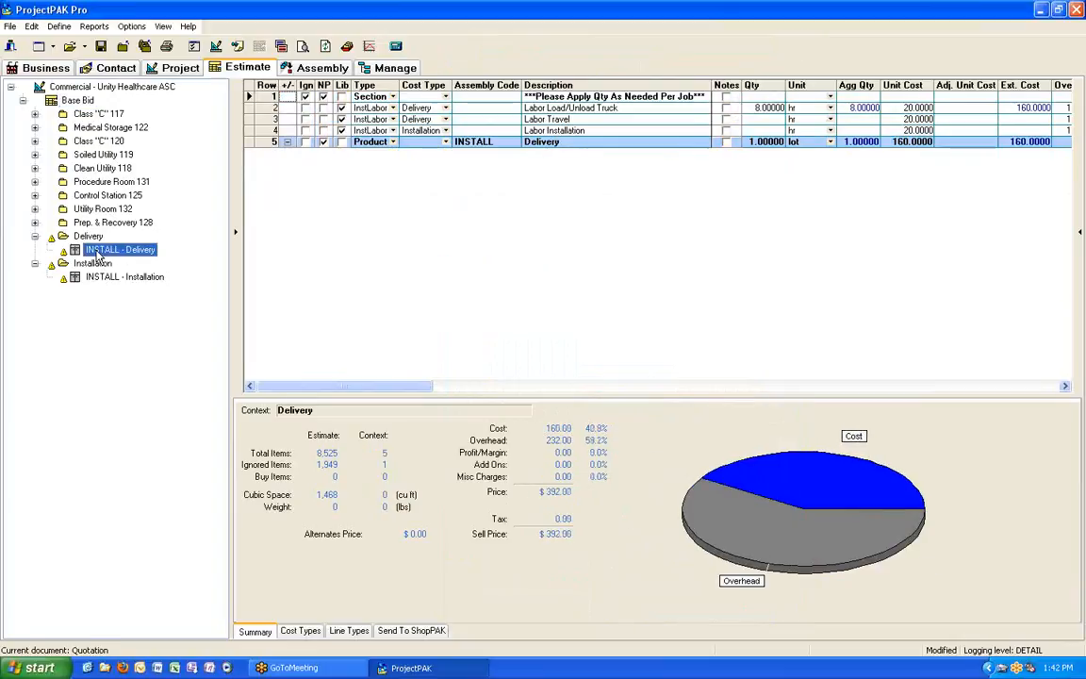
click(763, 109)
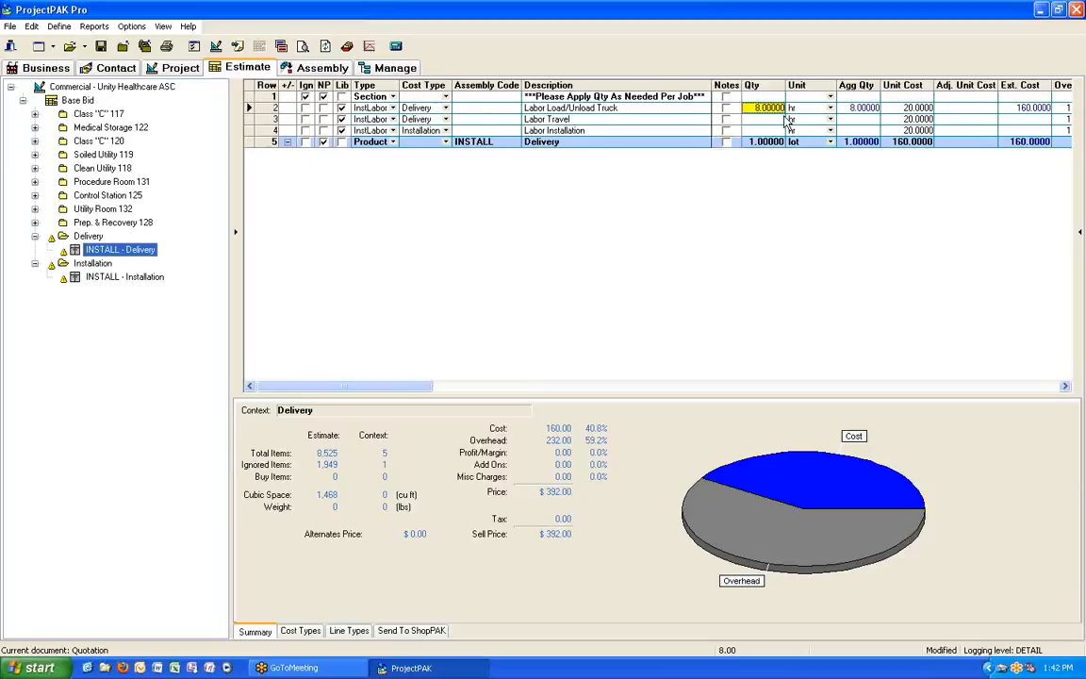
right_click(78, 100)
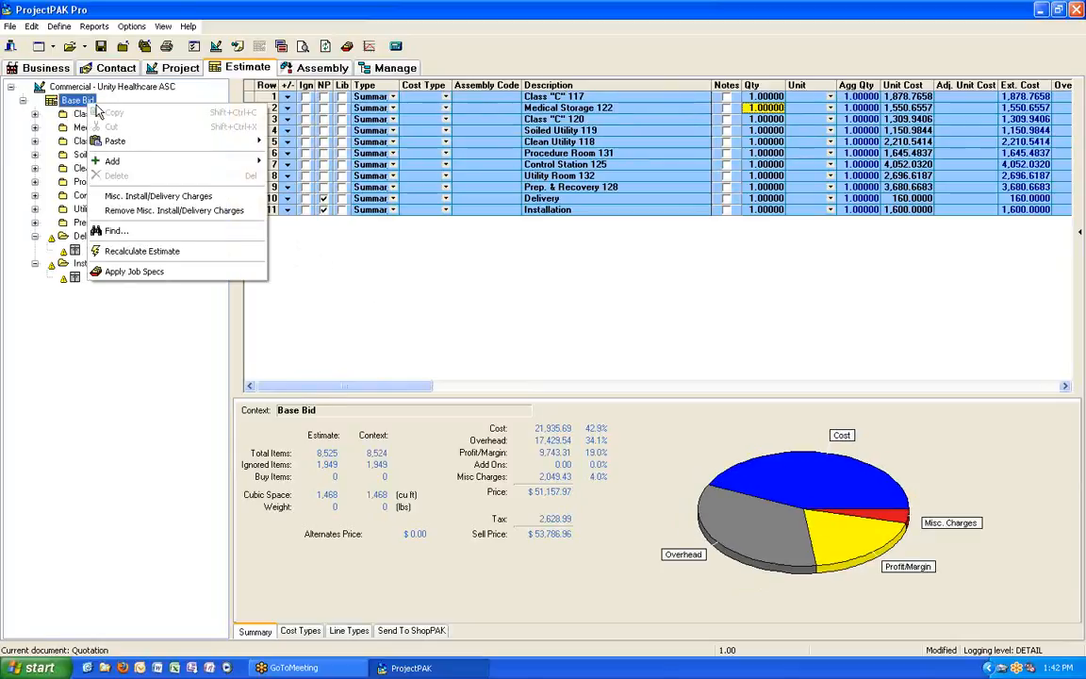
click(111, 203)
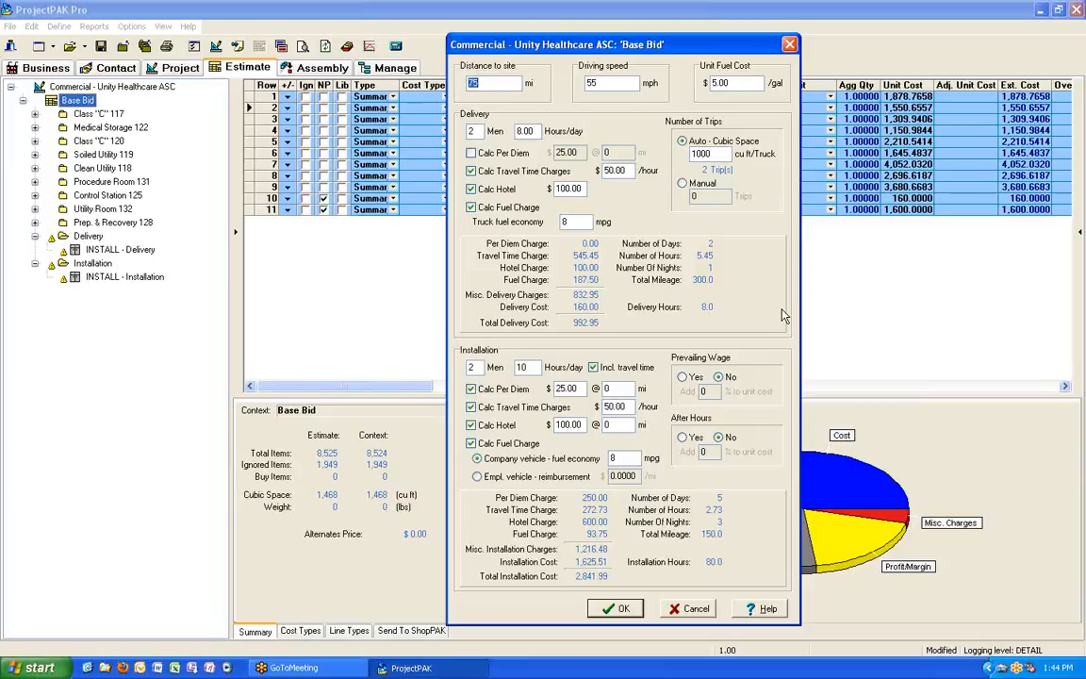
click(603, 610)
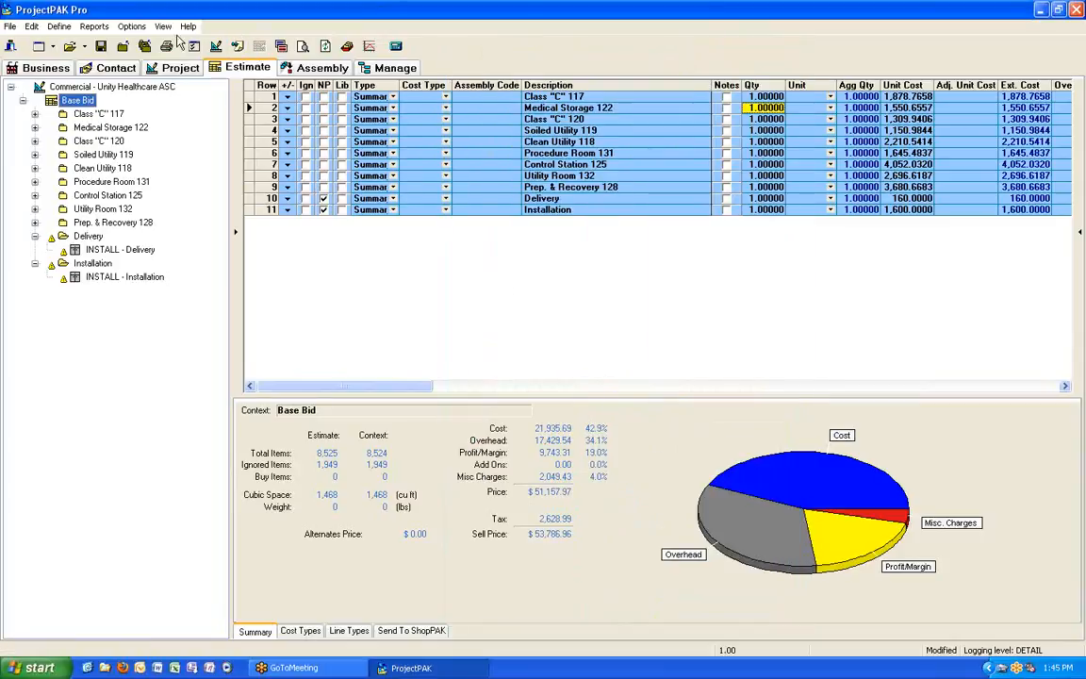
Check the cost type mapping in the miscellaneous estimate options and close the options without changes
click(132, 27)
click(142, 46)
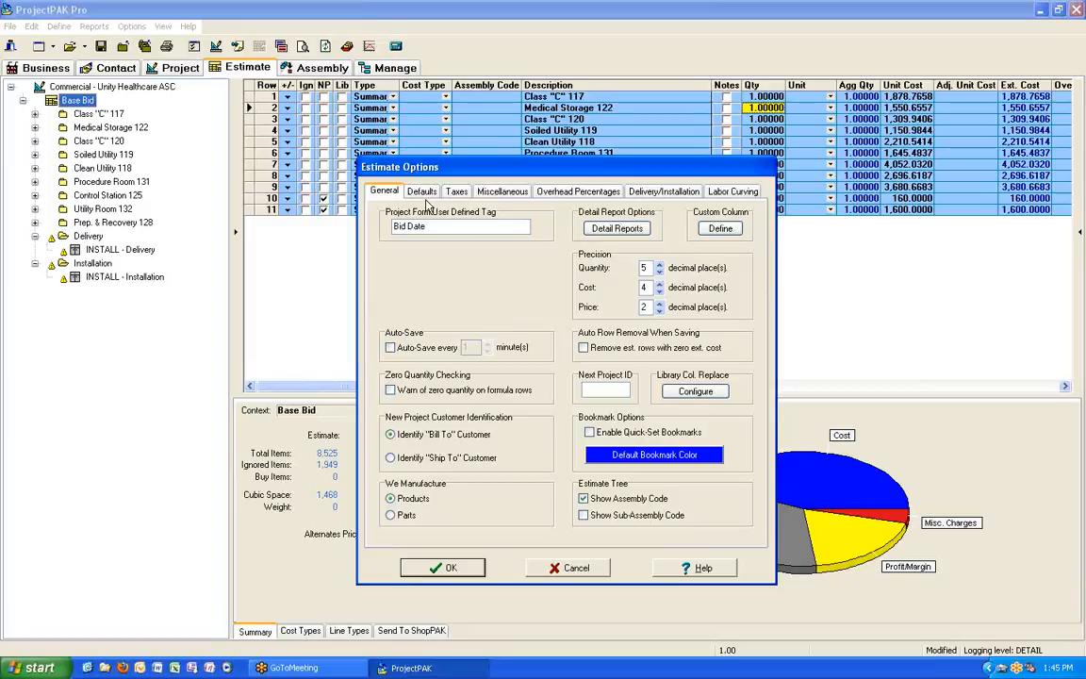
click(497, 193)
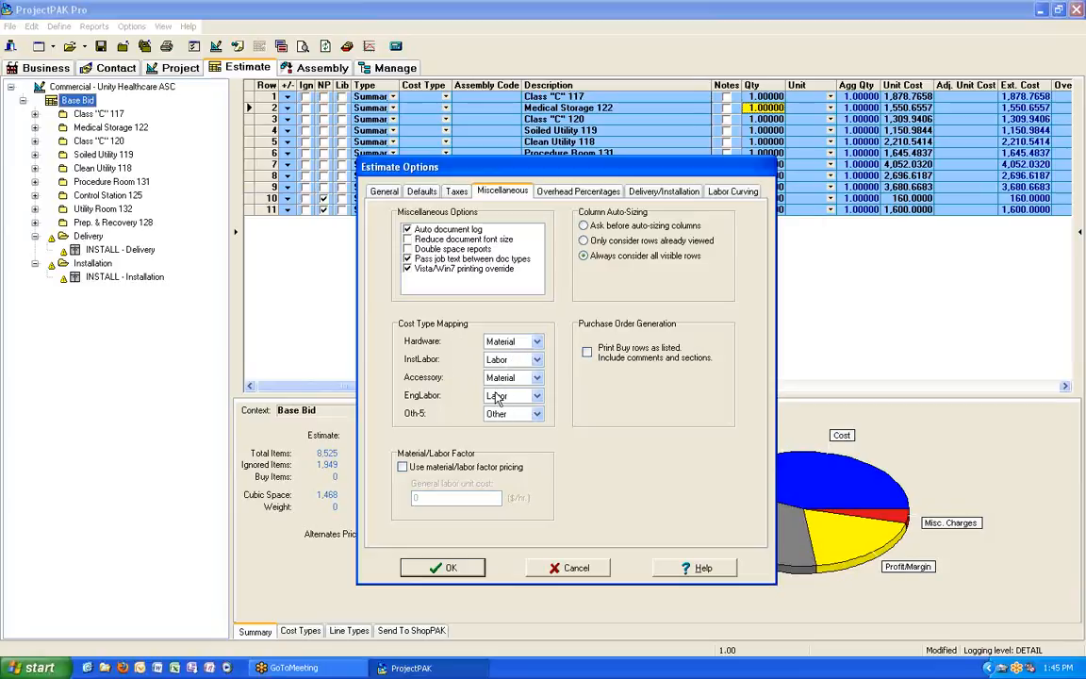
click(563, 568)
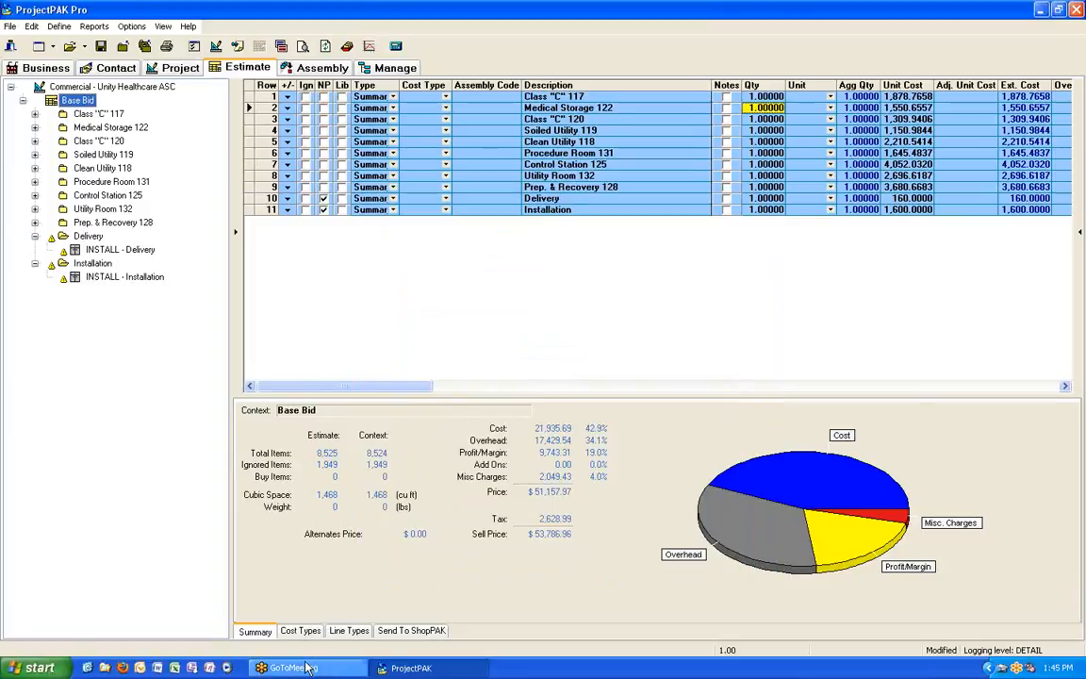
Review the Base Bid's cost breakdown by cost type and return to the cost summary
click(300, 630)
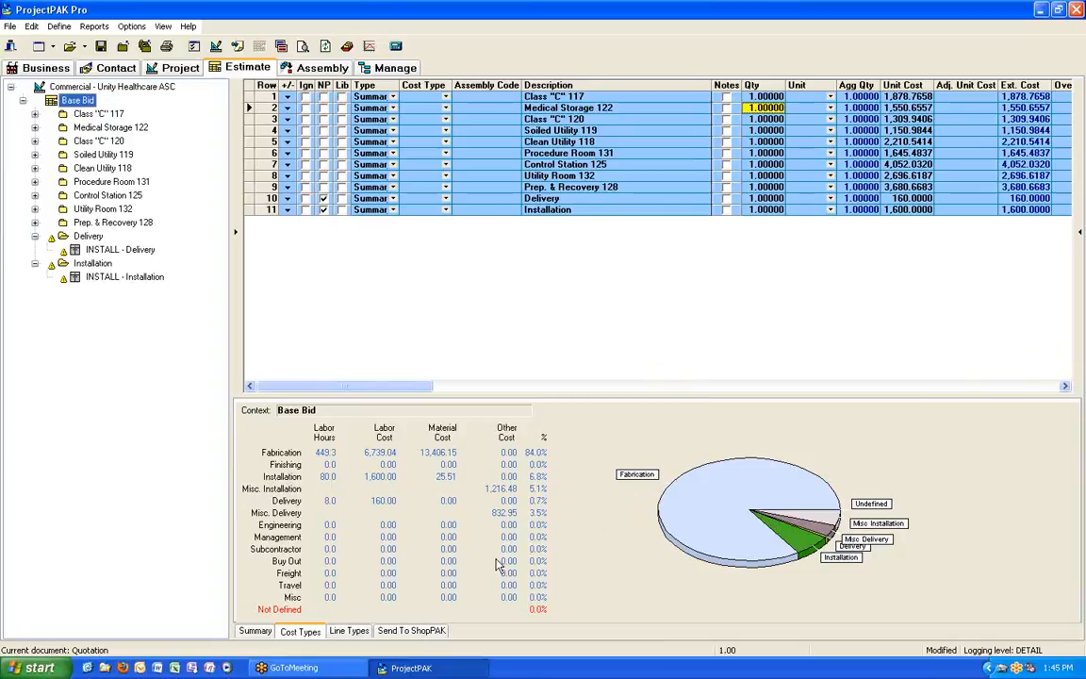
click(263, 632)
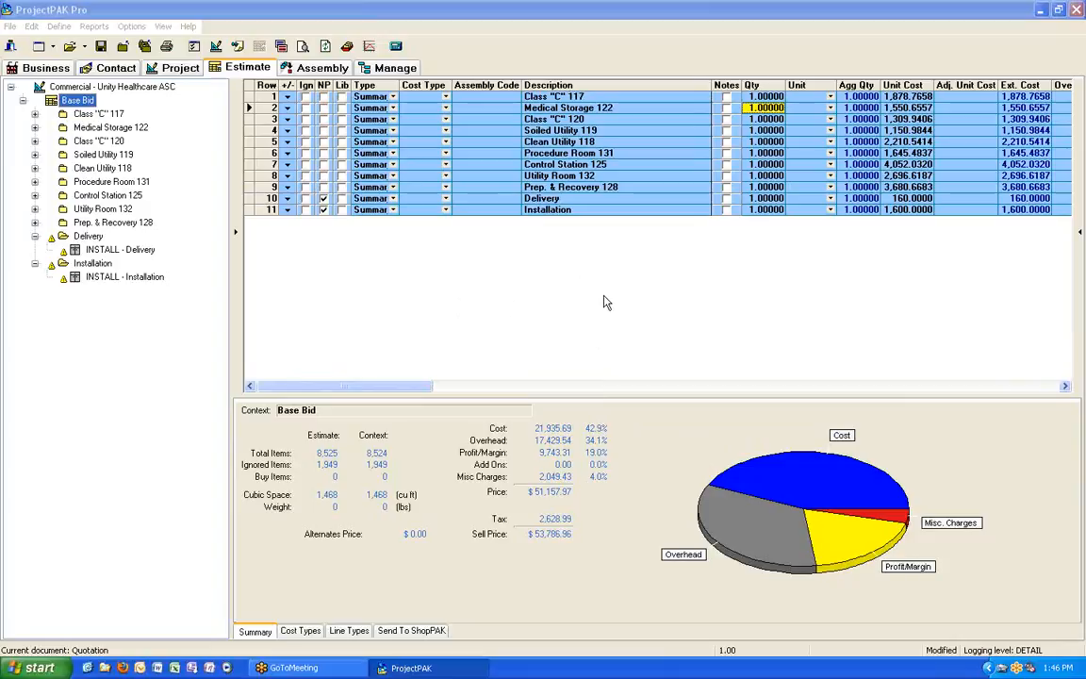
click(518, 16)
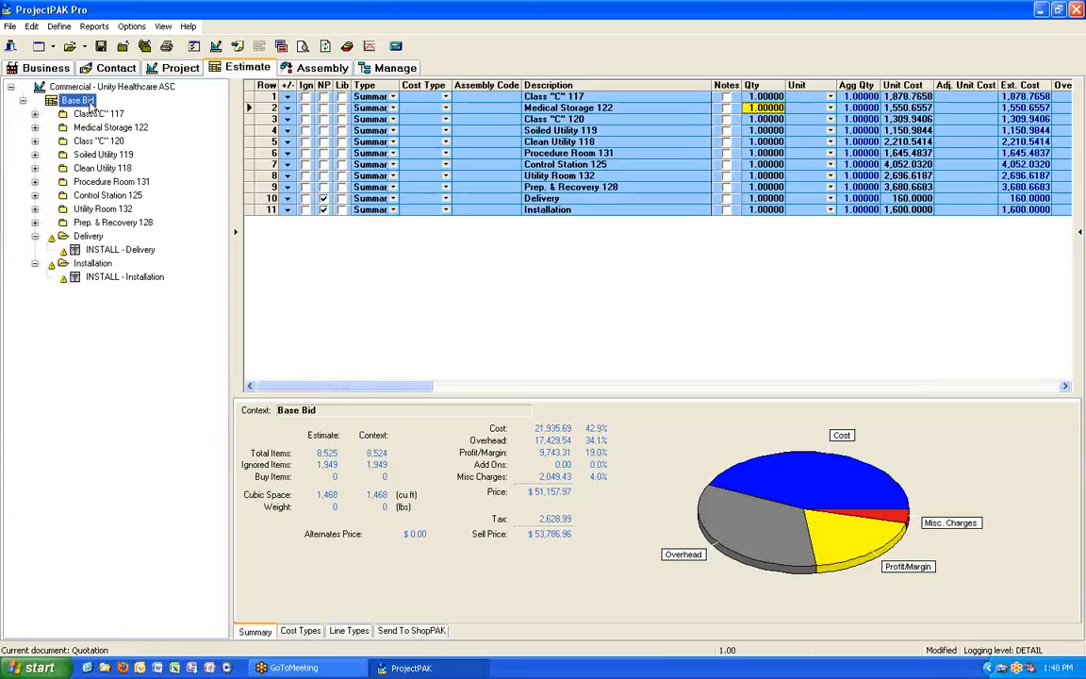
Search the Base Bid for all items whose line type is Material using Find / Change Items
right_click(90, 105)
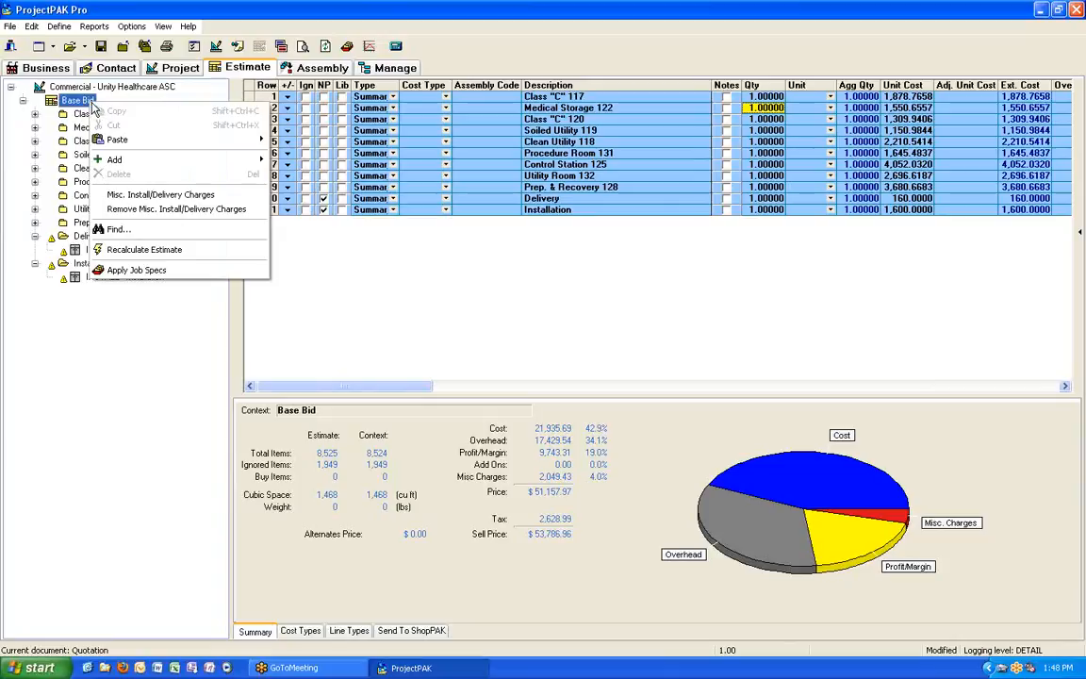
click(110, 231)
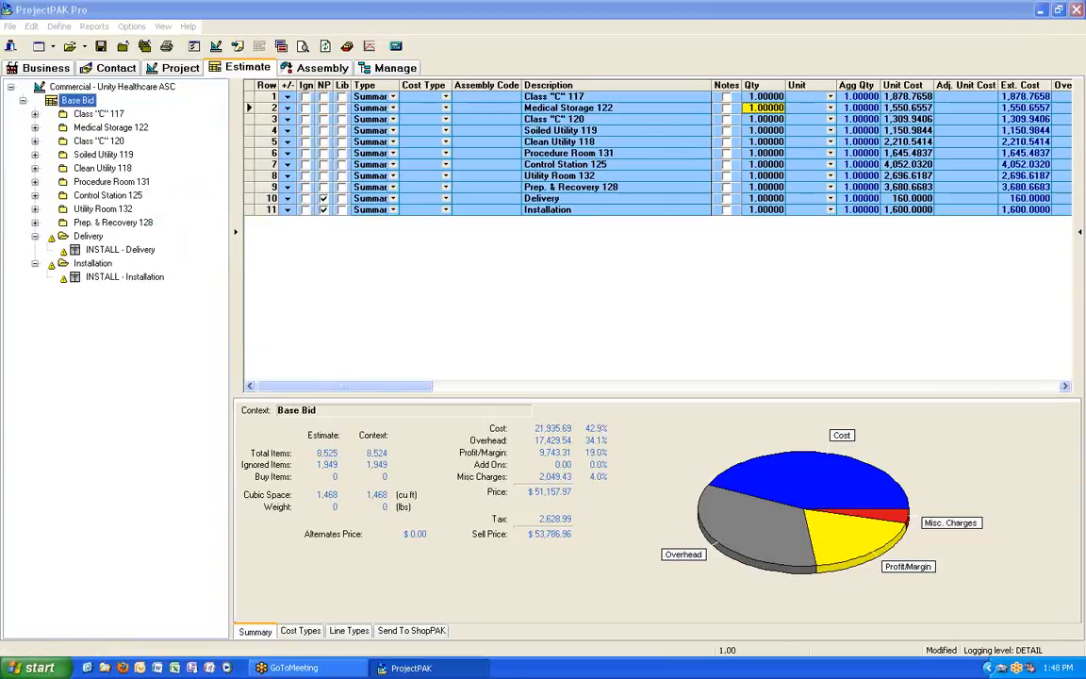
drag(966, 25, 357, 24)
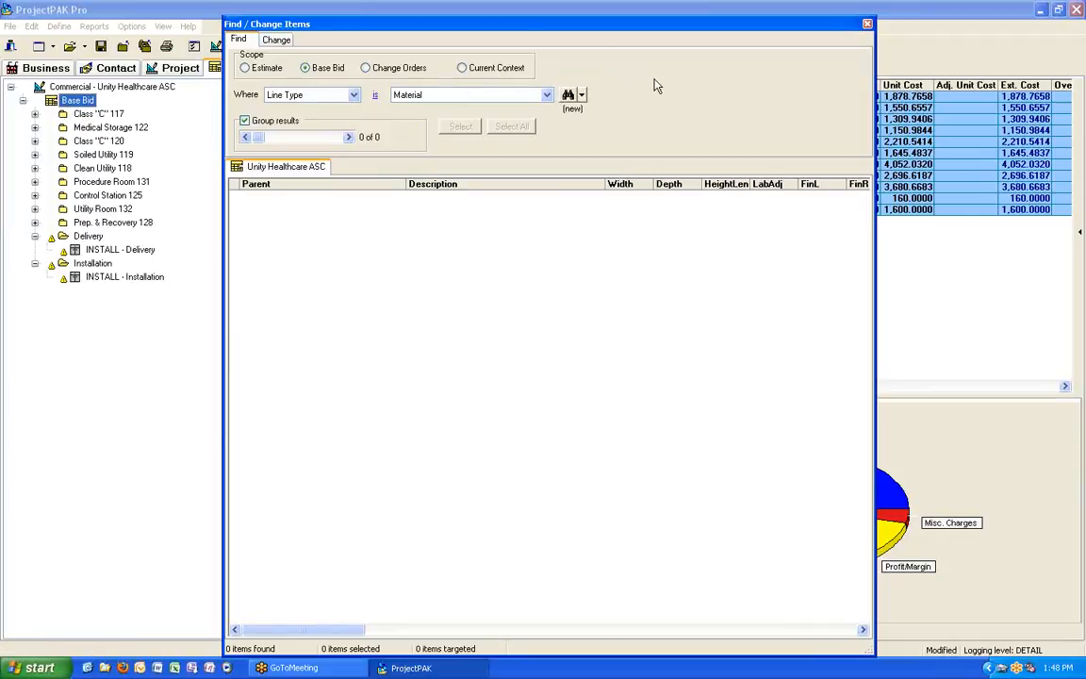
click(354, 96)
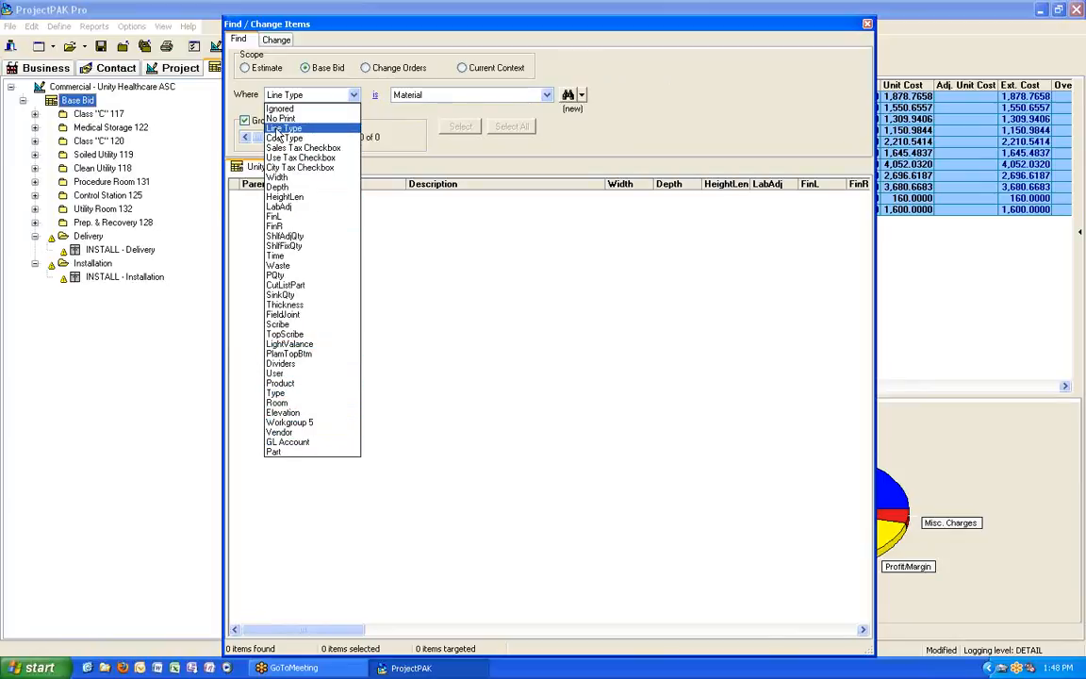
click(281, 129)
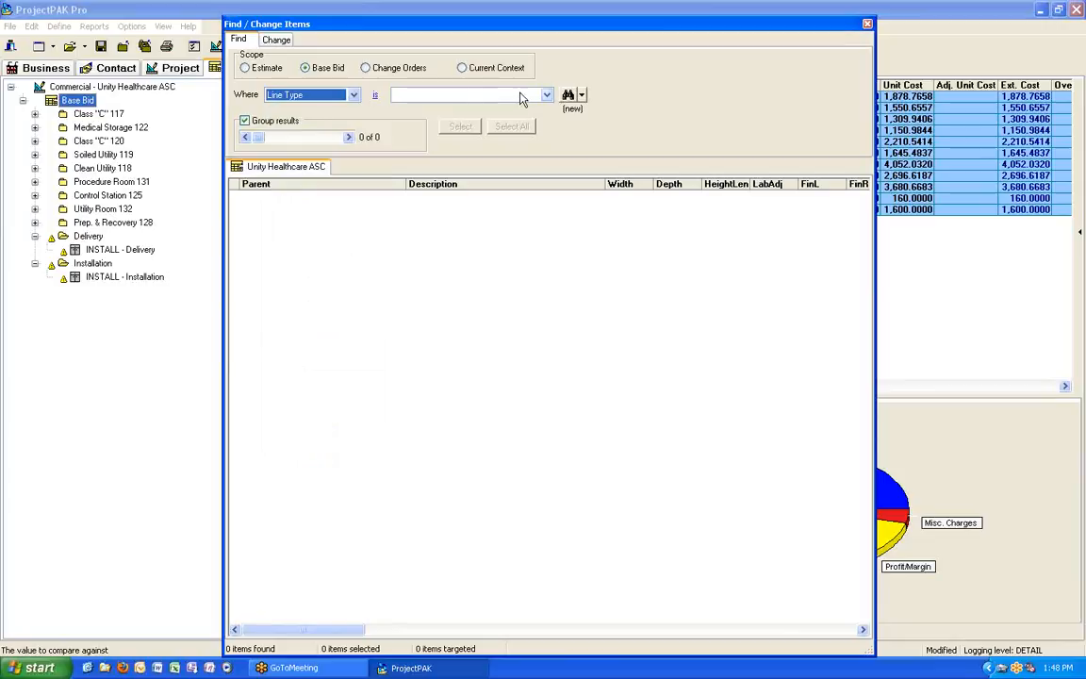
click(546, 95)
click(471, 129)
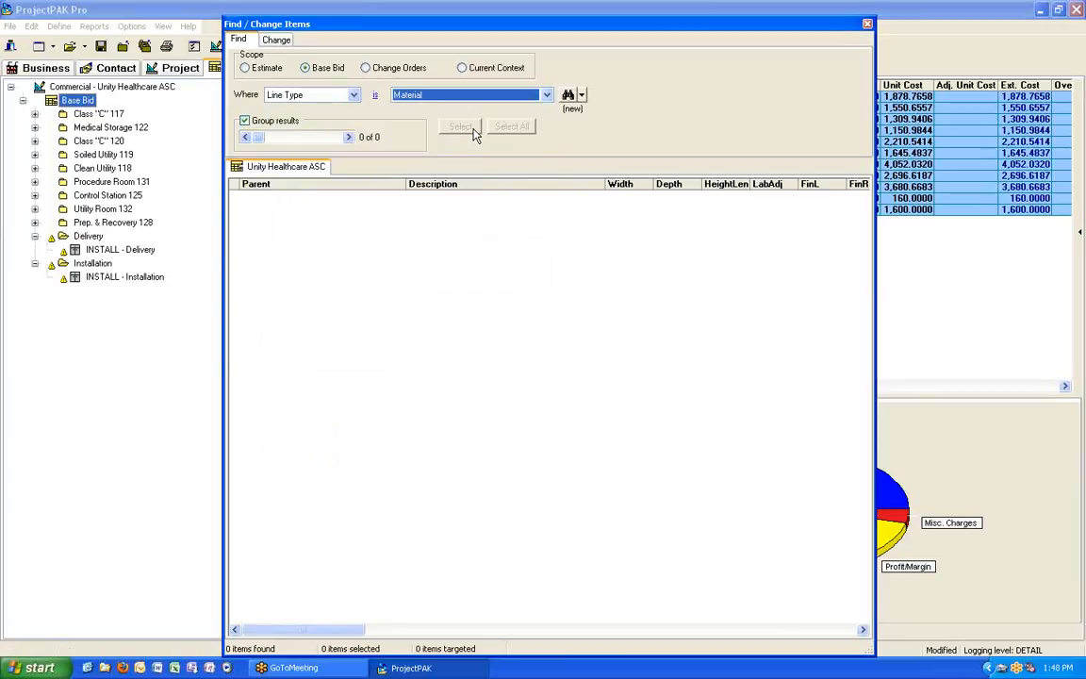
click(568, 95)
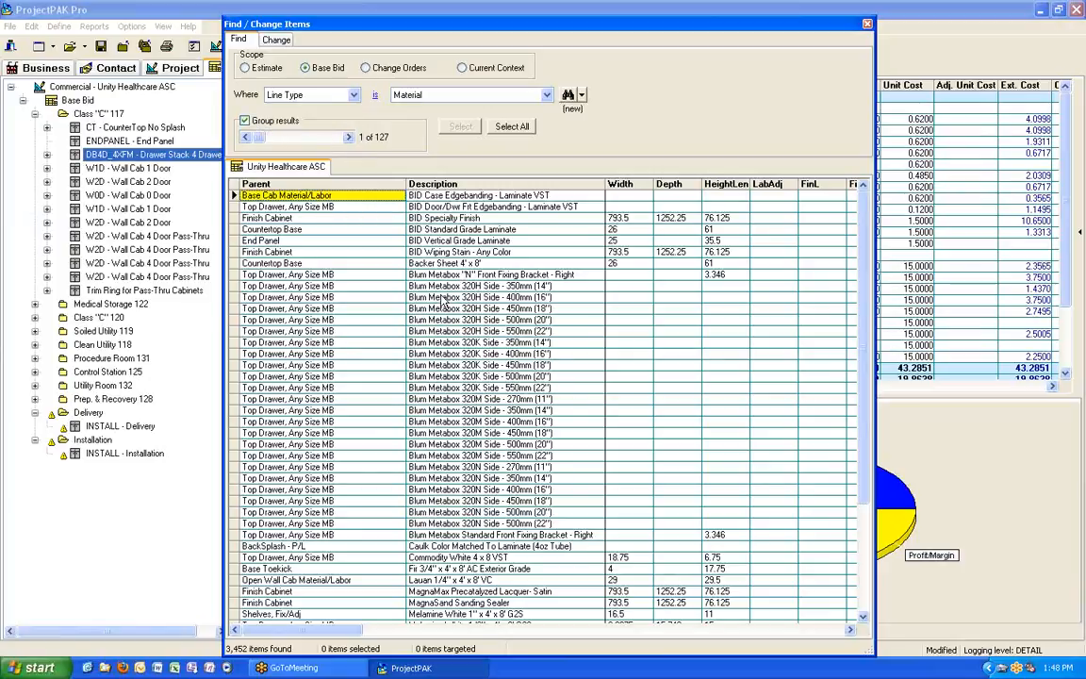
Compare the ungrouped and grouped Material results and locate the Melamine White 3/4" x 5' x 8' G2S and Commodity White 4 x 8 VST lines in the estimate
click(244, 122)
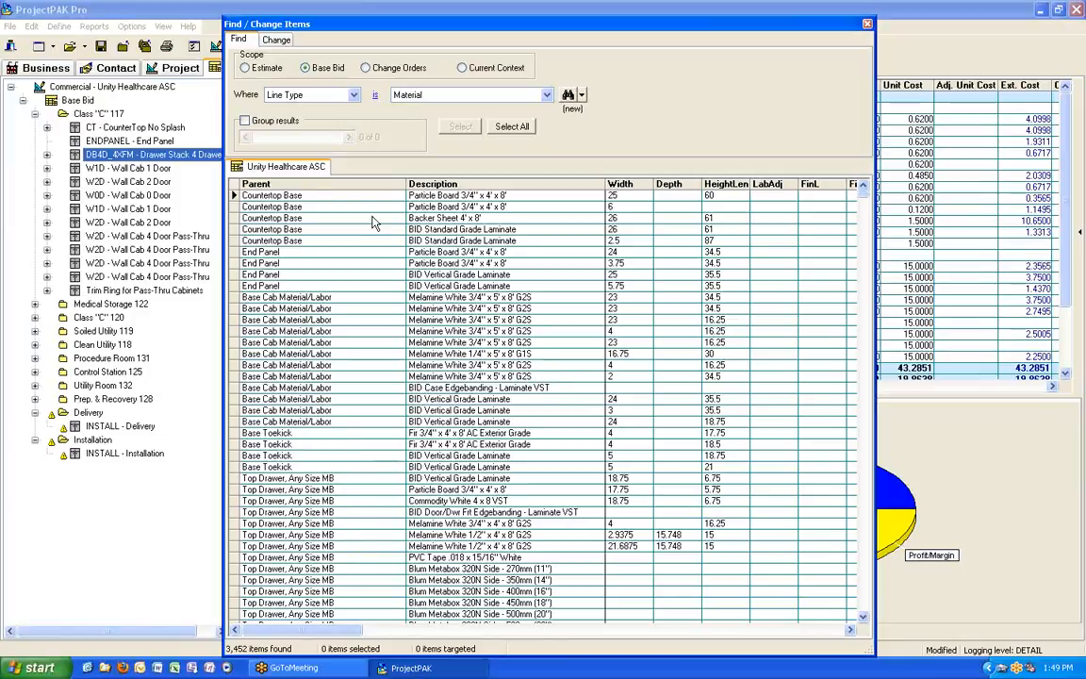
click(245, 121)
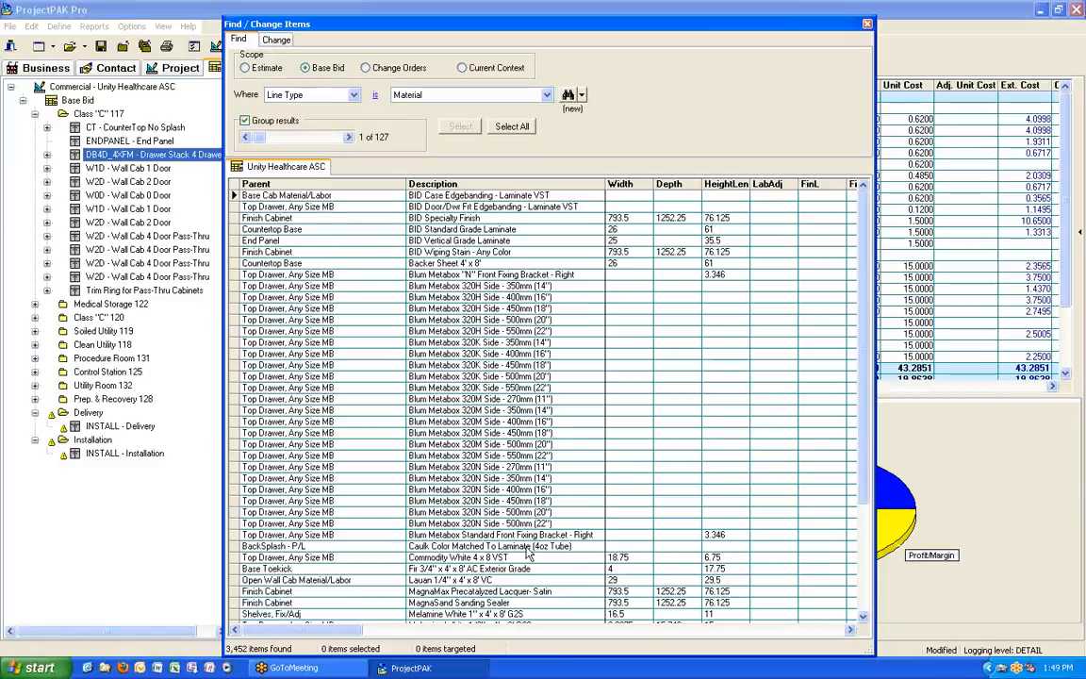
click(496, 524)
scroll(497, 524, down, 4)
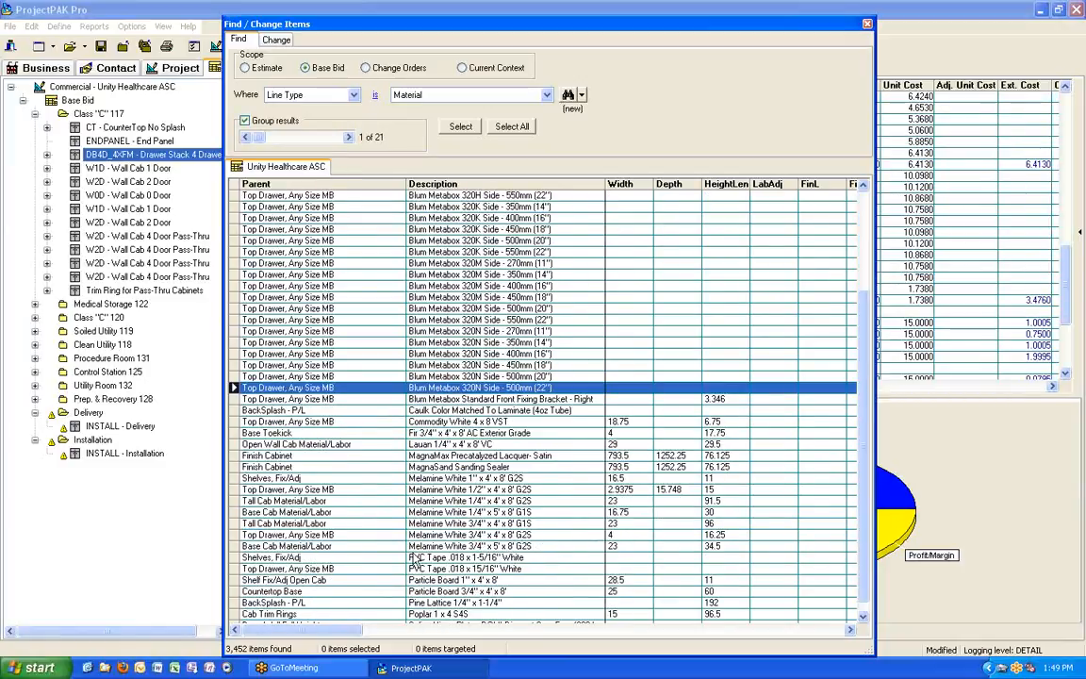
click(249, 546)
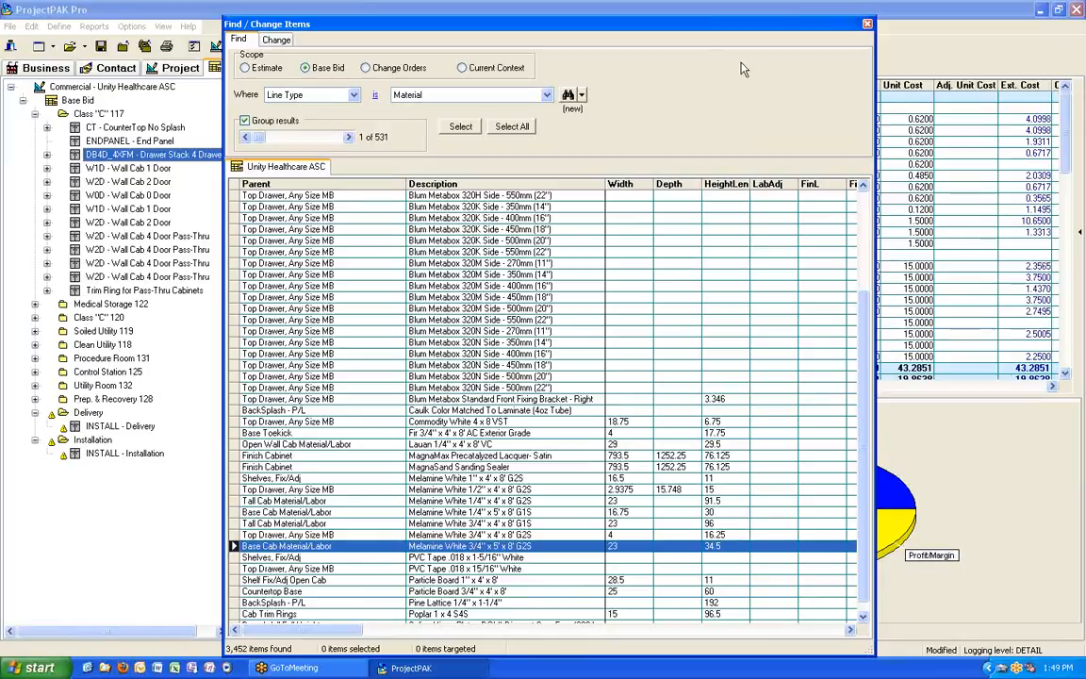
drag(535, 26, 1085, 16)
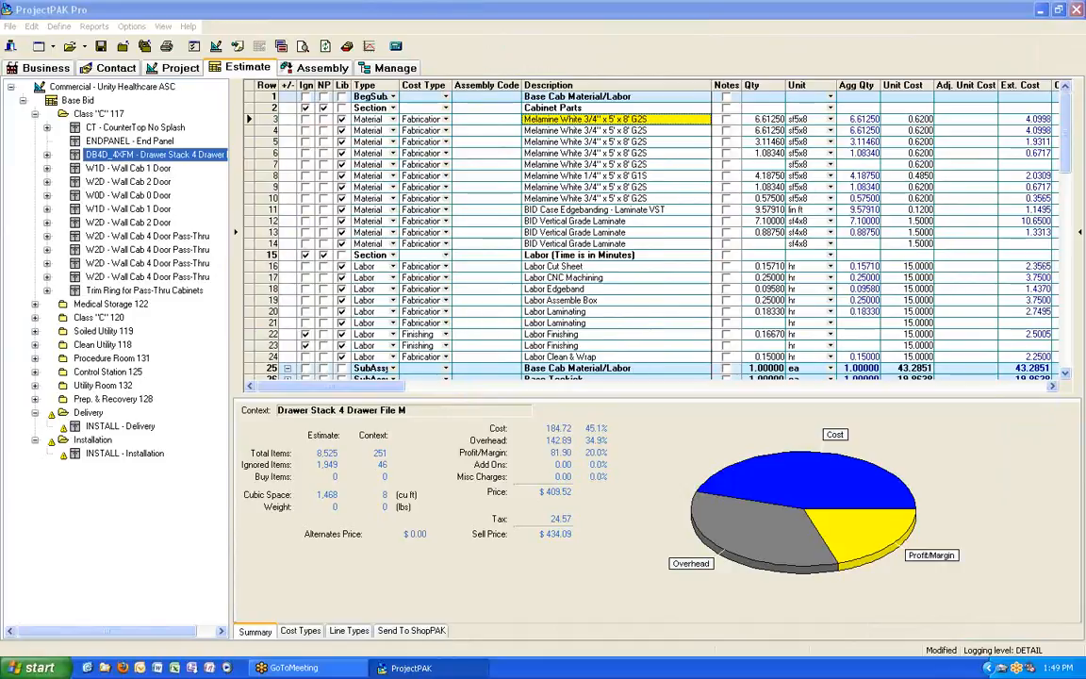
key(Return)
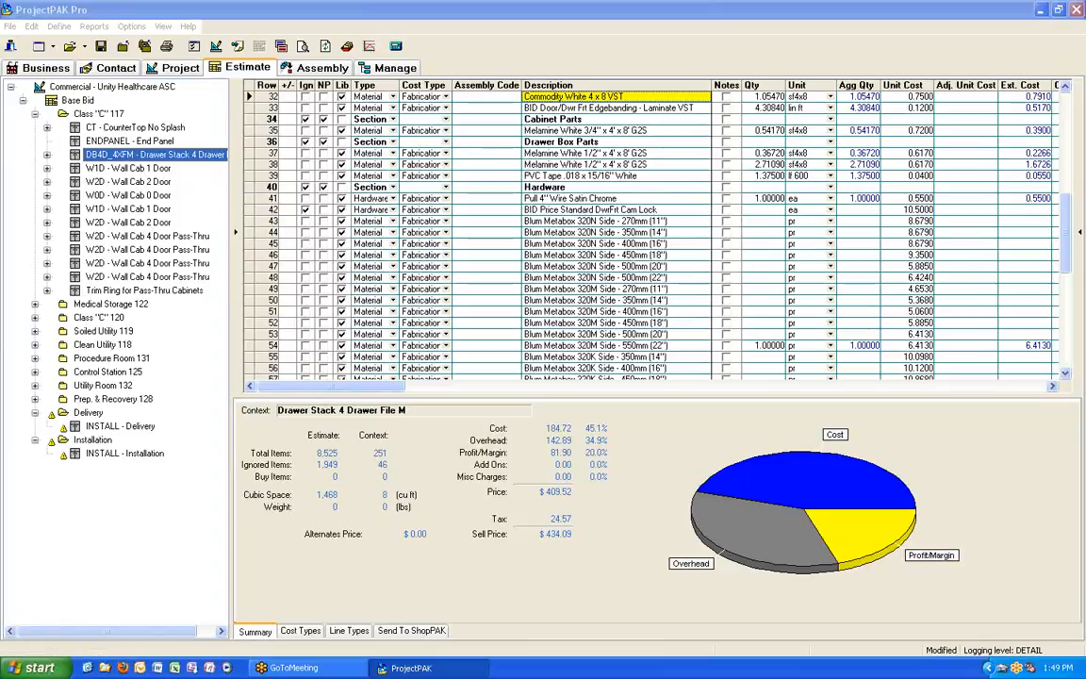
drag(1085, 48, 602, 11)
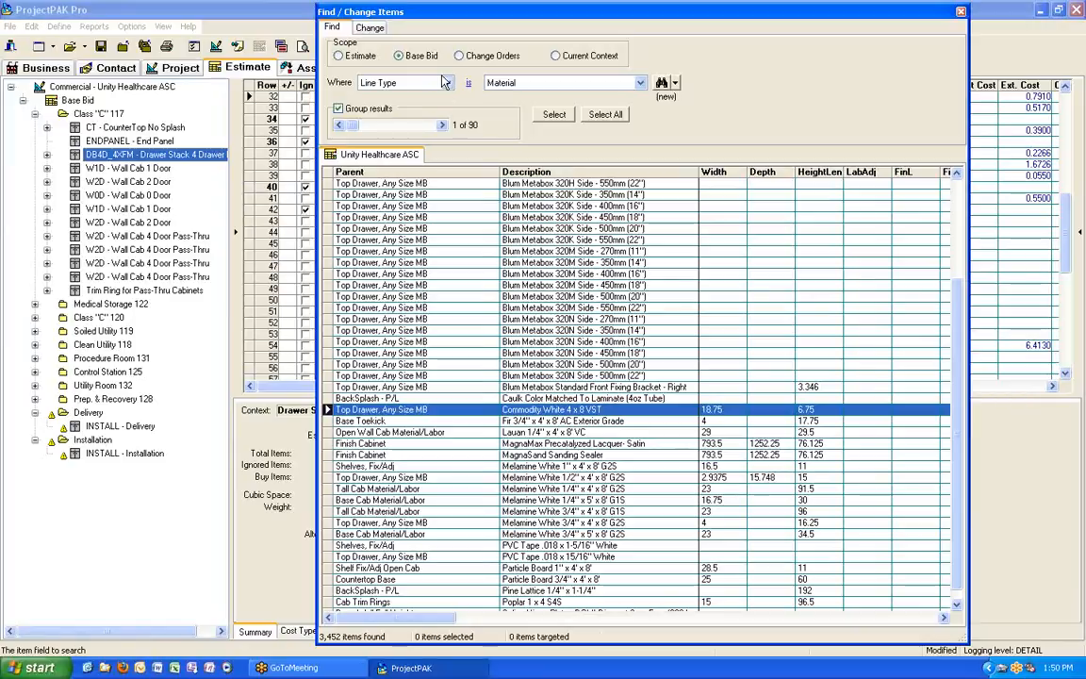
Find the Base Bid items with line type Product and select the grouped Base Cab 1 Door items for changing
click(405, 83)
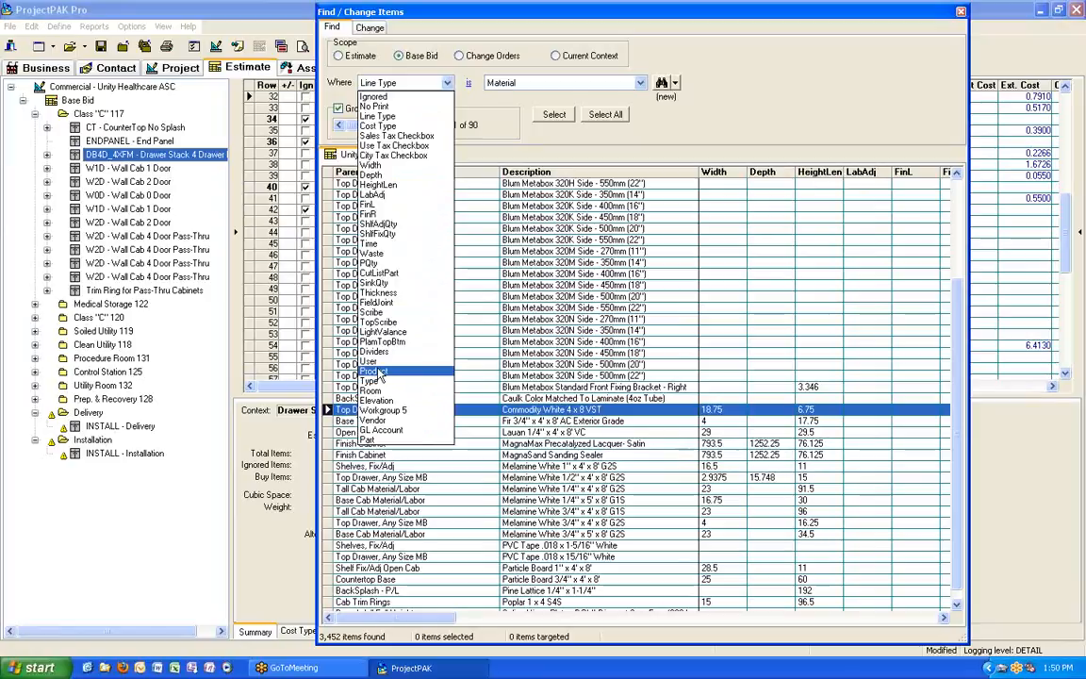
click(377, 116)
click(640, 83)
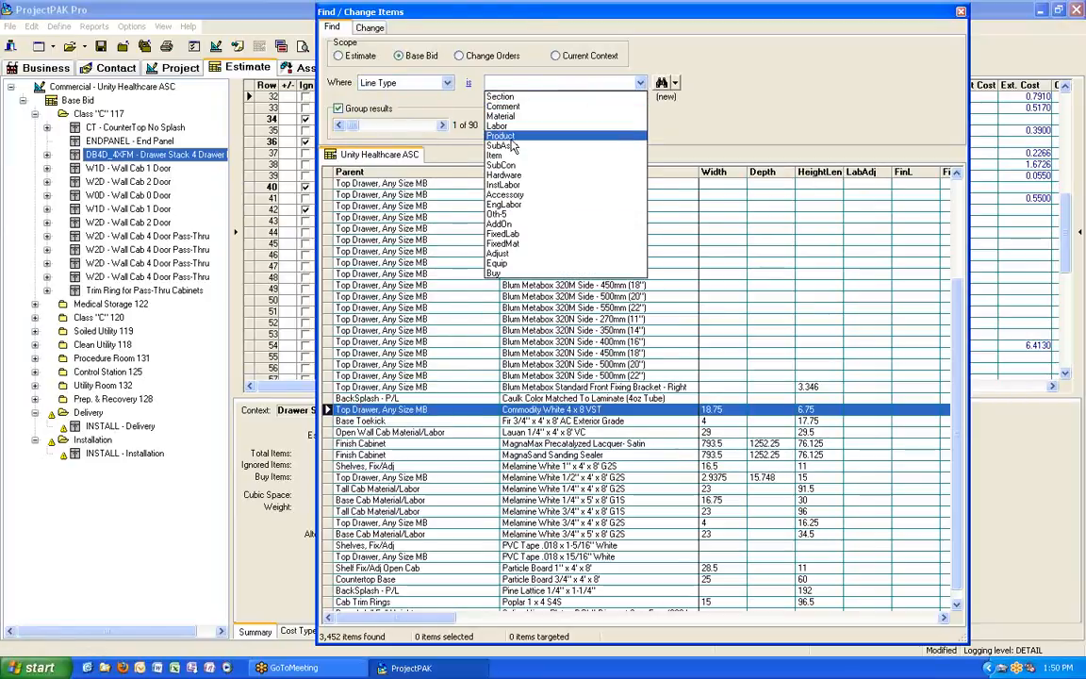
click(511, 138)
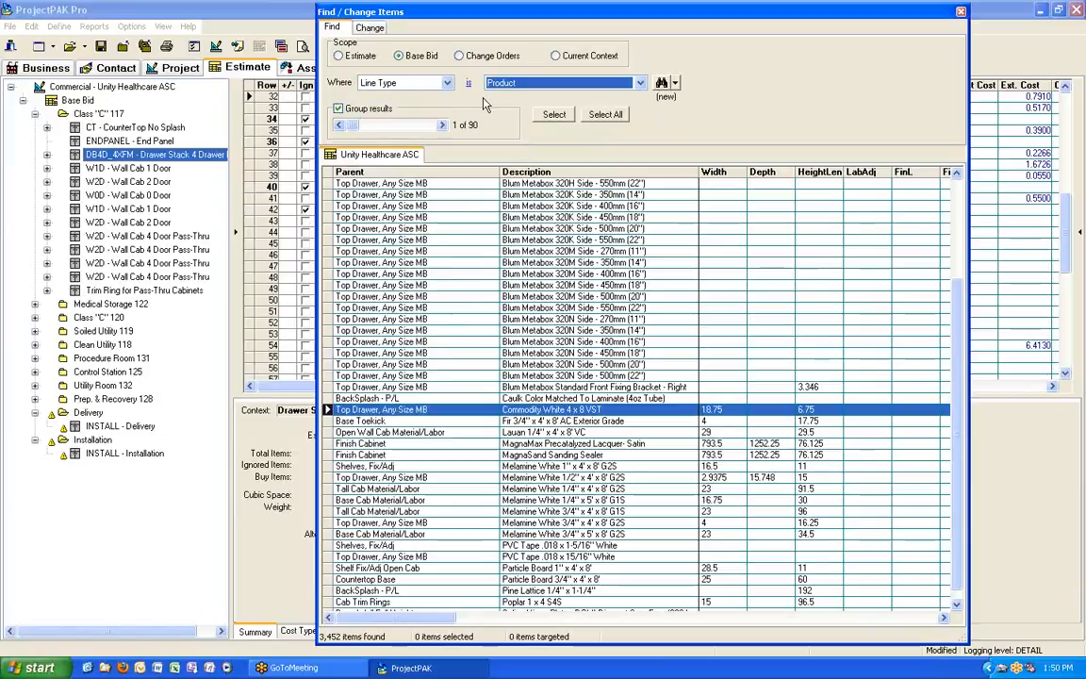
click(662, 83)
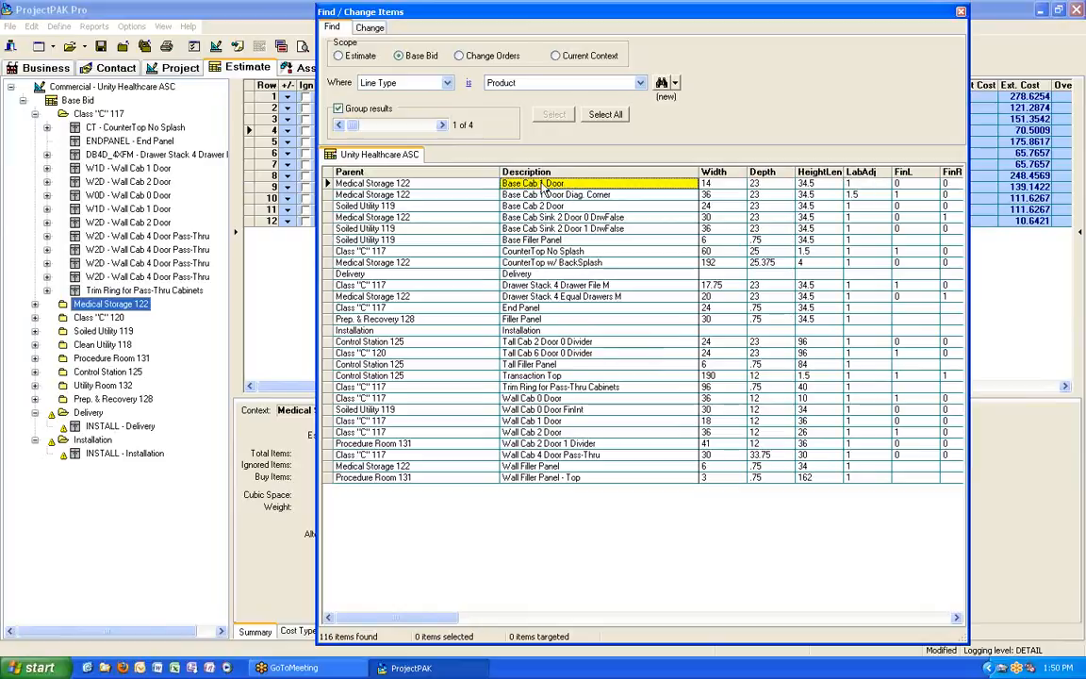
click(347, 186)
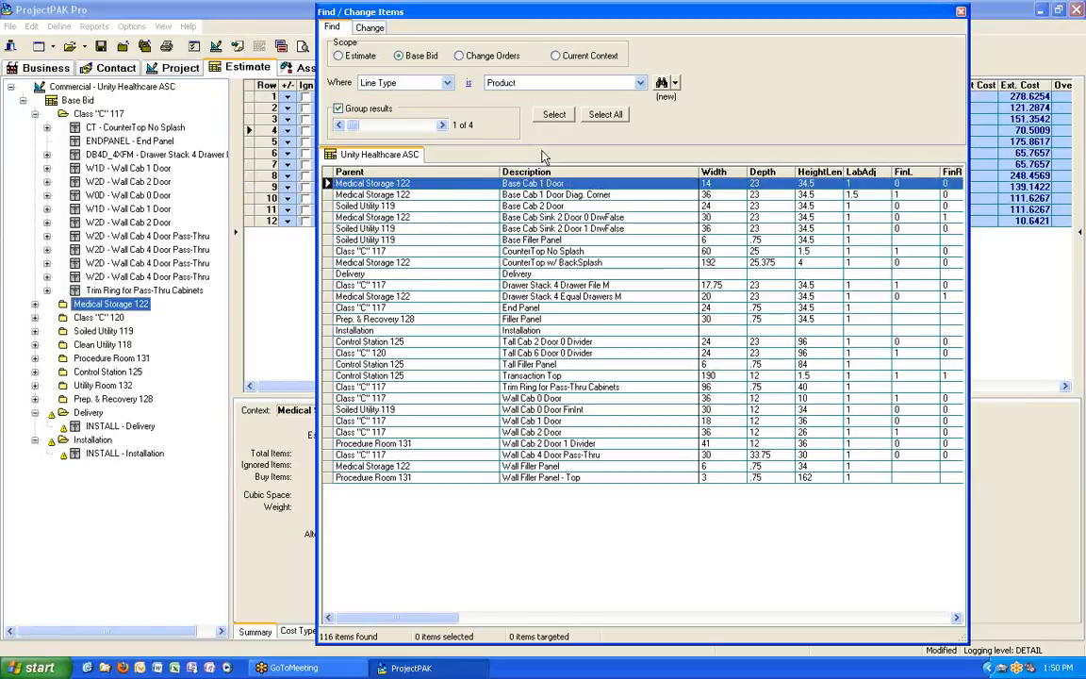
click(555, 115)
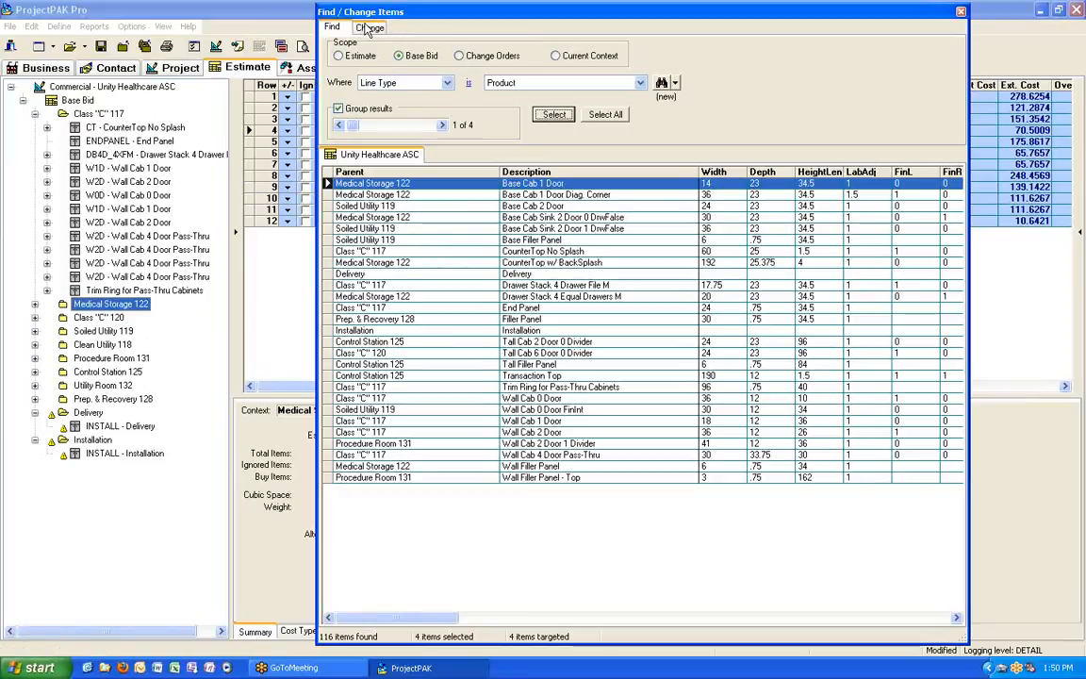
Change the Adjusted Unit Price of all targeted Base Cab 1 Door items to 500 and check the price columns in the estimate
click(368, 29)
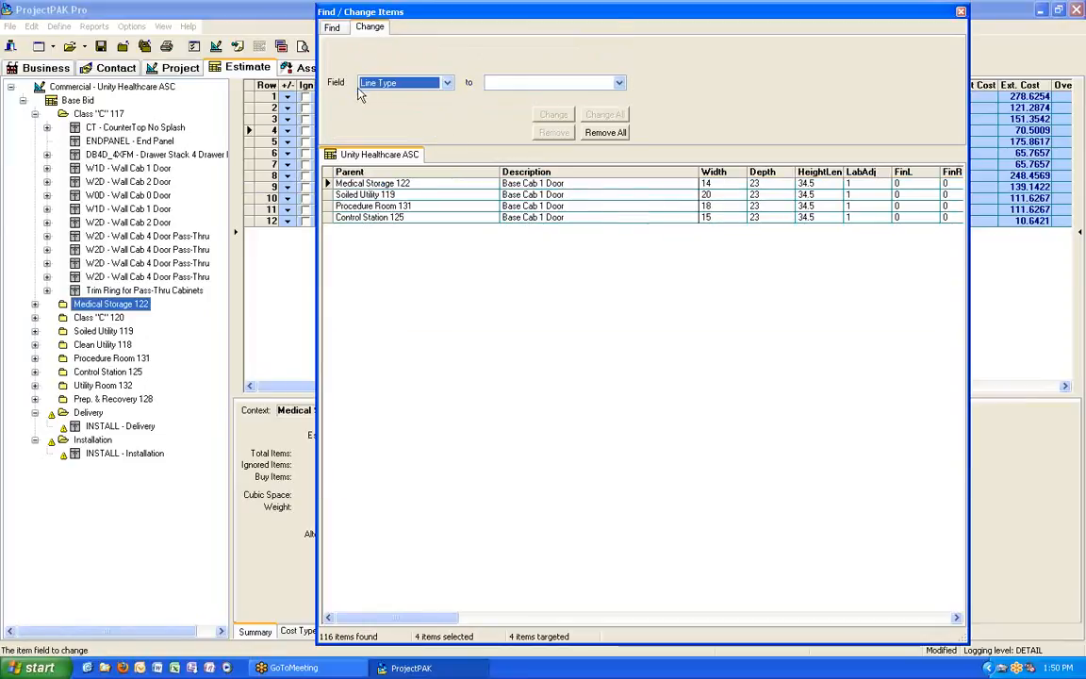
click(448, 83)
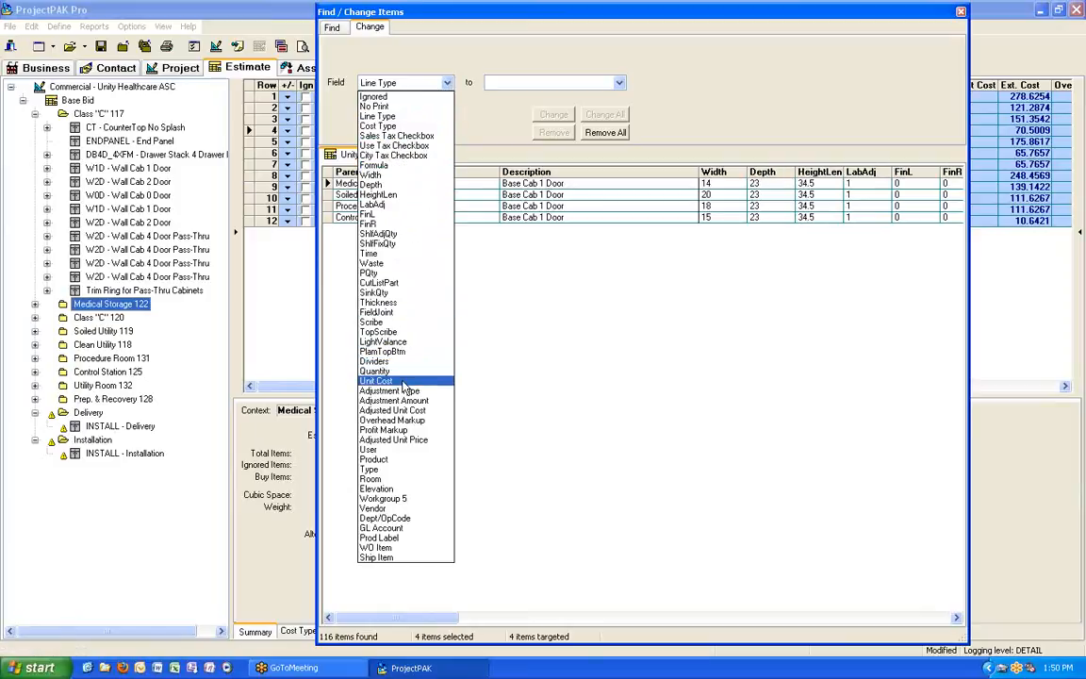
click(398, 440)
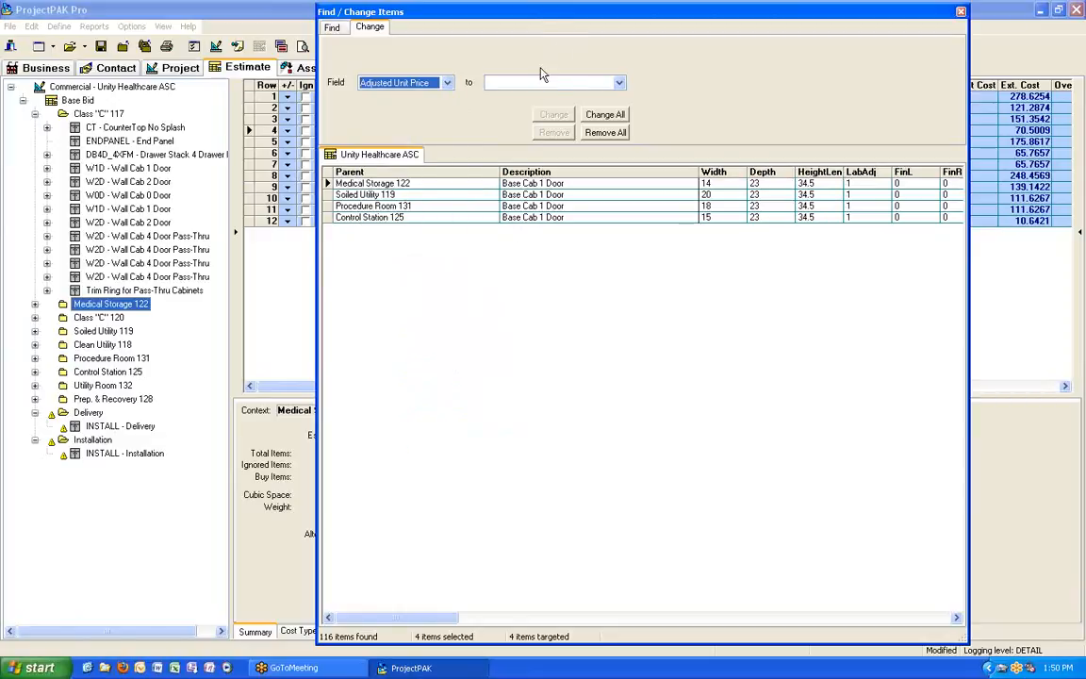
click(588, 84)
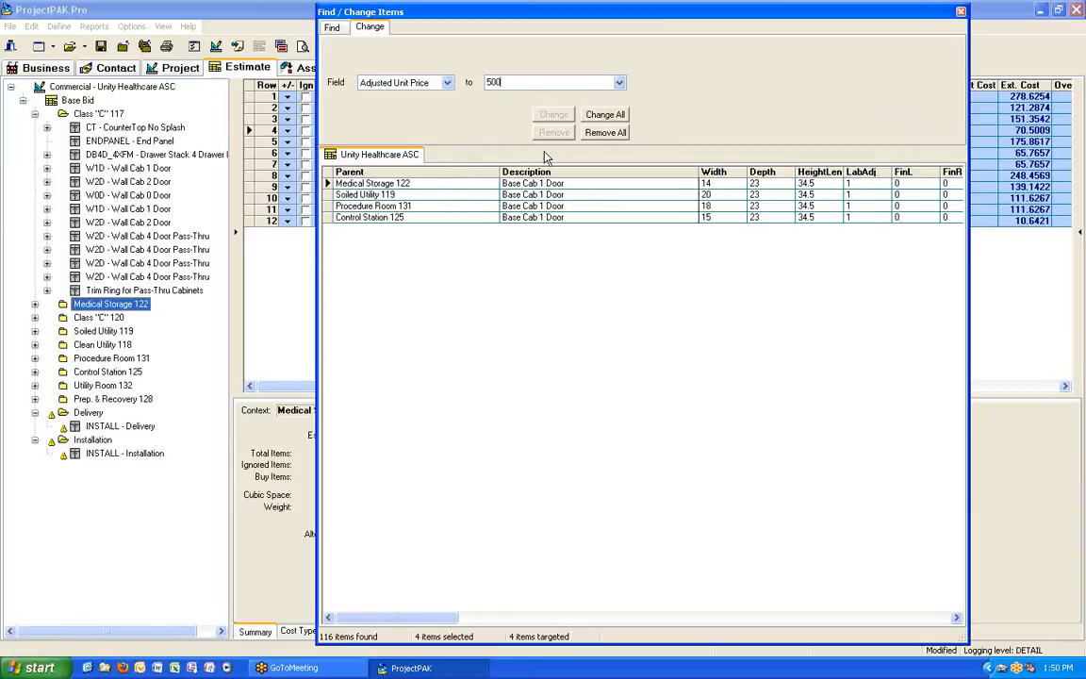
click(618, 123)
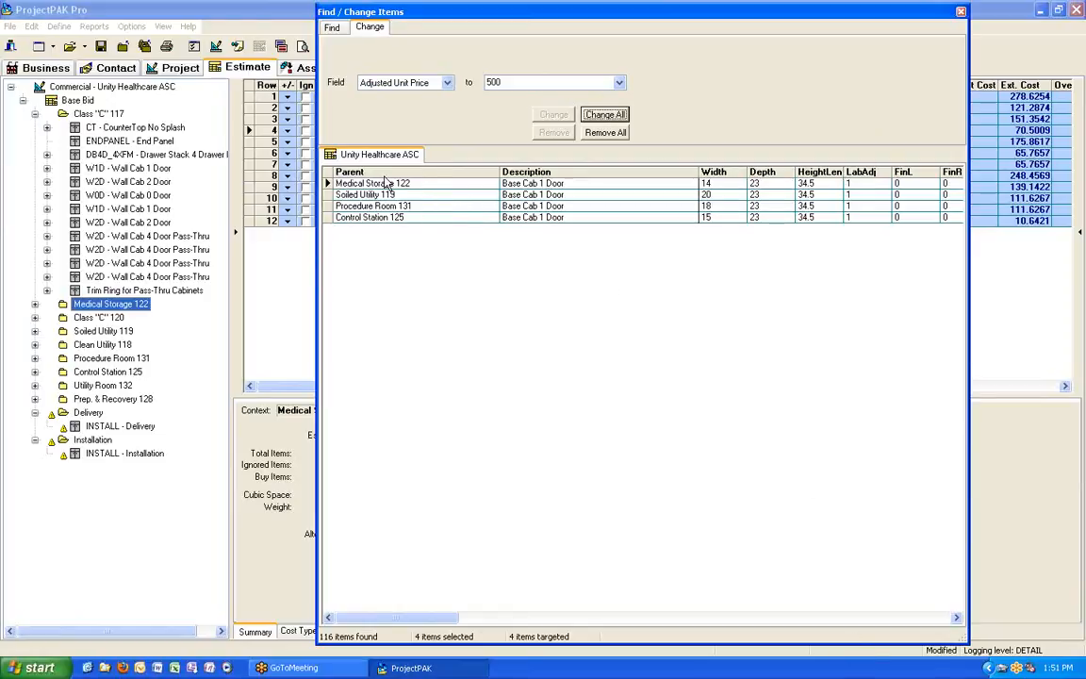
click(960, 13)
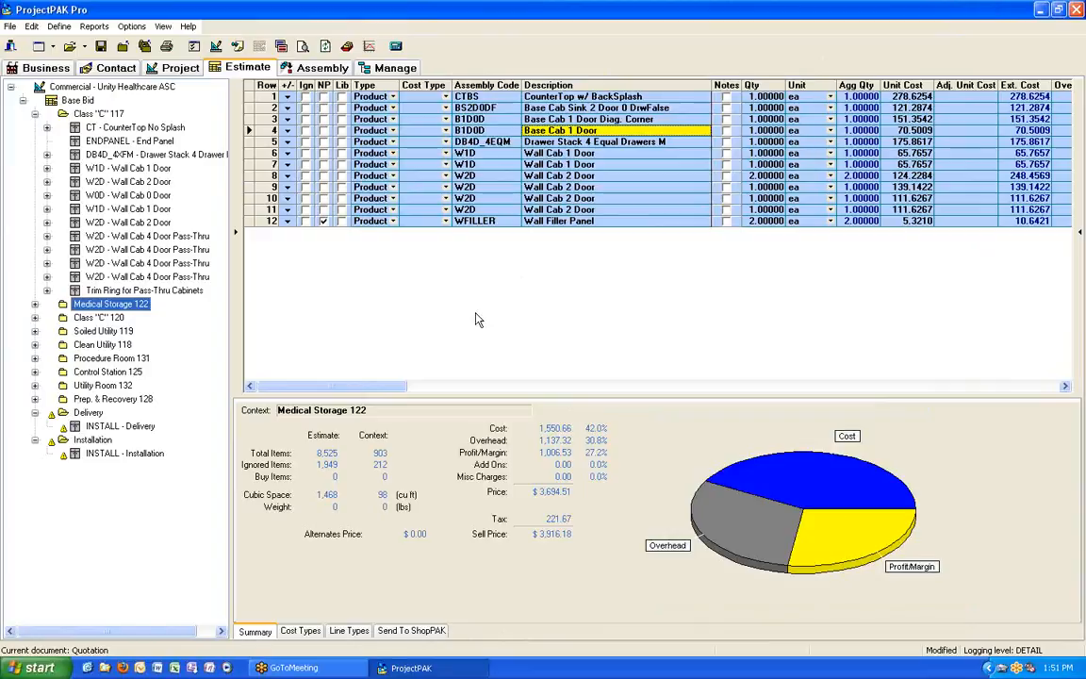
drag(370, 386, 519, 387)
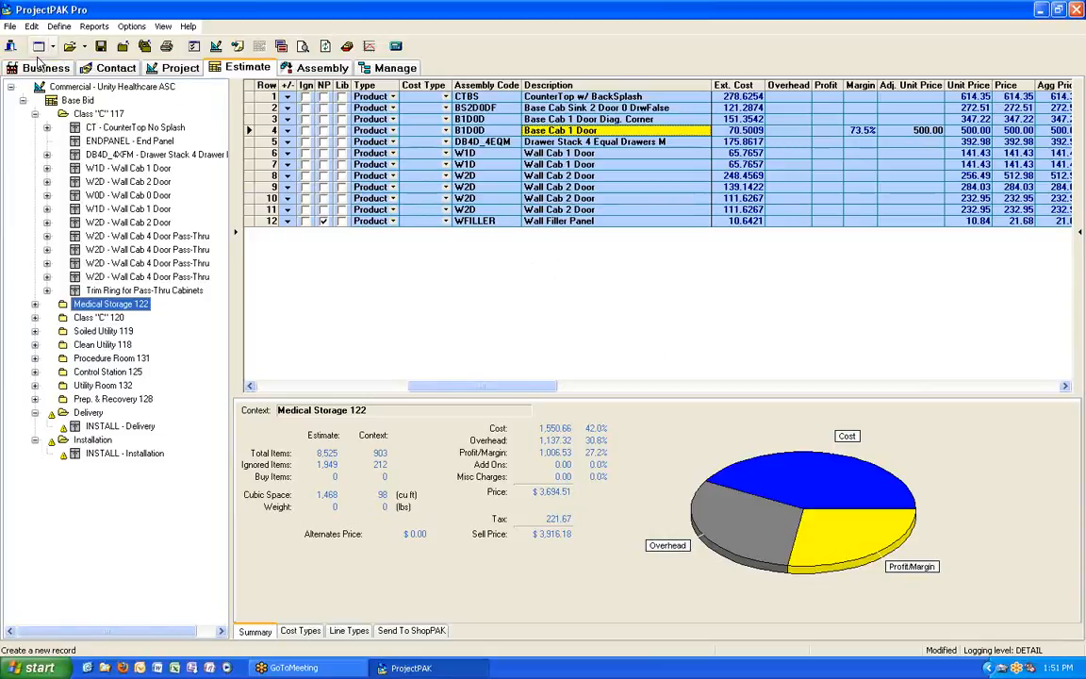
Search the Base Bid for Product items again, ungroup the results and locate the Class "C" 120 CounterTop No Splash in the estimate
right_click(68, 102)
click(87, 223)
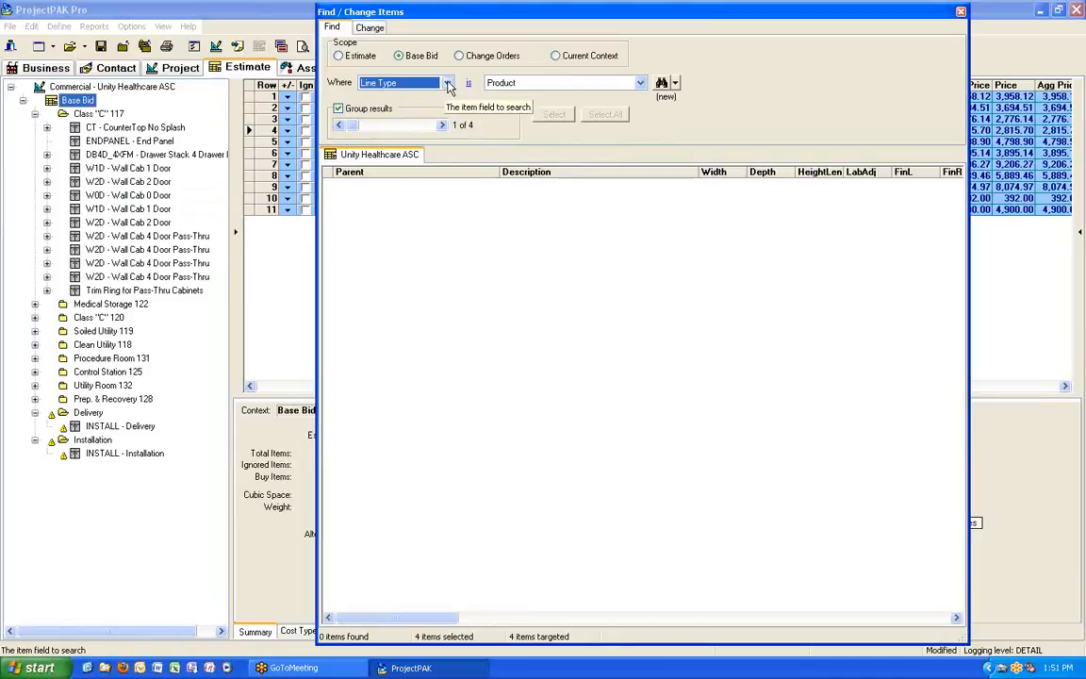
click(661, 83)
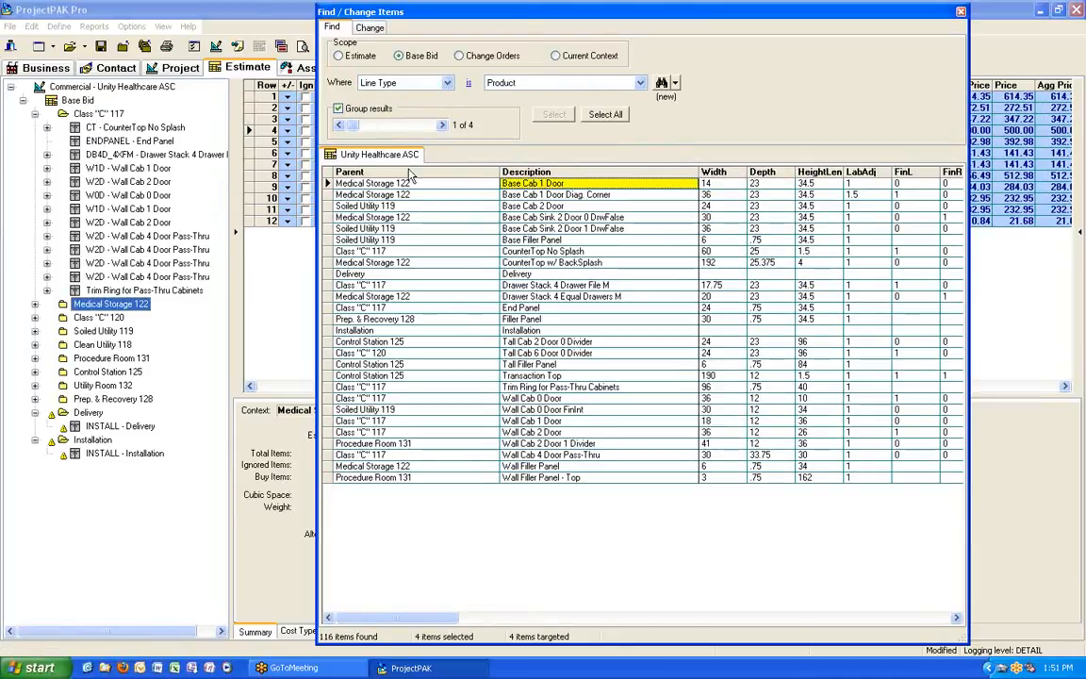
click(338, 110)
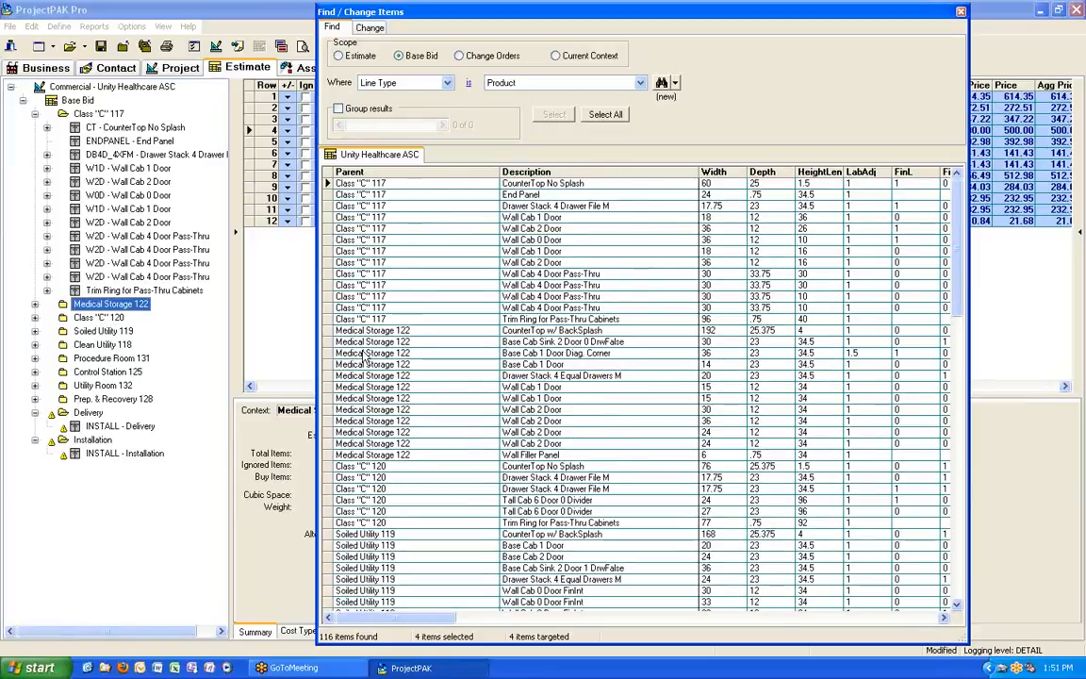
click(541, 469)
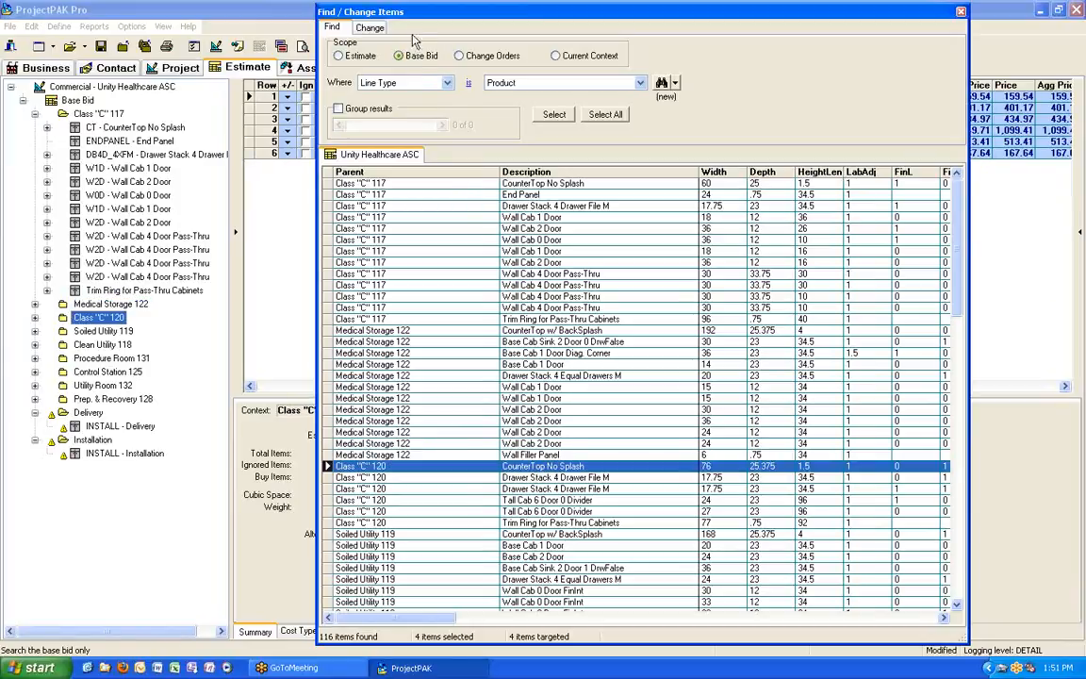
drag(412, 17, 399, 364)
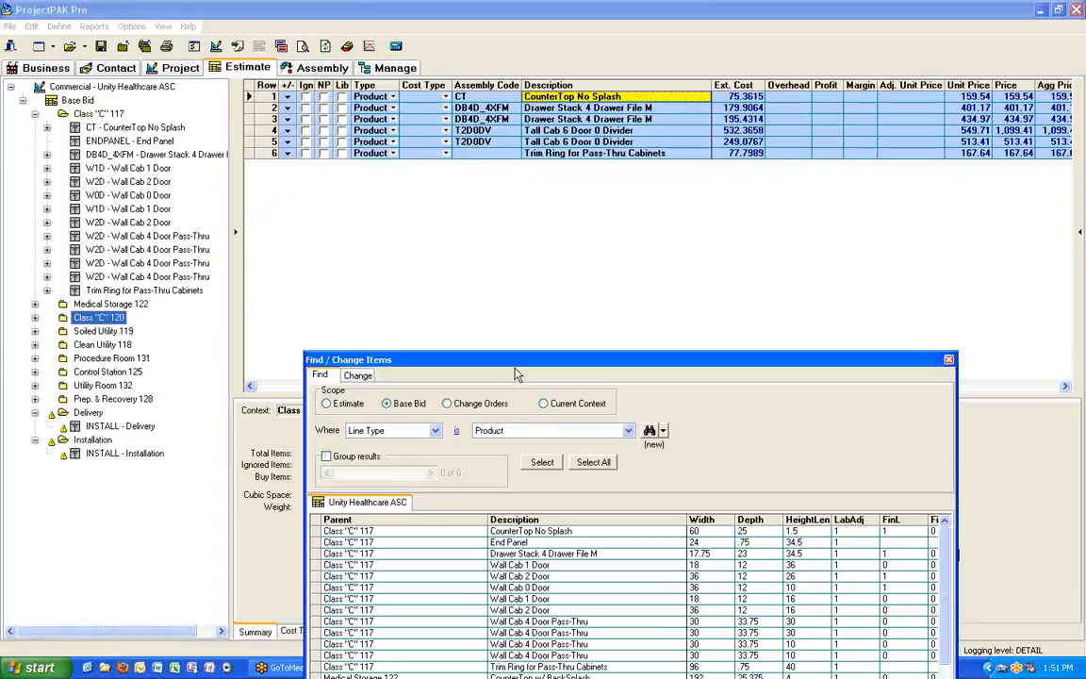
drag(517, 363, 510, 35)
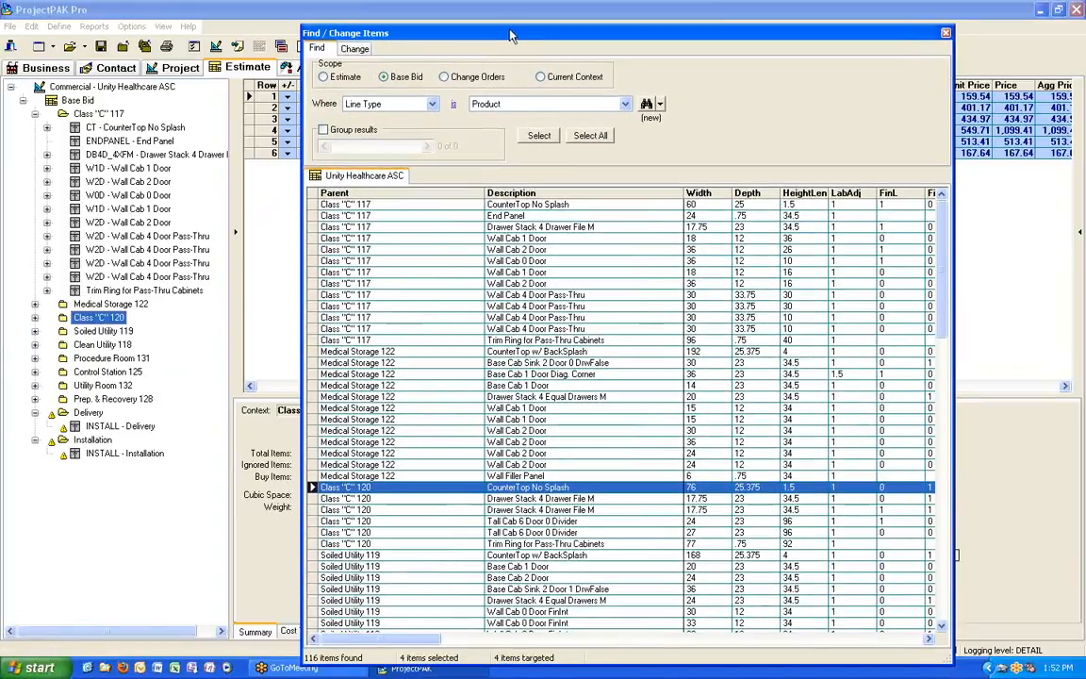
Search the Base Bid for Hardware items and locate the 2nd Drawer's Pull 4" Wire Satin Chrome line in the estimate
click(624, 105)
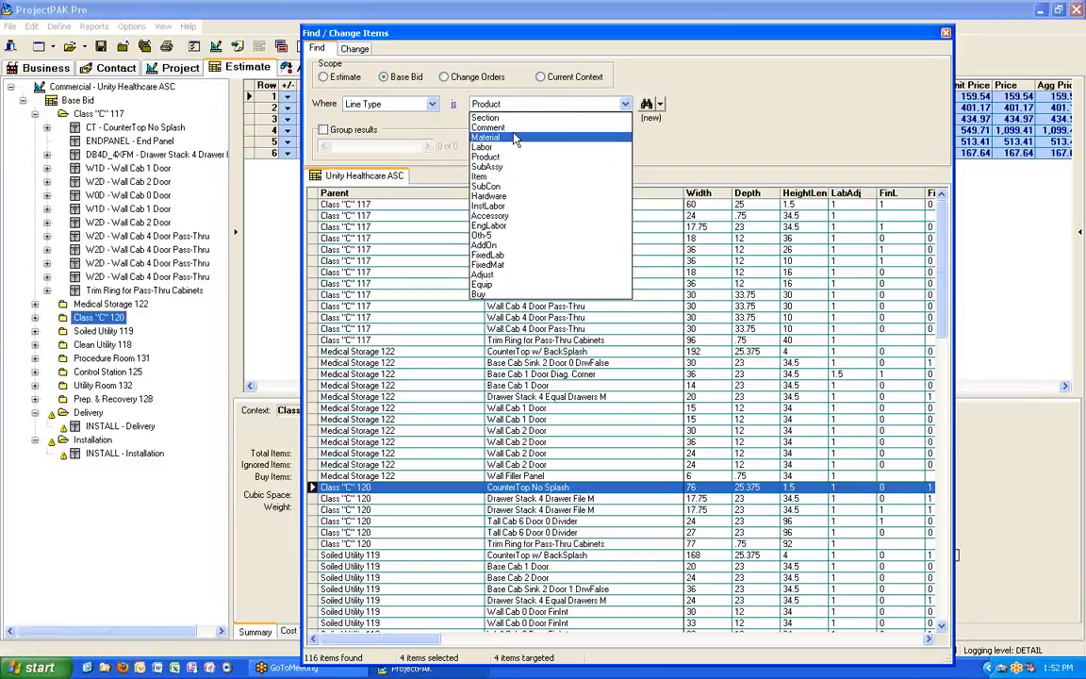
click(503, 198)
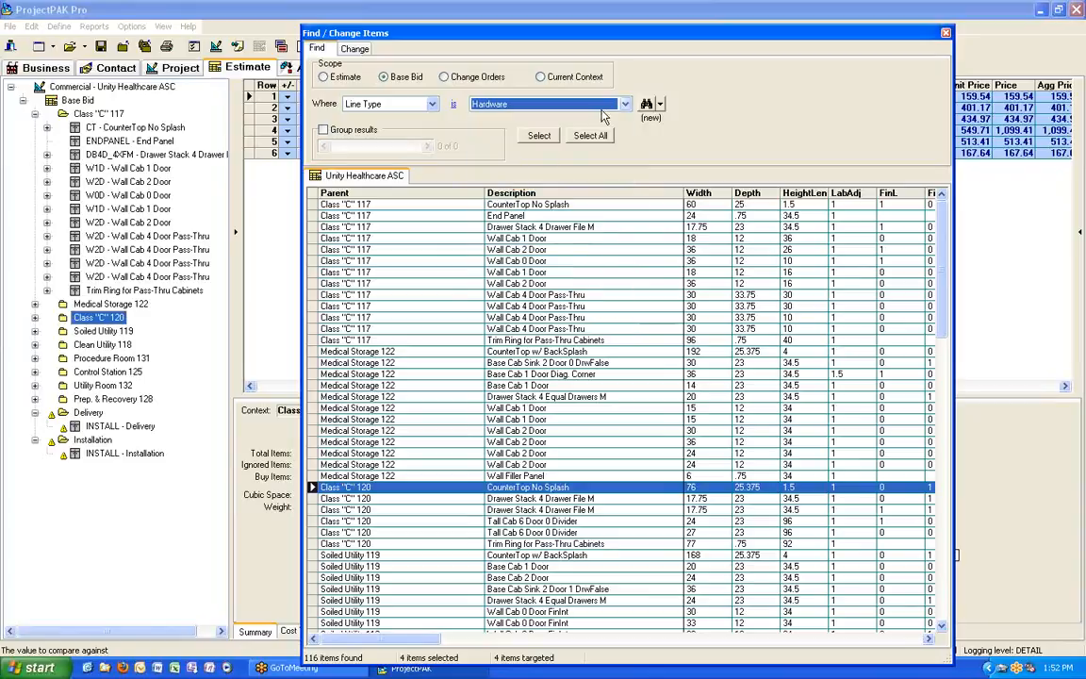
click(646, 105)
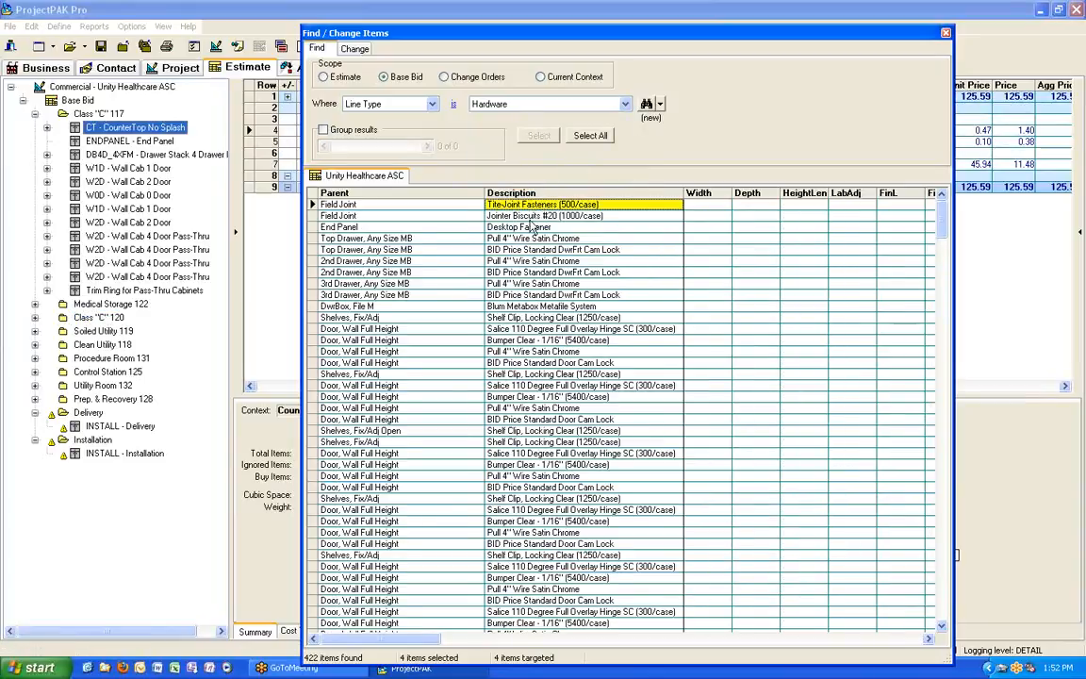
drag(525, 40, 502, 239)
click(497, 461)
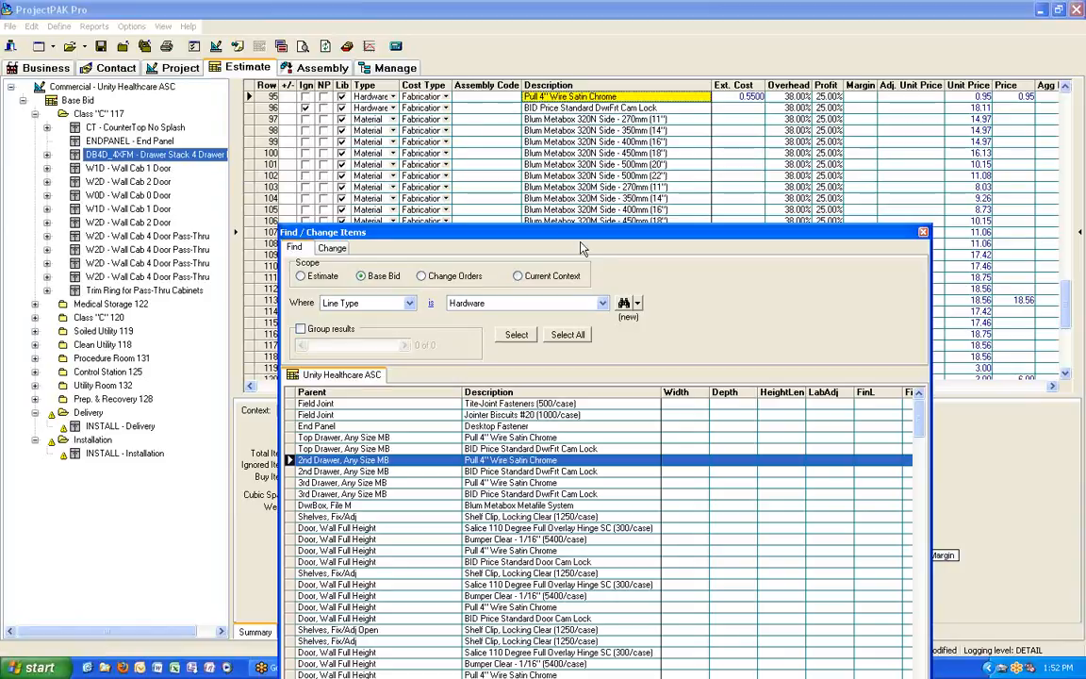
Target the selected drawer pulls, Blum Metabox Metafile System and Bumper Clear for changing, review the changeable fields and close Find / Change Items
drag(584, 235, 584, 33)
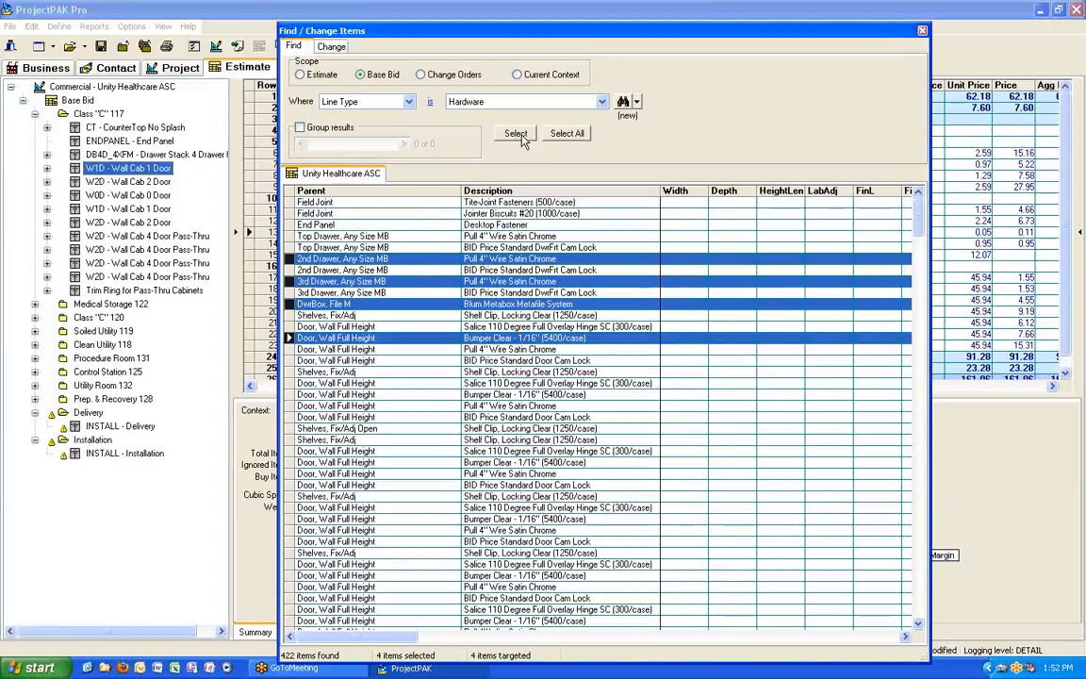
click(331, 46)
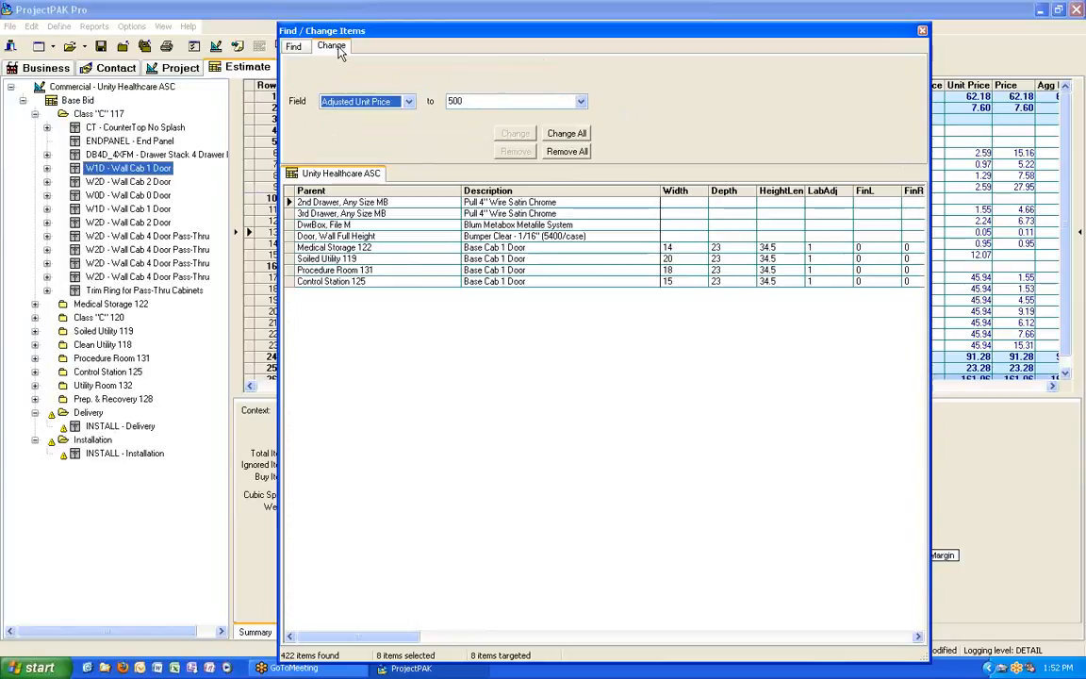
click(408, 101)
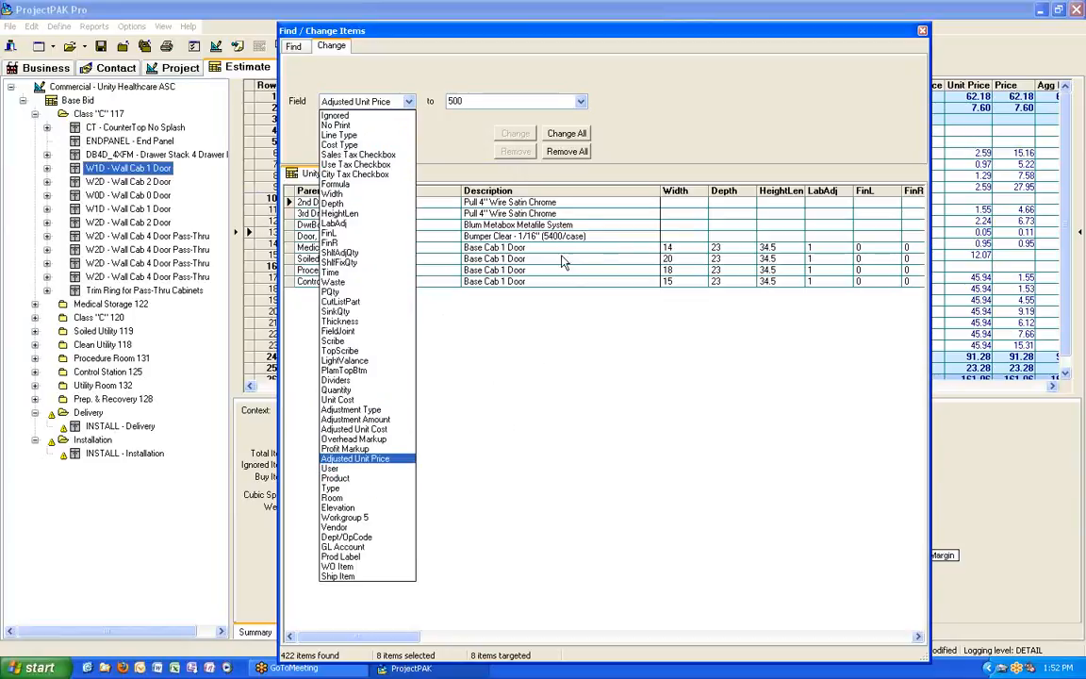
click(653, 135)
click(293, 46)
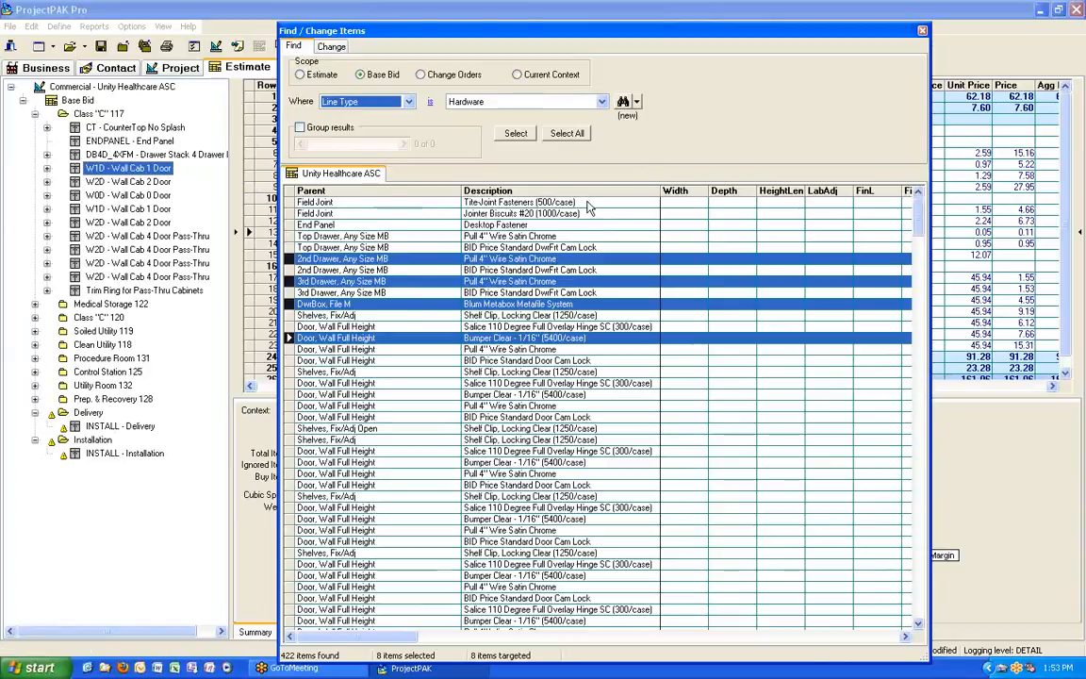
click(922, 31)
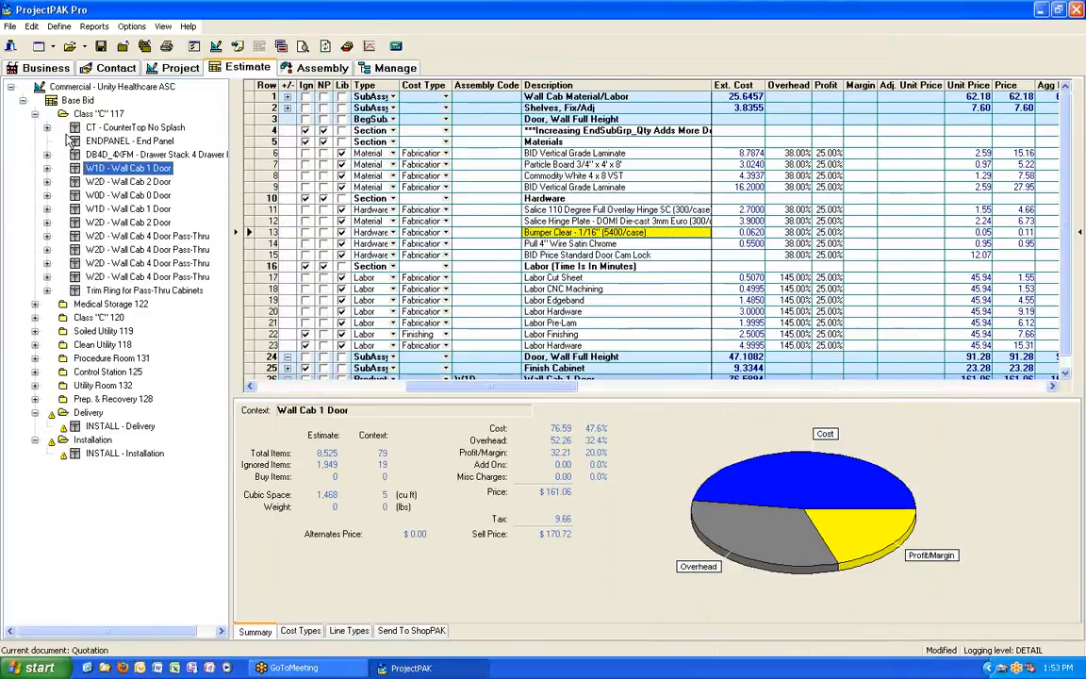
Collapse Class "C" 117 and search only the Soiled Utility 119 context for Hardware items
click(34, 114)
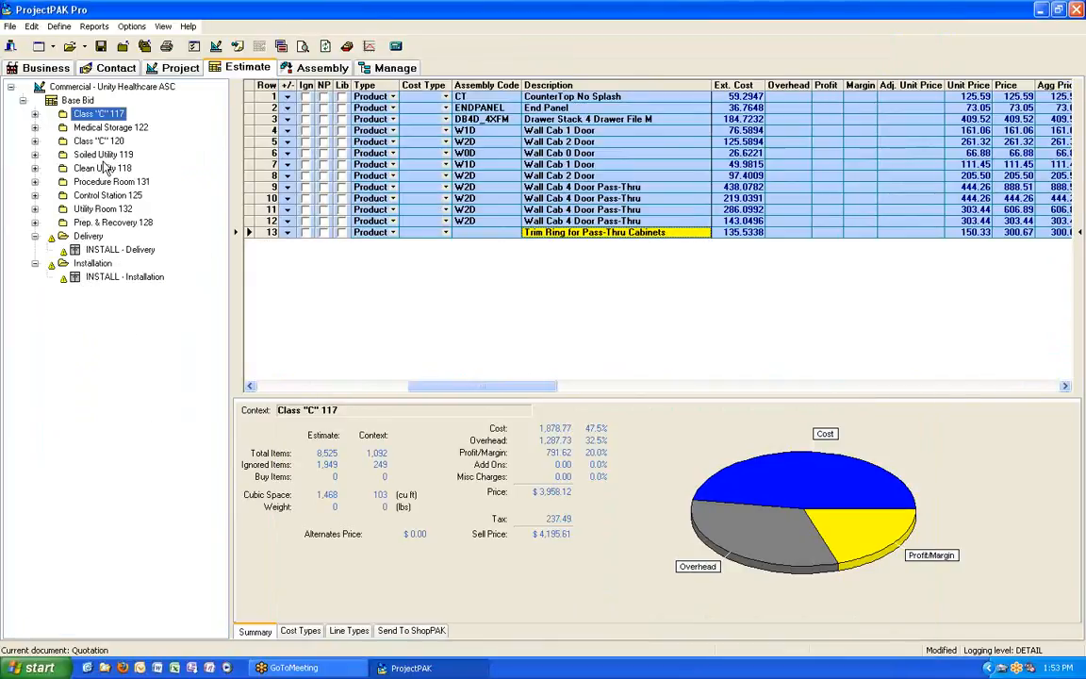
click(97, 155)
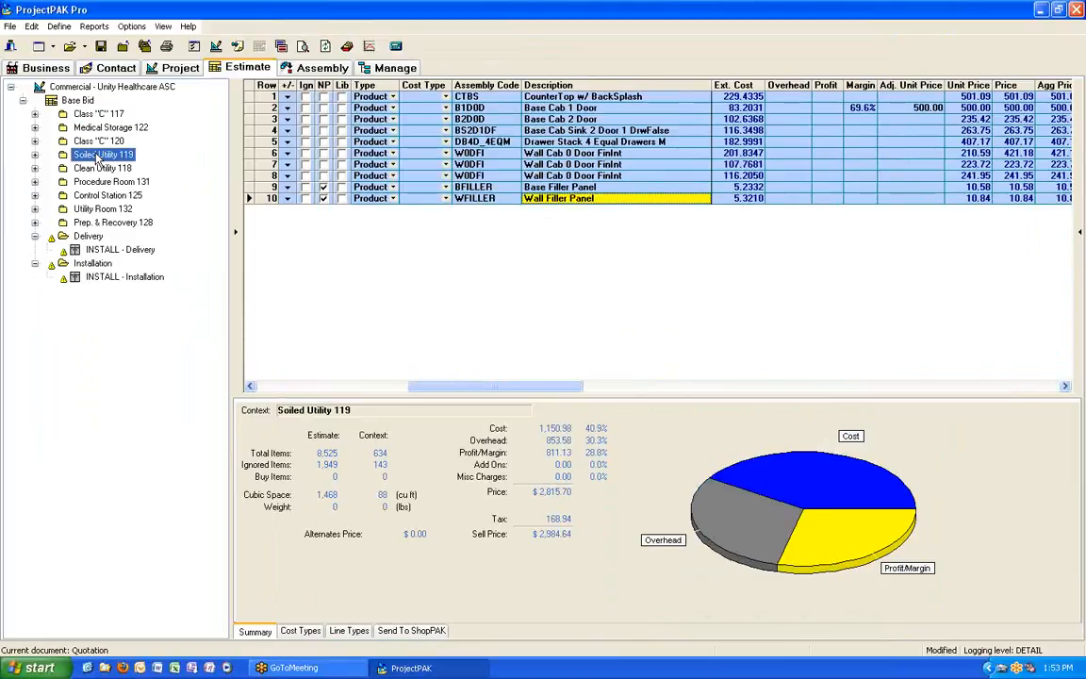
right_click(97, 160)
click(118, 281)
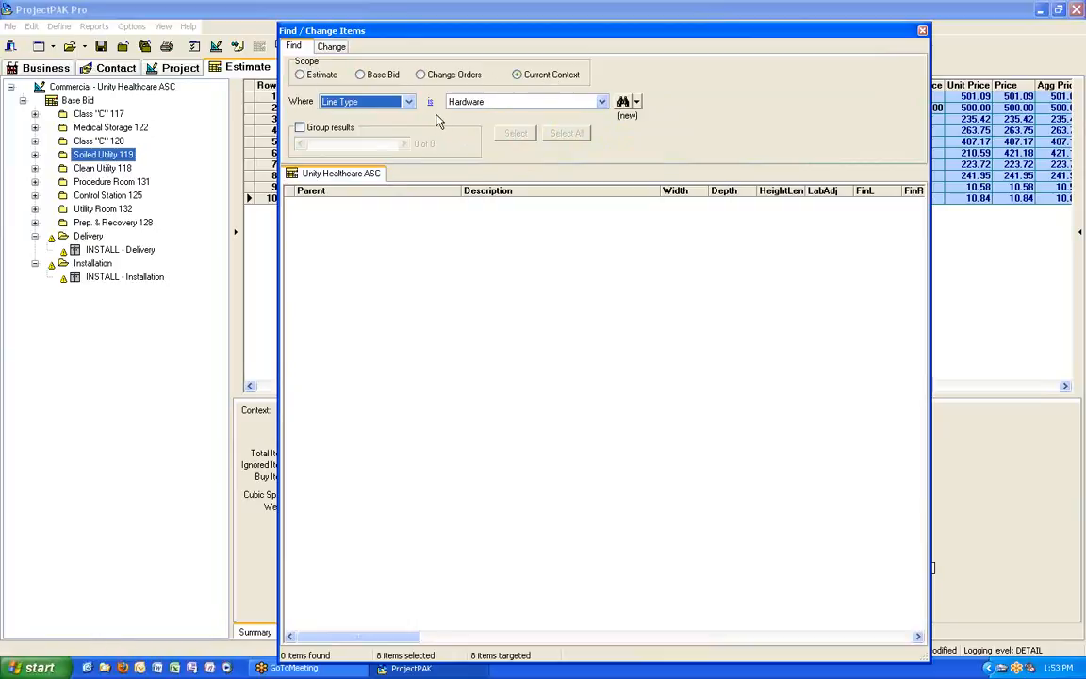
click(623, 104)
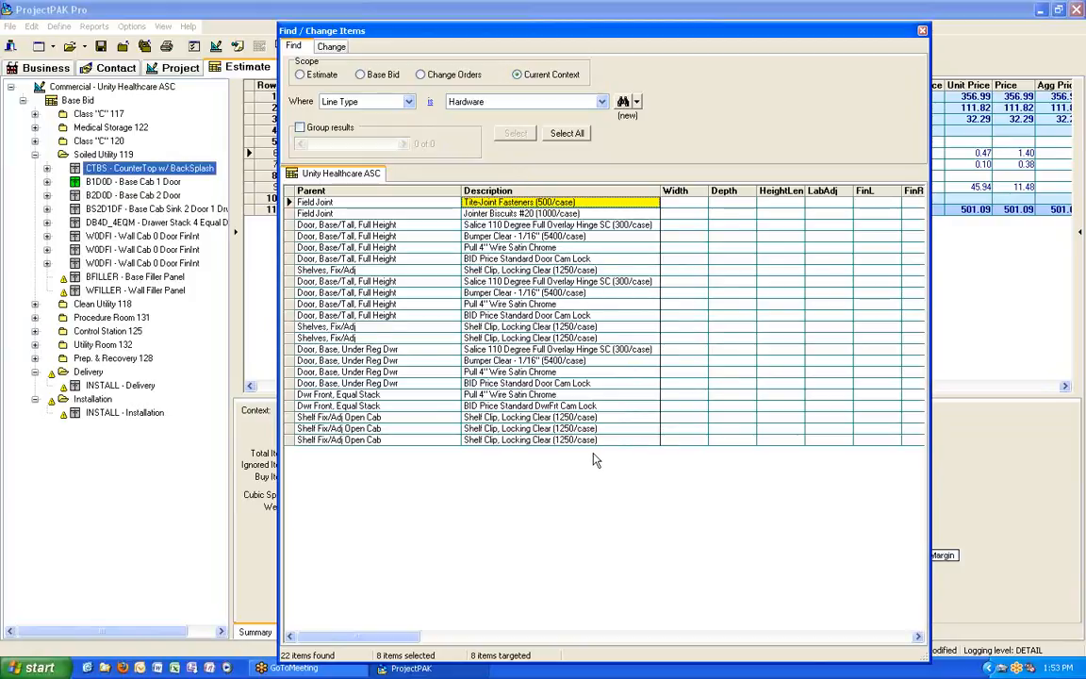
Review the search modes, keep New search, and find the Hardware items across the whole Base Bid
click(637, 104)
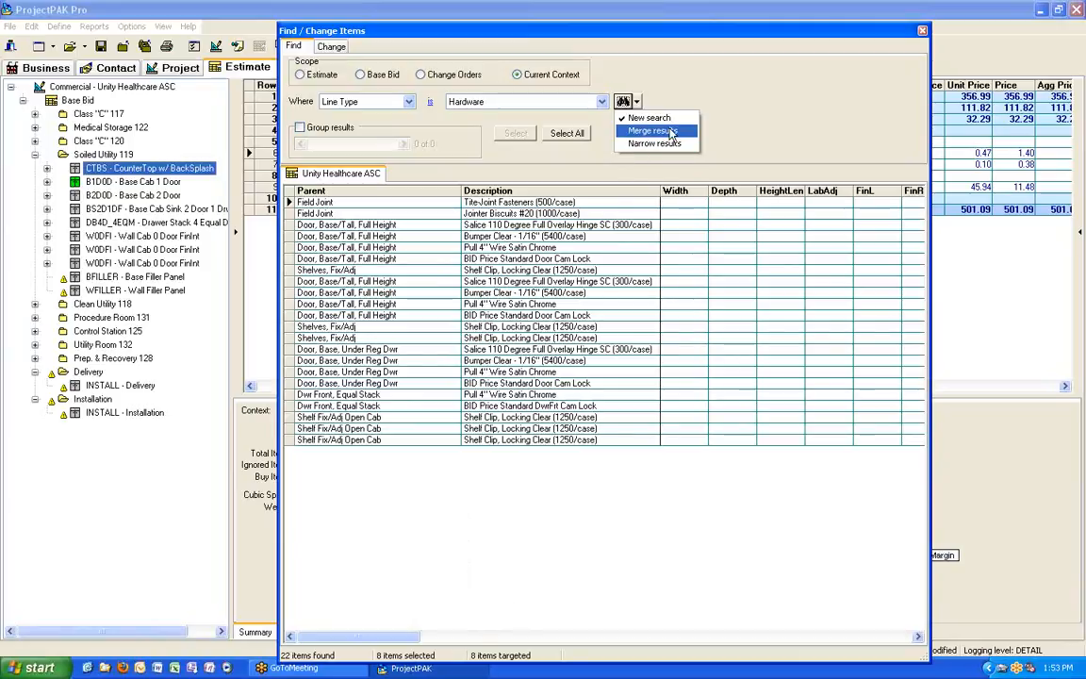
click(649, 117)
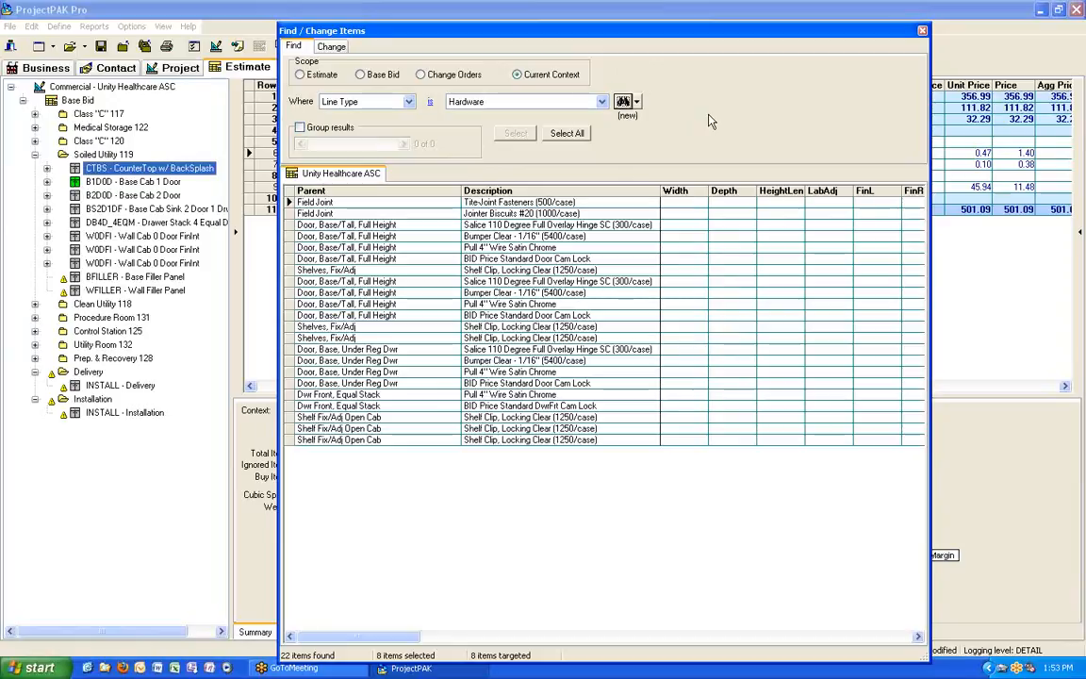
click(361, 75)
click(622, 101)
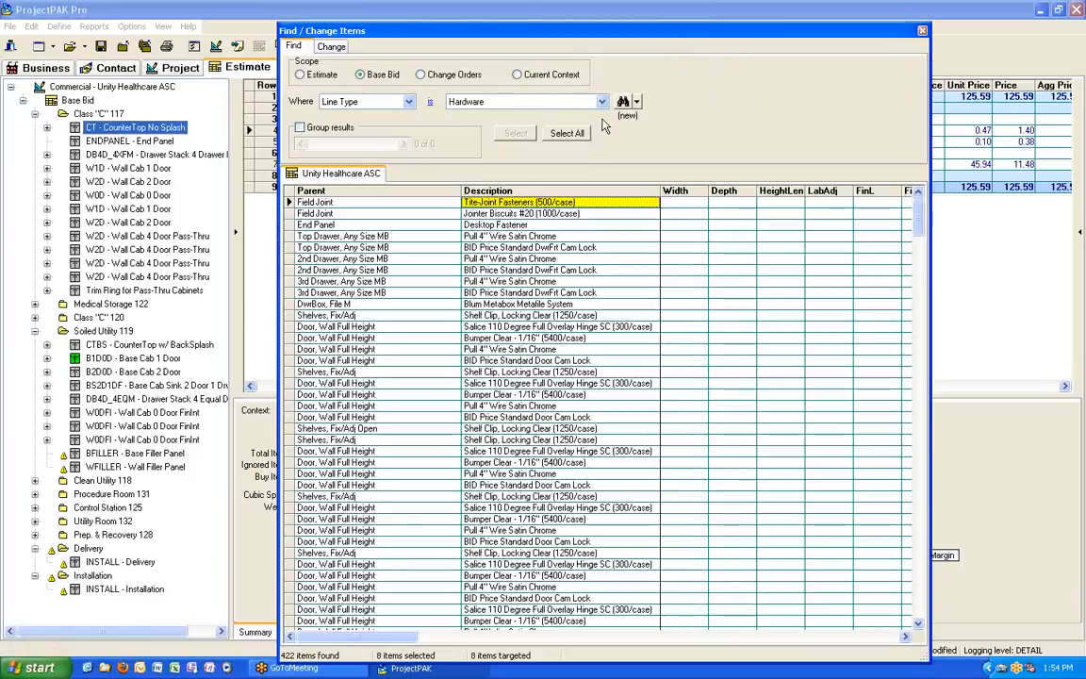
Merge the Base Bid's Material items into the Hardware search results
click(636, 102)
click(650, 119)
click(602, 102)
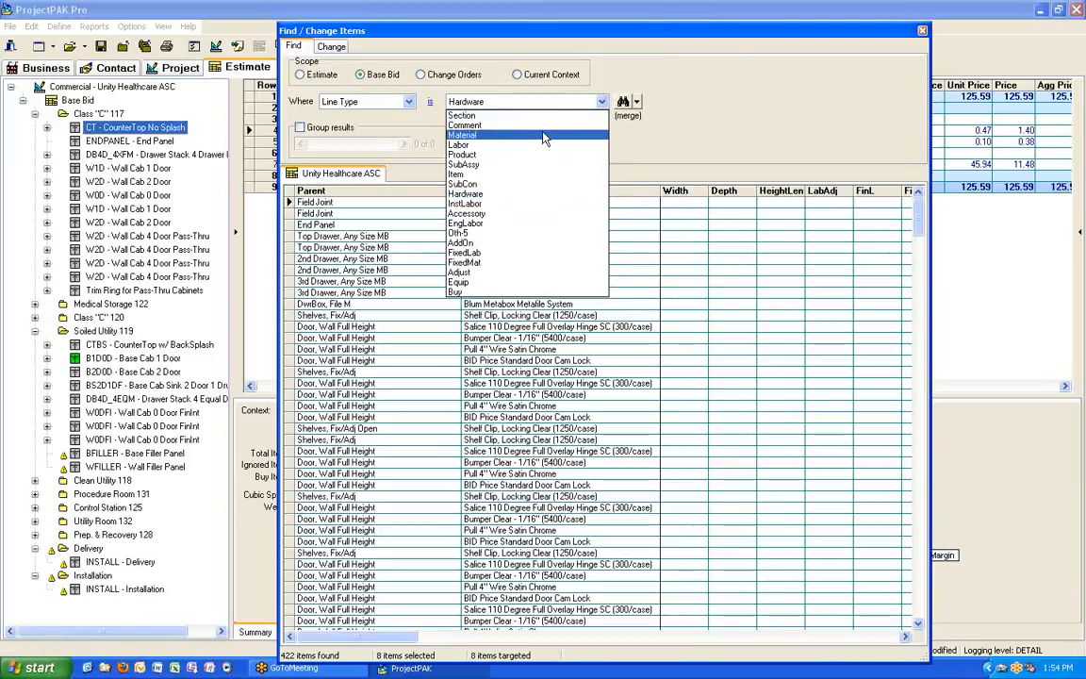
click(523, 115)
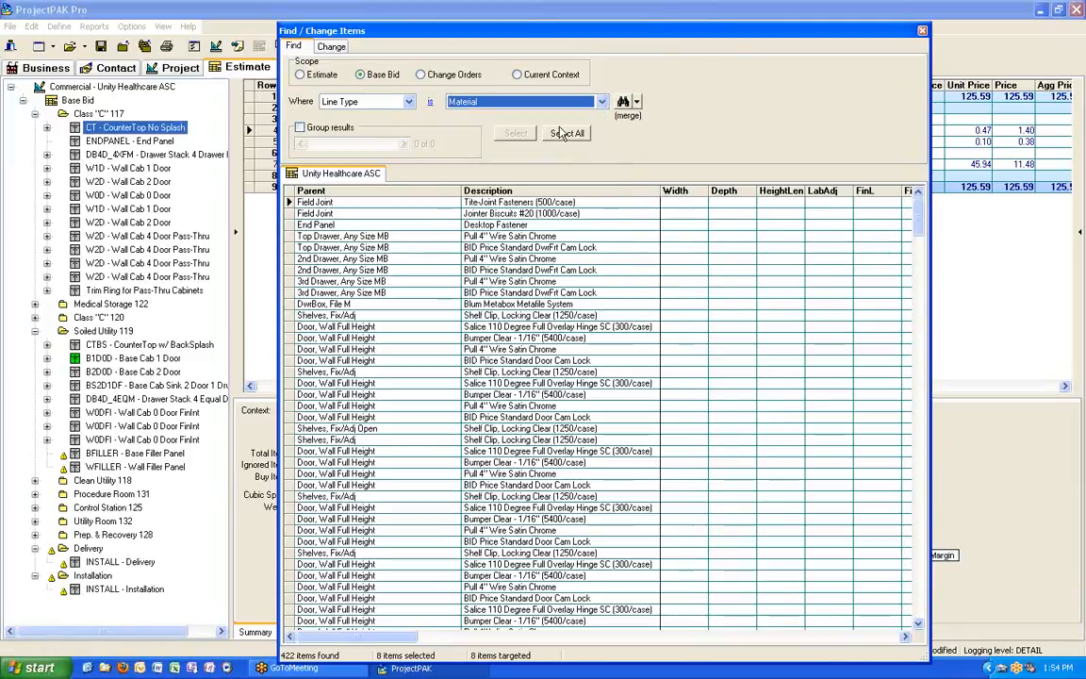
click(623, 102)
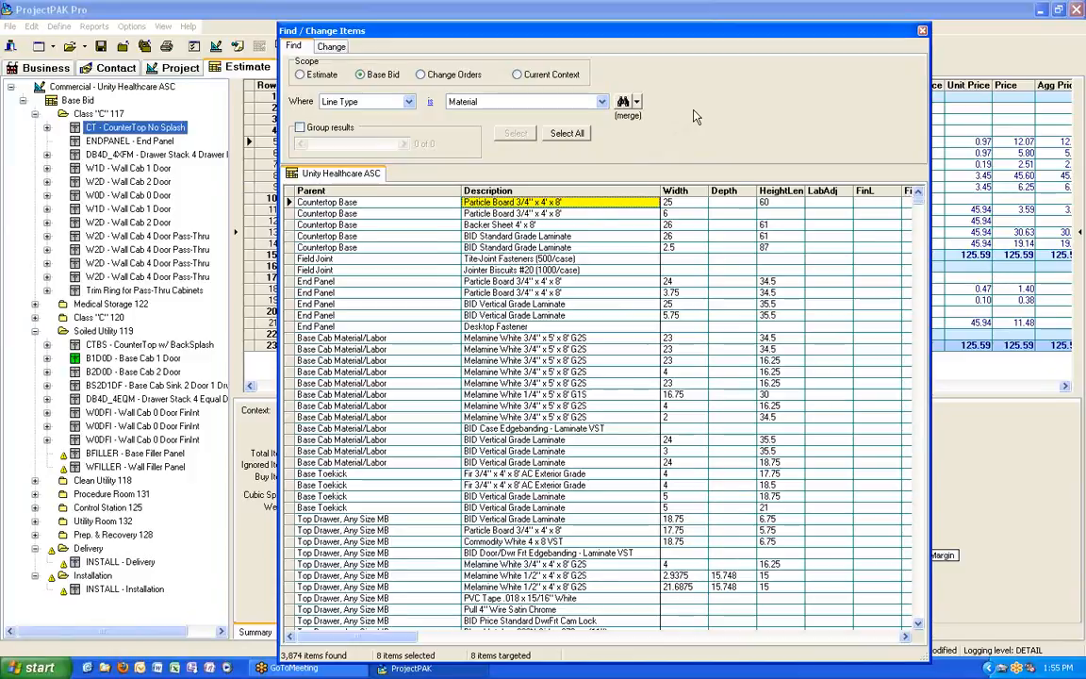
Target all merged Material and Hardware items, review the fields available for changing, and close Find / Change Items without applying a change
click(567, 132)
click(325, 47)
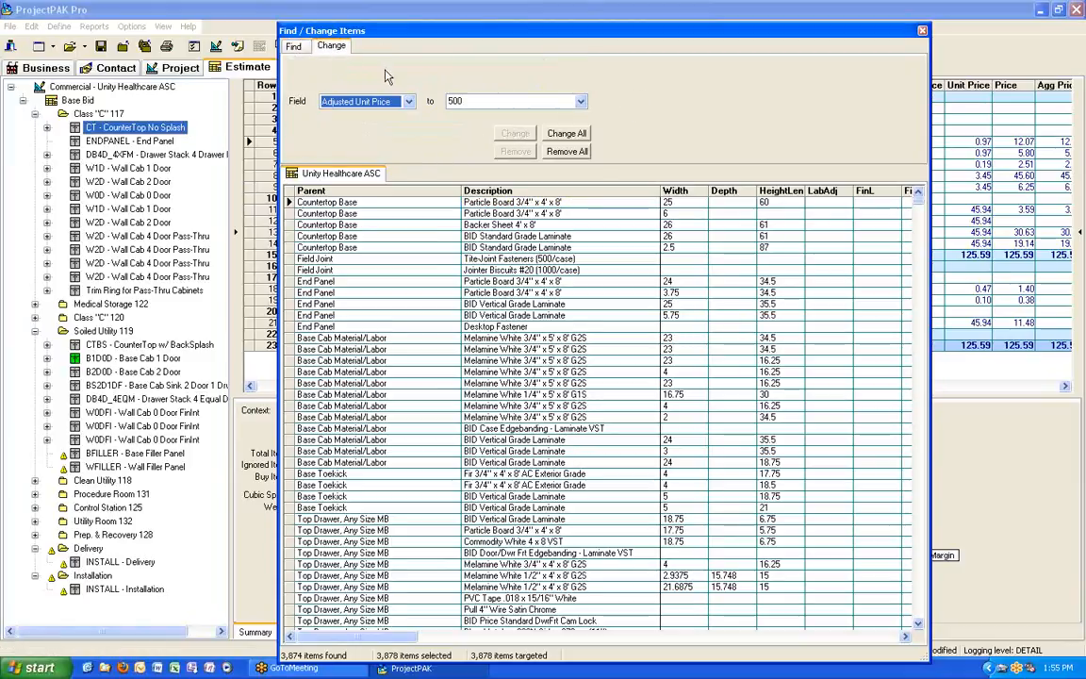
click(409, 102)
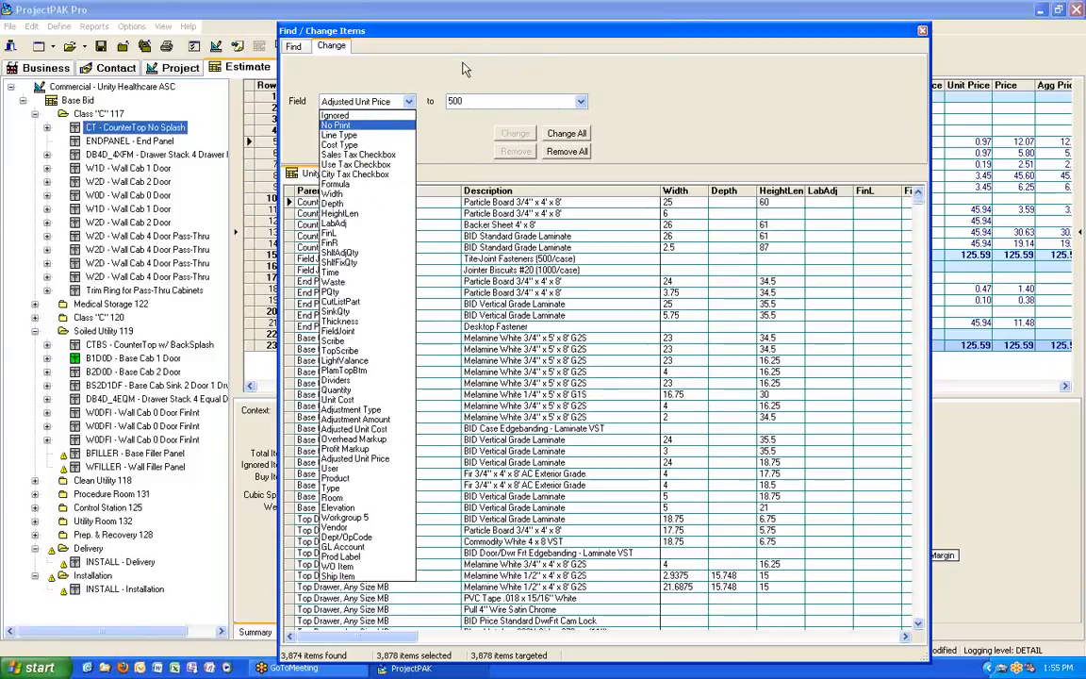
click(852, 92)
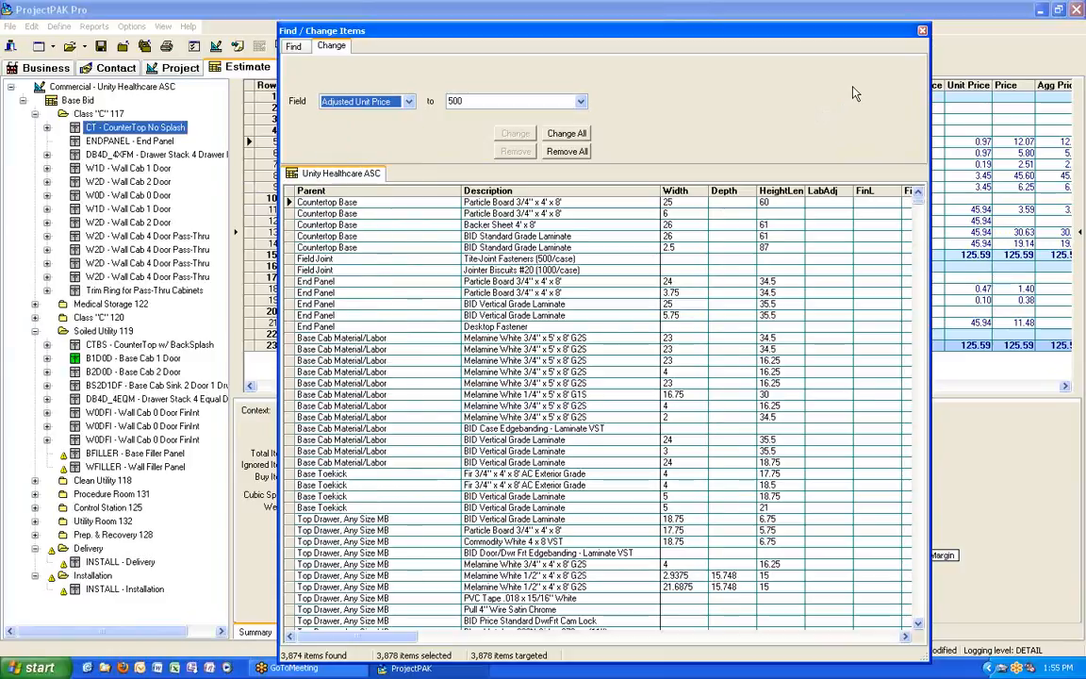
click(922, 32)
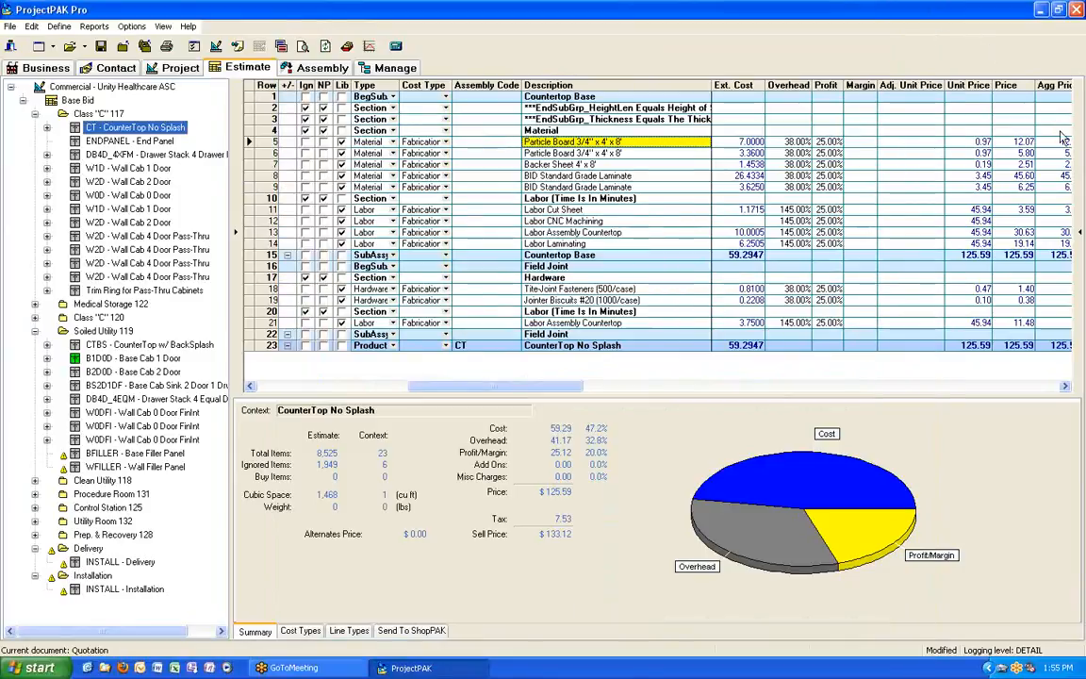